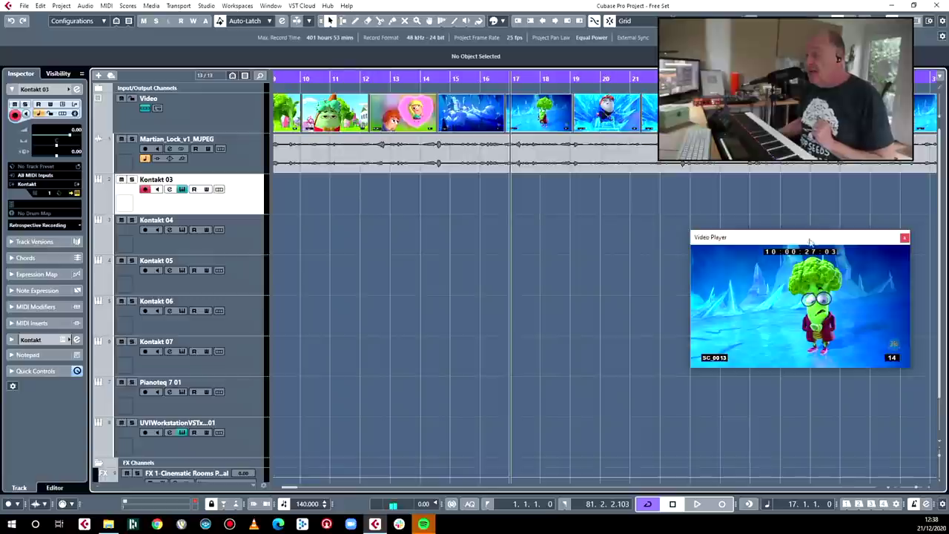
Move the Video Player over the empty arrange area, enlarge it, and play the picture from bar 17.
left_click_drag(808, 238, 370, 206)
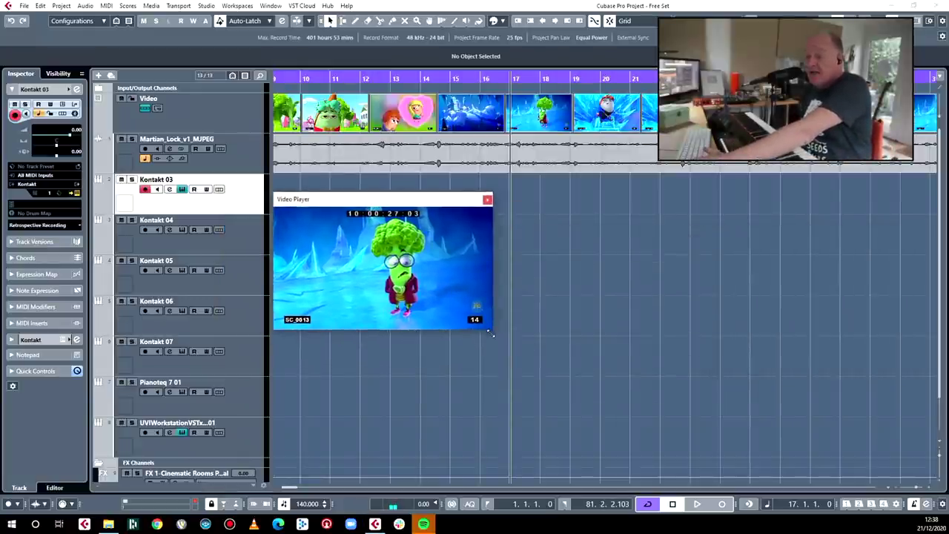
left_click_drag(488, 329, 581, 432)
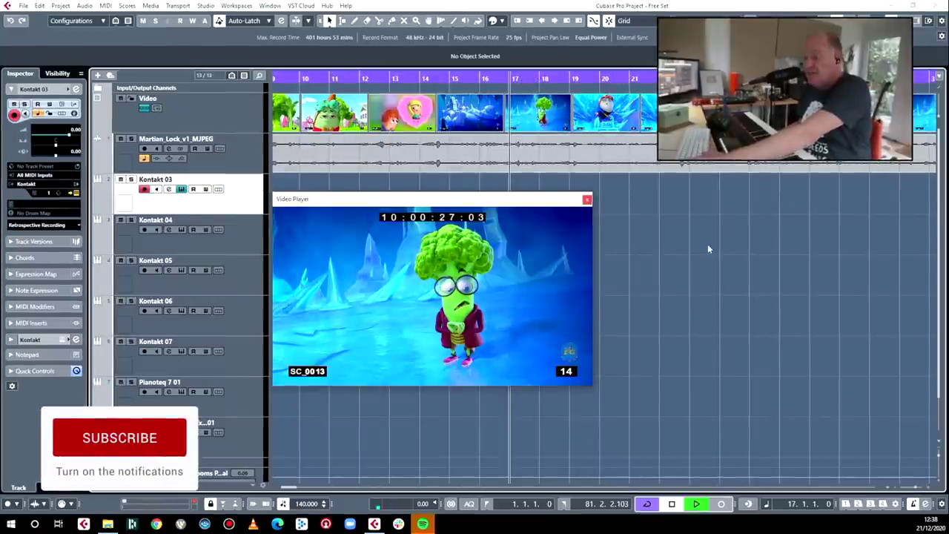
key("space")
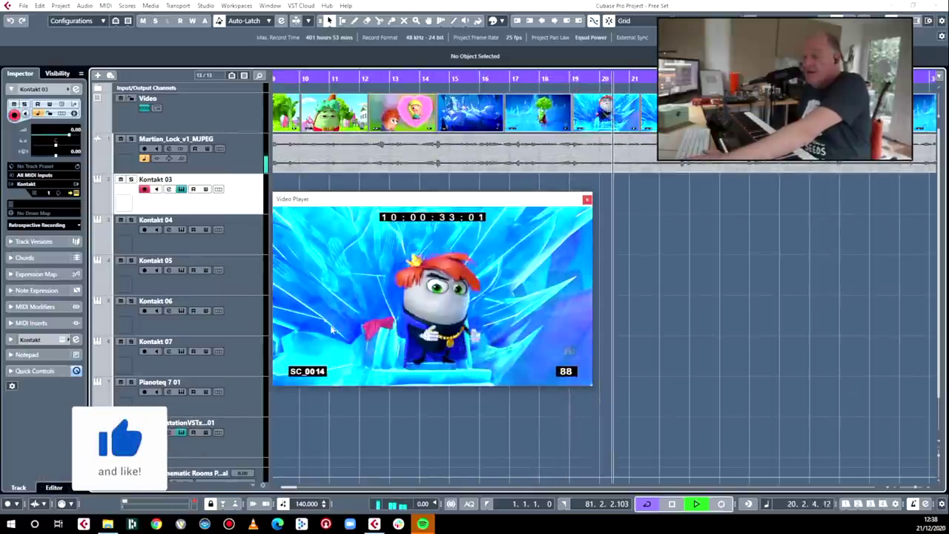
key("space")
key("space")
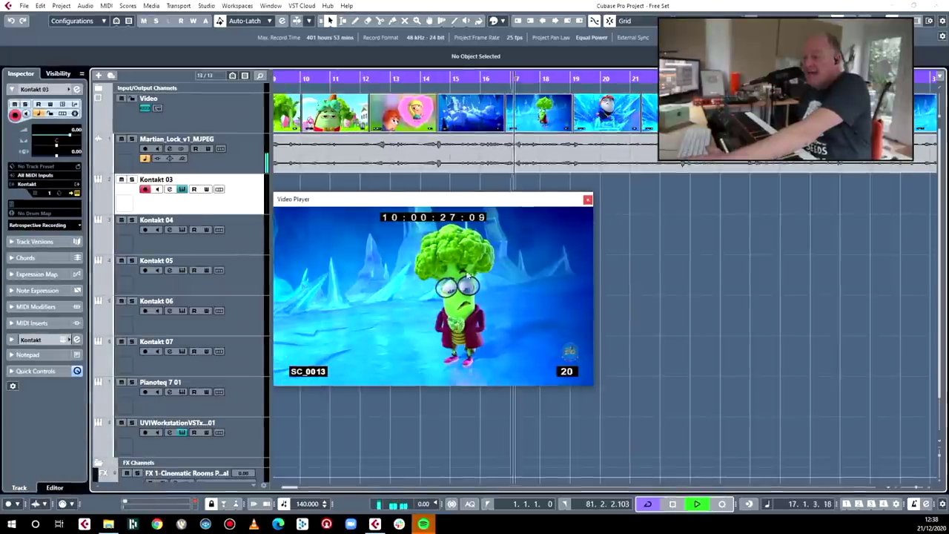
key("space")
Lower the Scrambled_Color_Output_28May audio event's volume to -9.43 dB and play the scene from bar 17 to check it.
left_click(643, 150)
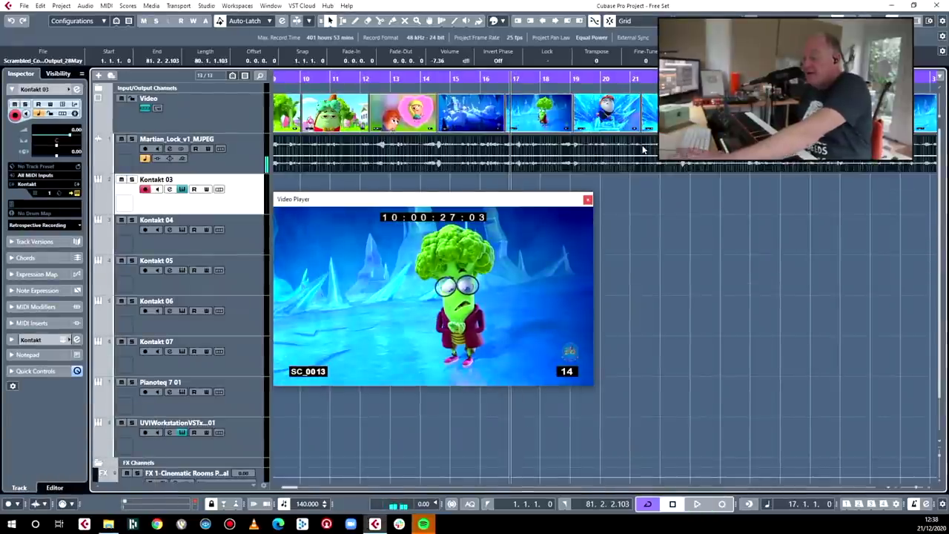
key("g")
key("g")
key("g")
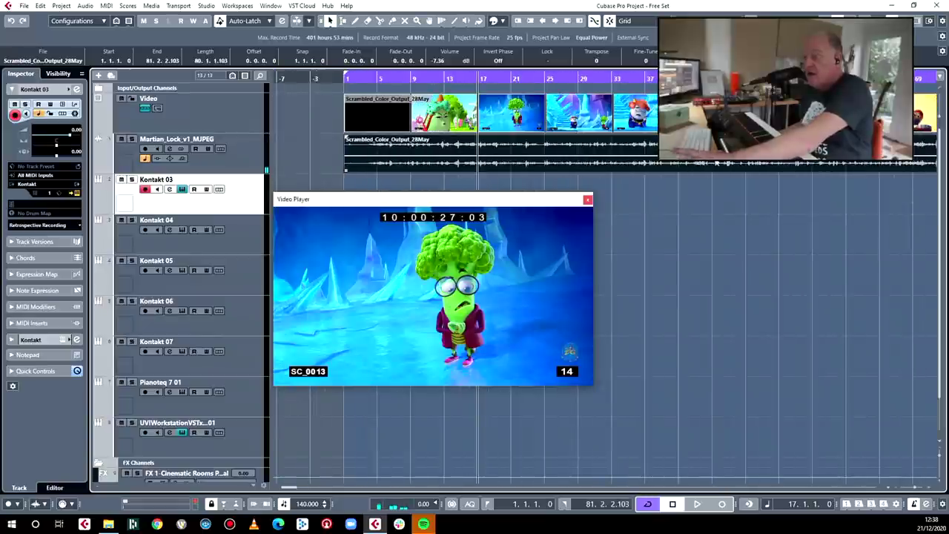
left_click_drag(652, 137, 679, 164)
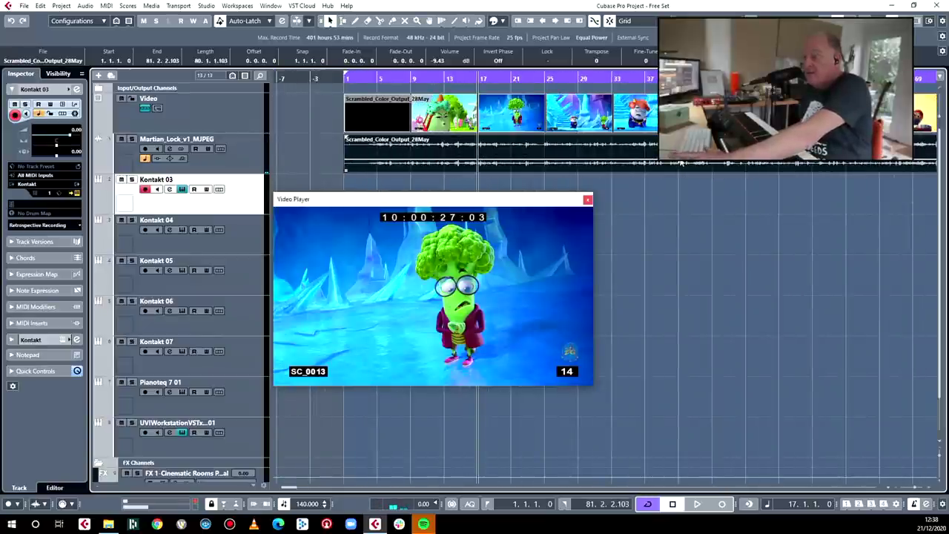
key("space")
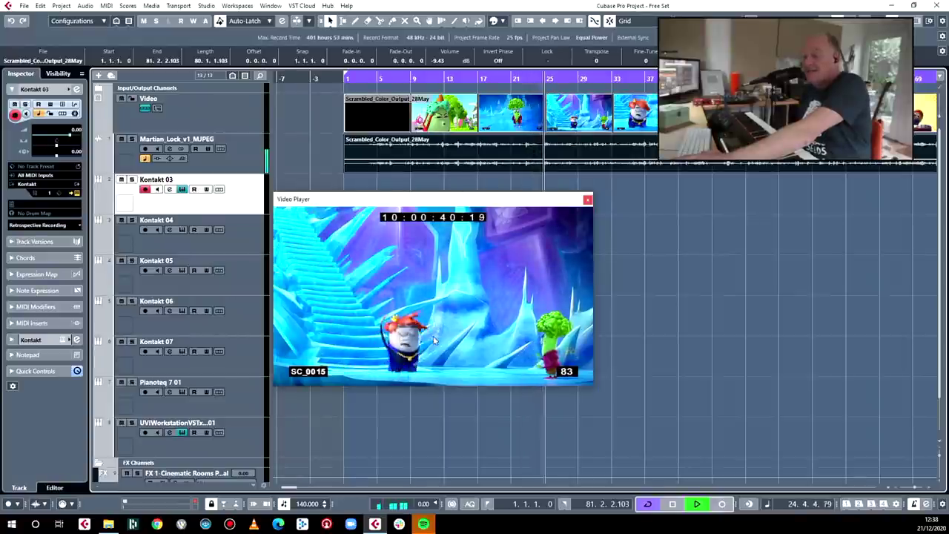
key("space")
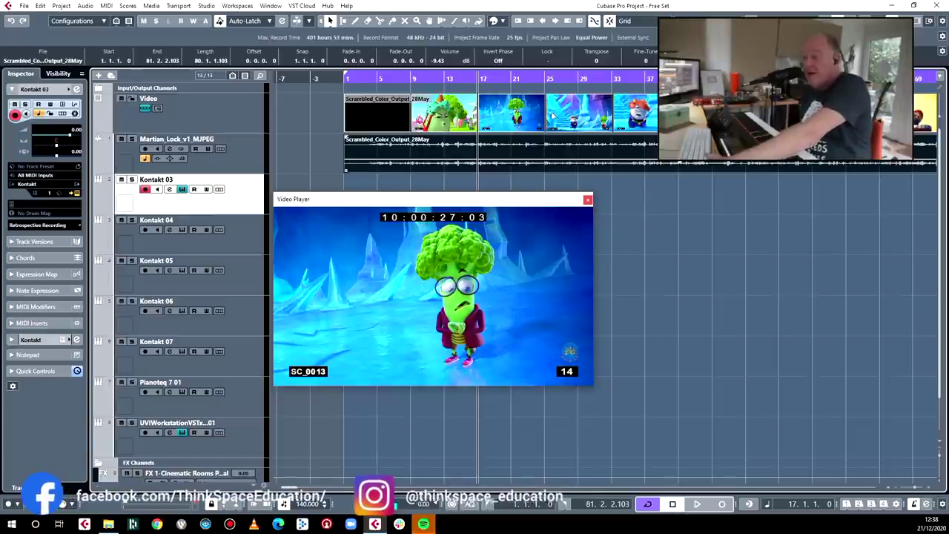
Scrub the picture around bar 17 and back to bar 5 to examine the frames against their burned-in timecode.
left_click_drag(477, 80, 479, 80)
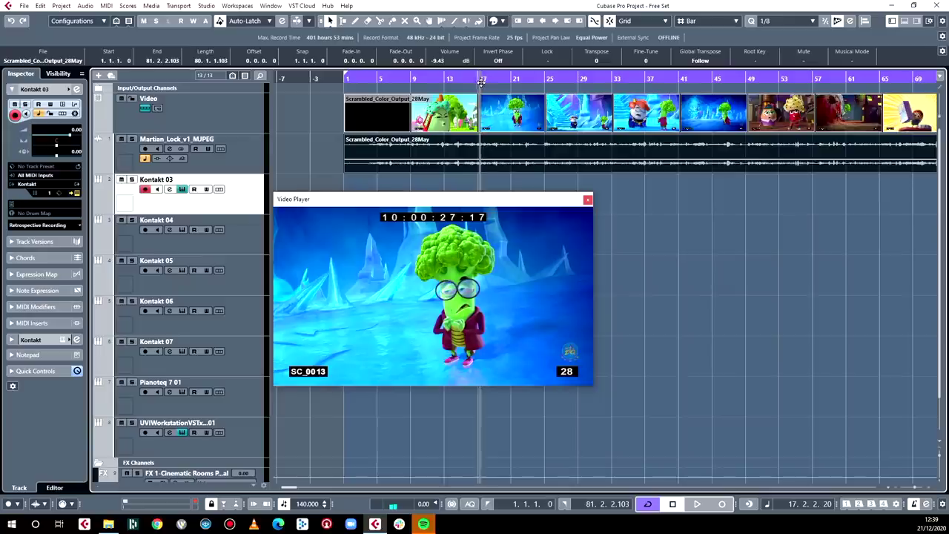
left_click_drag(481, 83, 485, 83)
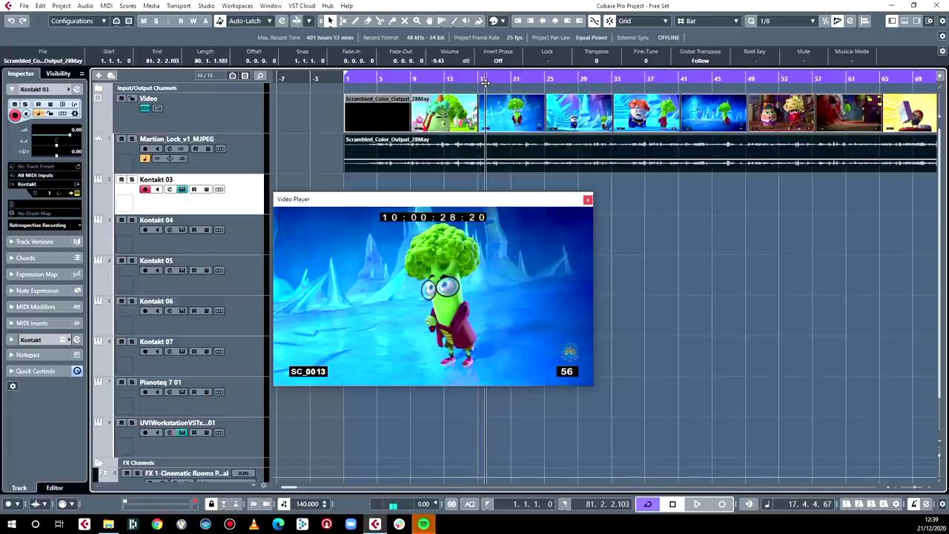
left_click_drag(485, 82, 478, 87)
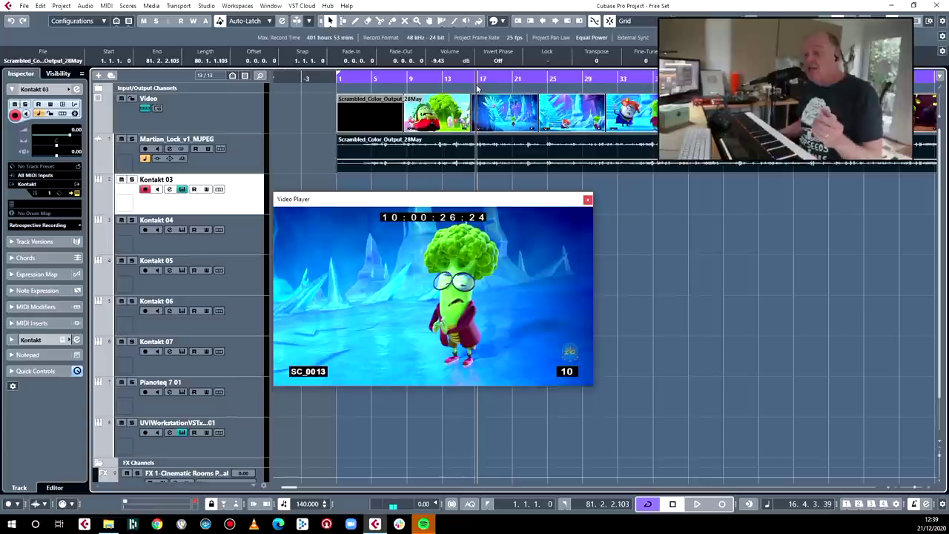
left_click_drag(477, 87, 368, 84)
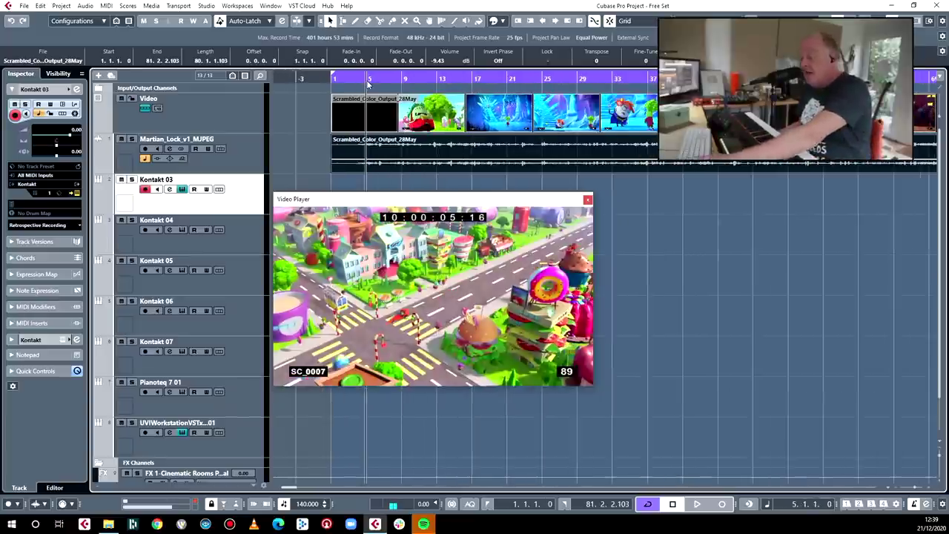
Return the playhead to the project start and set the timecode at the cursor to 09:59:59:17.
key("Home")
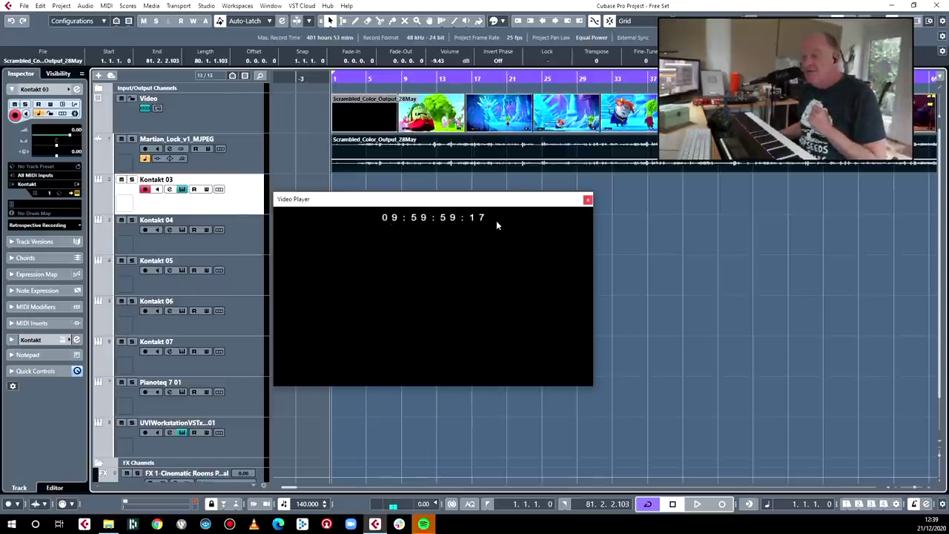
left_click(61, 5)
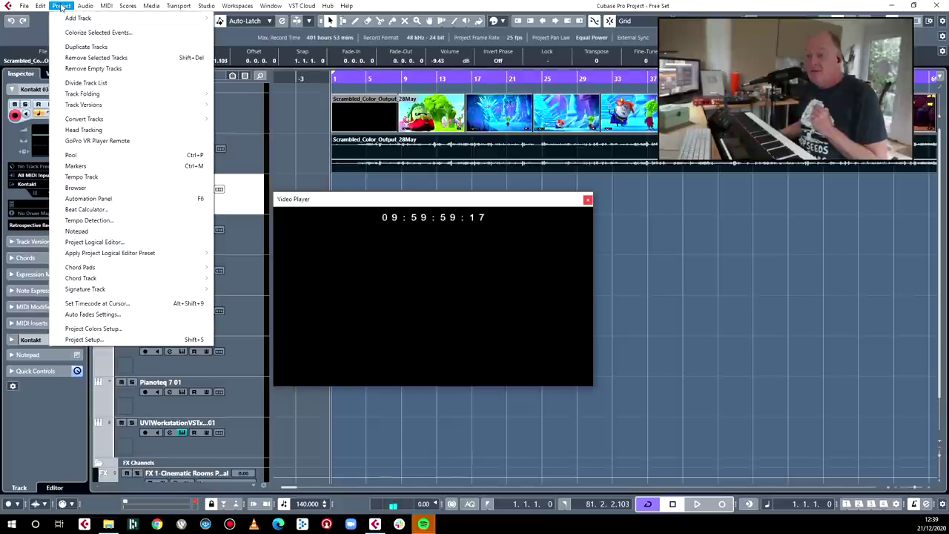
left_click(118, 306)
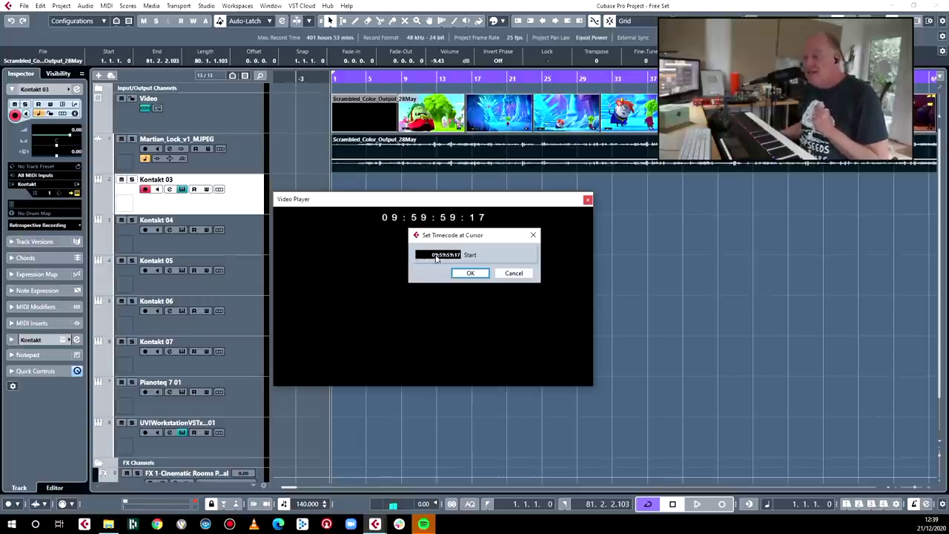
left_click(472, 273)
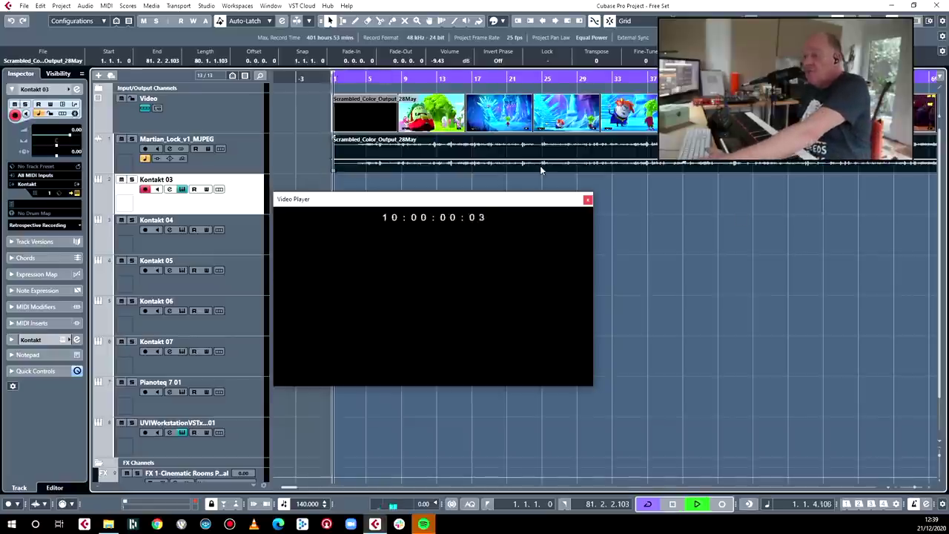
Stop playback and play the film from bar 2 to review the scene.
key("space")
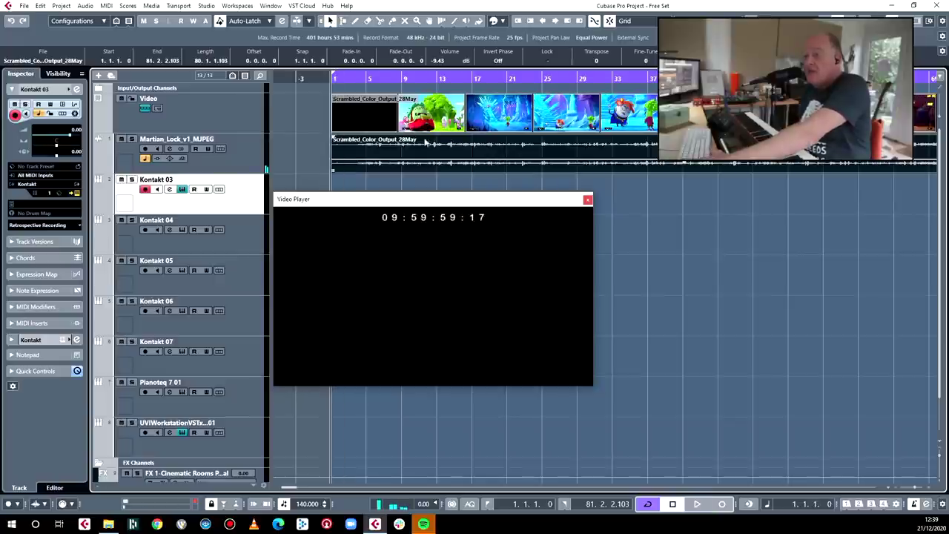
left_click_drag(332, 83, 338, 83)
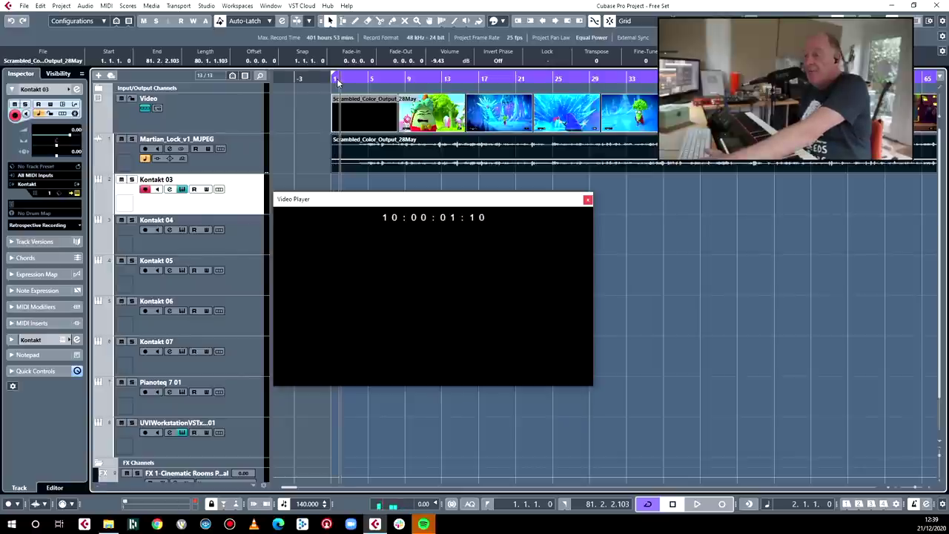
key("space")
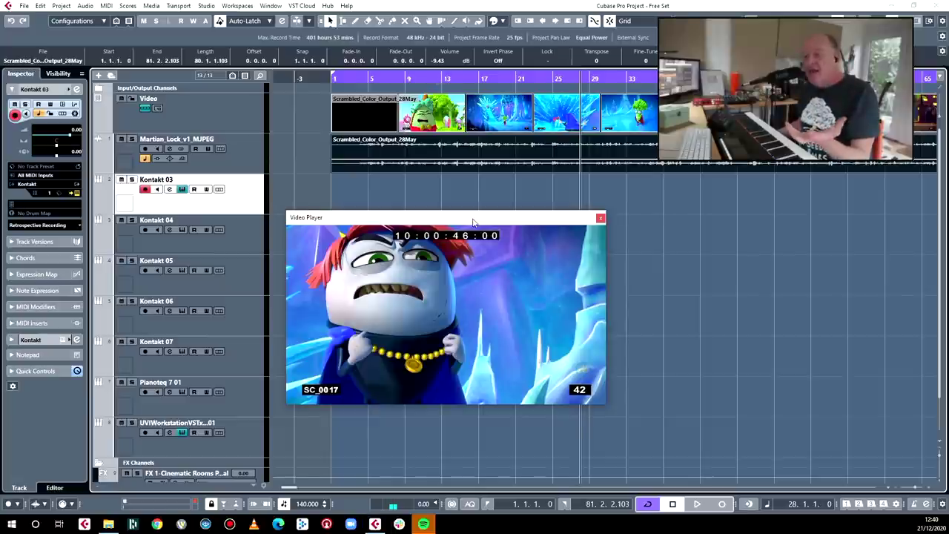
Shift the Video Player window slightly lower and play the picture from bar 28.
left_click_drag(473, 222, 484, 244)
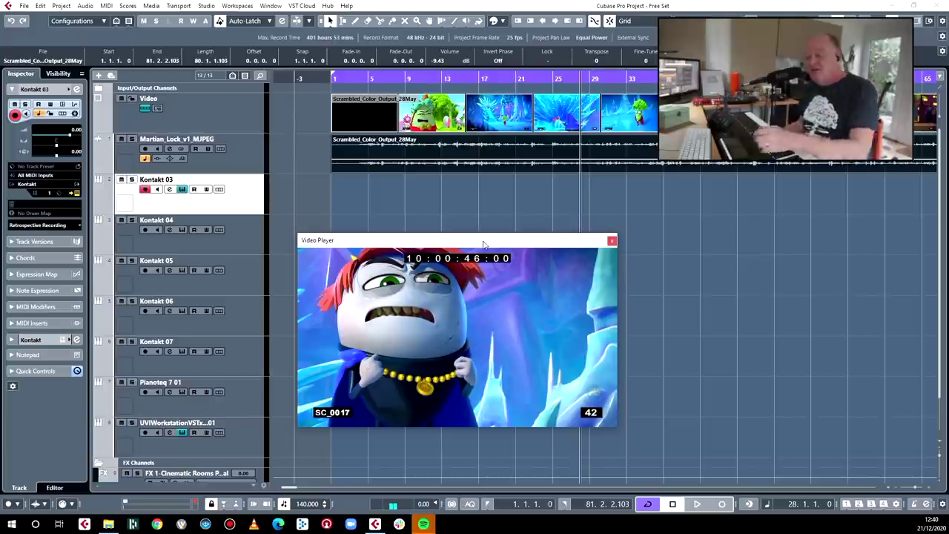
key("space")
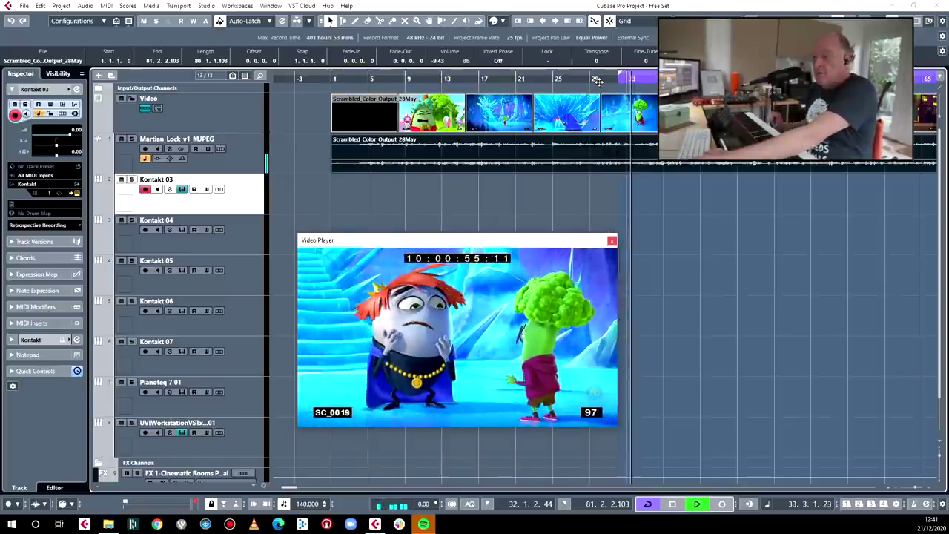
key("space")
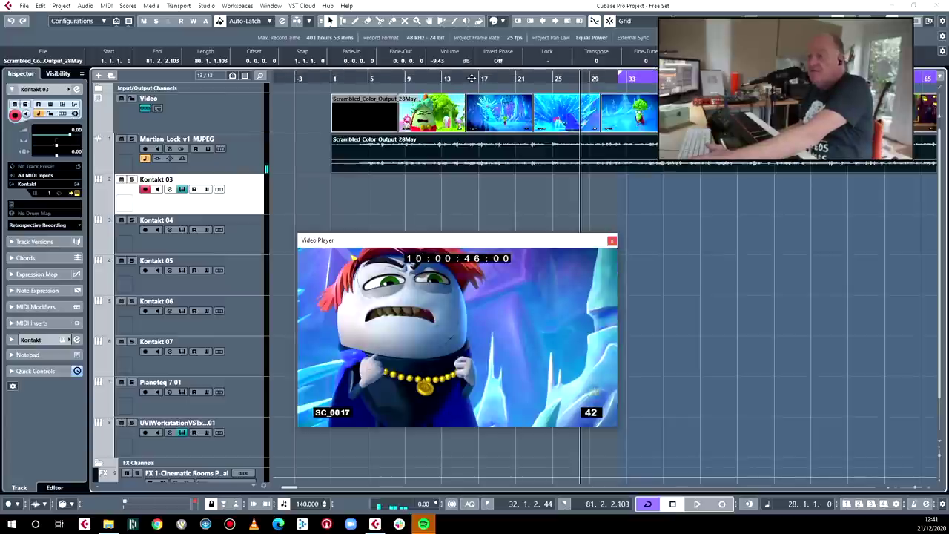
Find the start of the ice cave scene, set the left locator at bar 14 and play from there.
left_click_drag(471, 78, 453, 87)
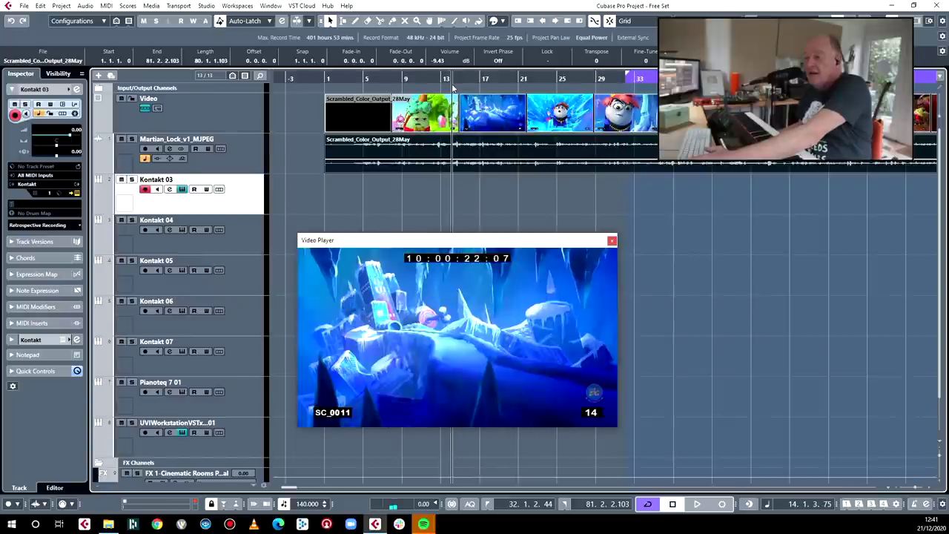
left_click(453, 87, "ctrl")
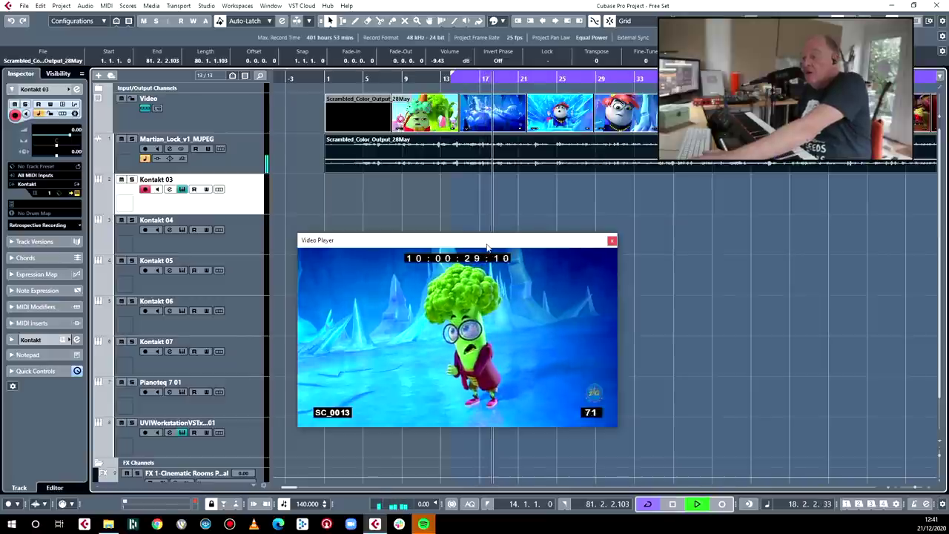
key("space")
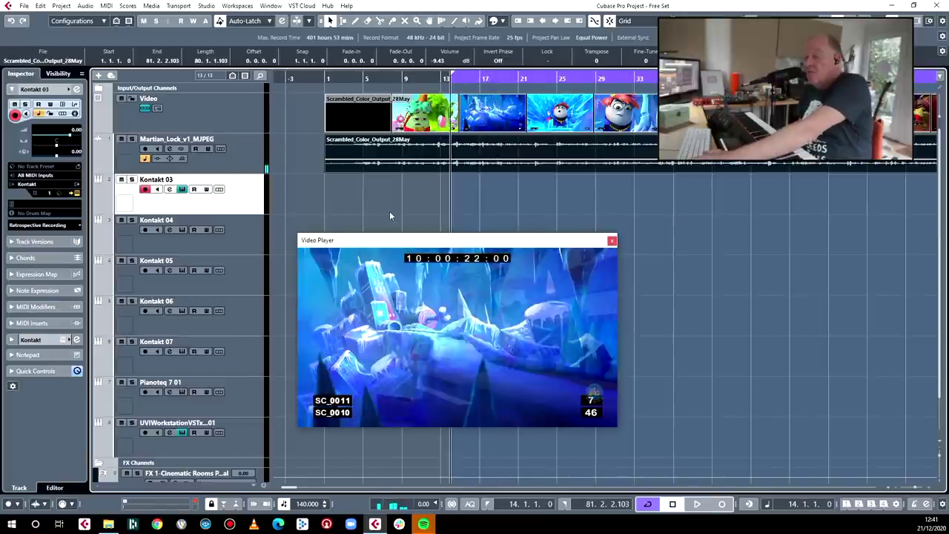
Try the Pianoteq 7 01 track's sound, then record a MIDI take on the Kontakt 03 track from bar 14.
left_click(230, 398)
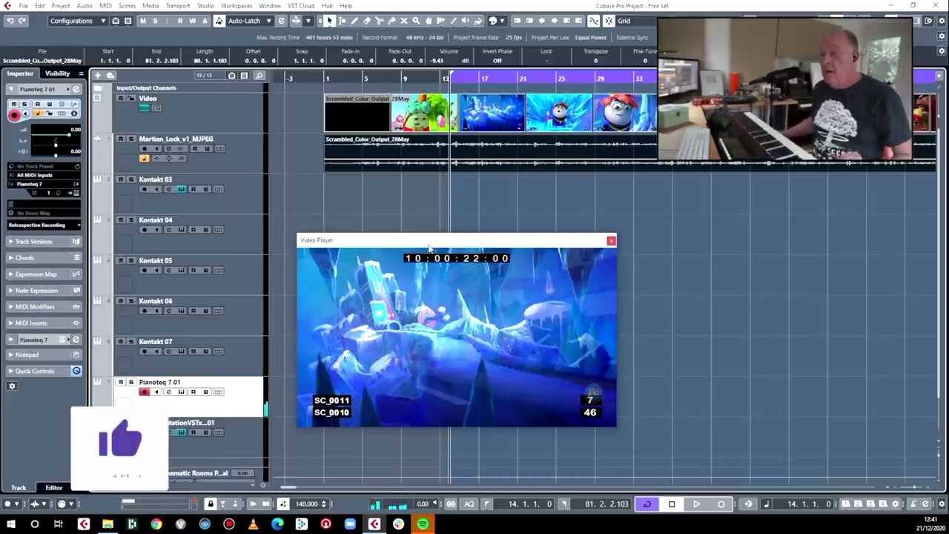
left_click(238, 189)
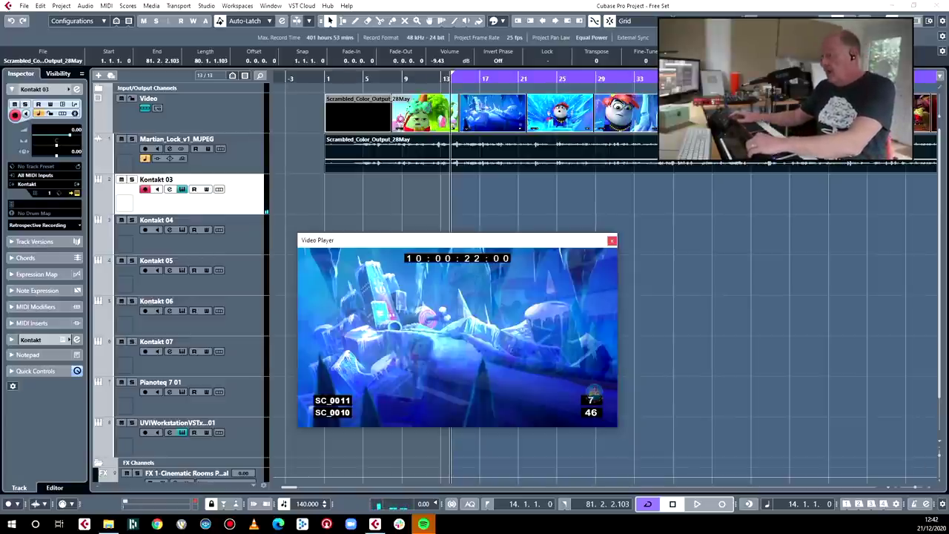
key("KP_Multiply")
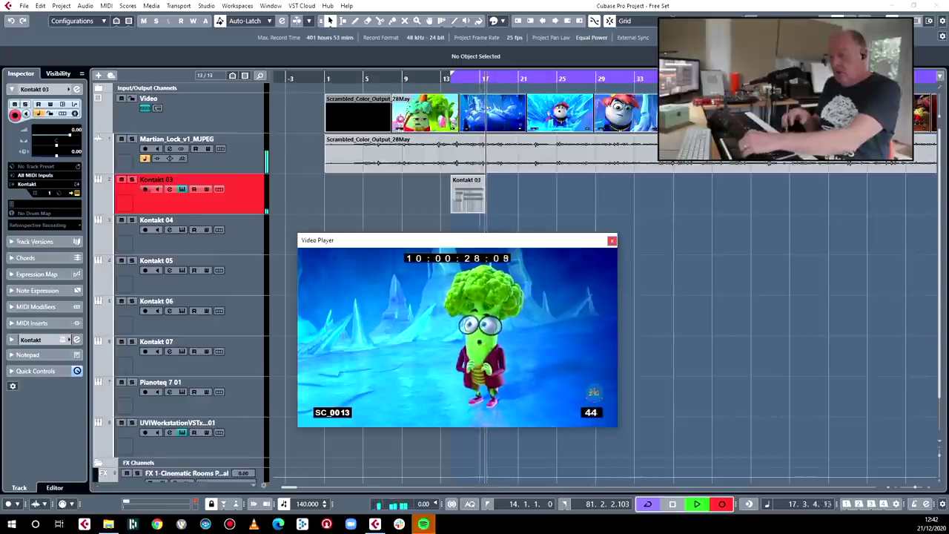
key("space")
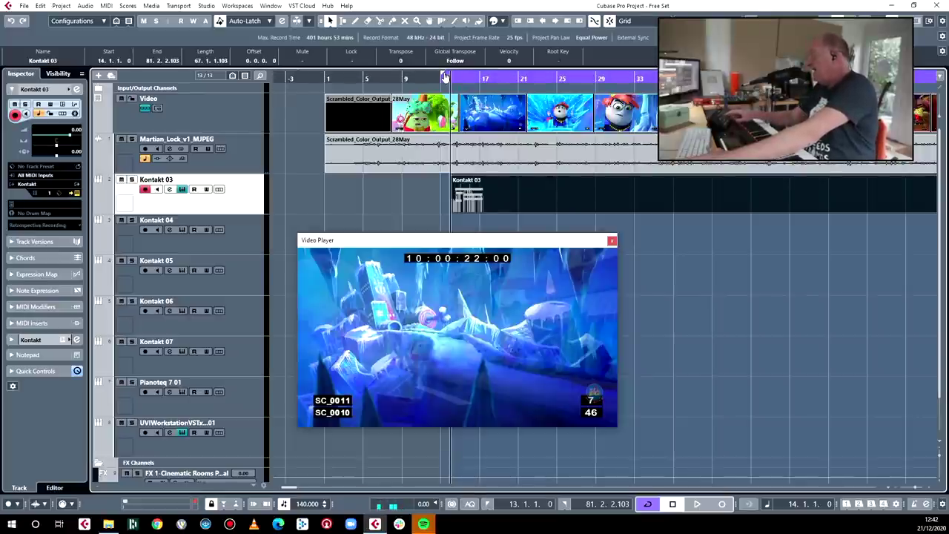
Move the left locator to bar 13 and preview the picture from there.
left_click(445, 78)
key("space")
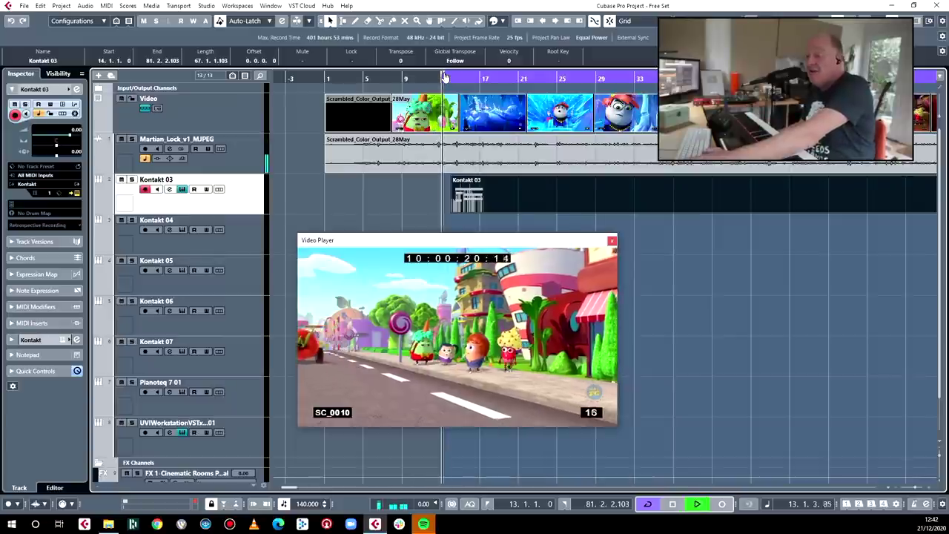
key("space")
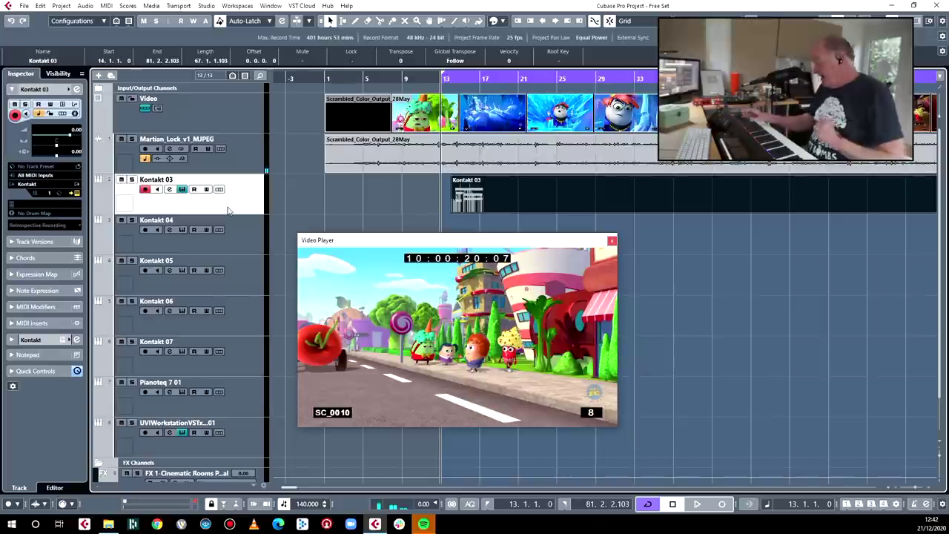
Record a new MIDI take on the Kontakt 03 track from bar 13 and start playing it back.
key("KP_Multiply")
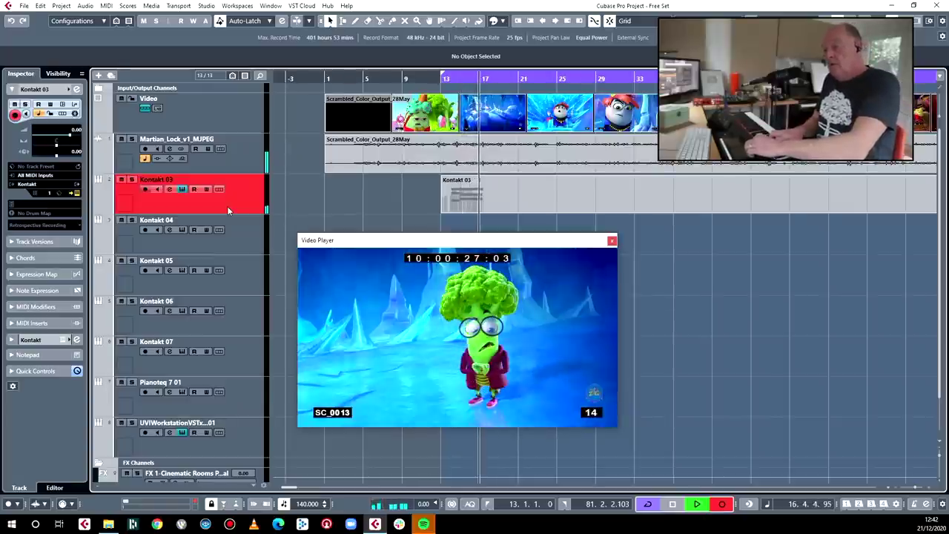
key("space")
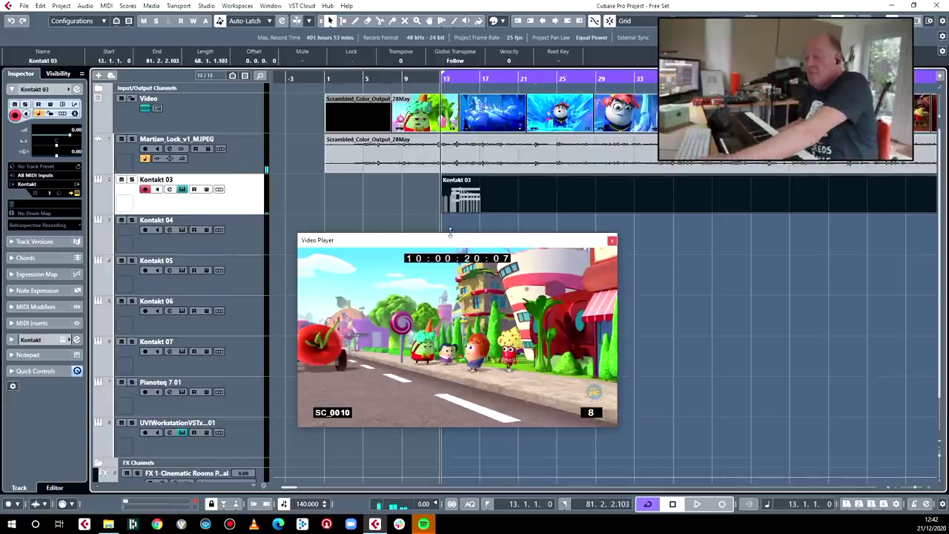
key("space")
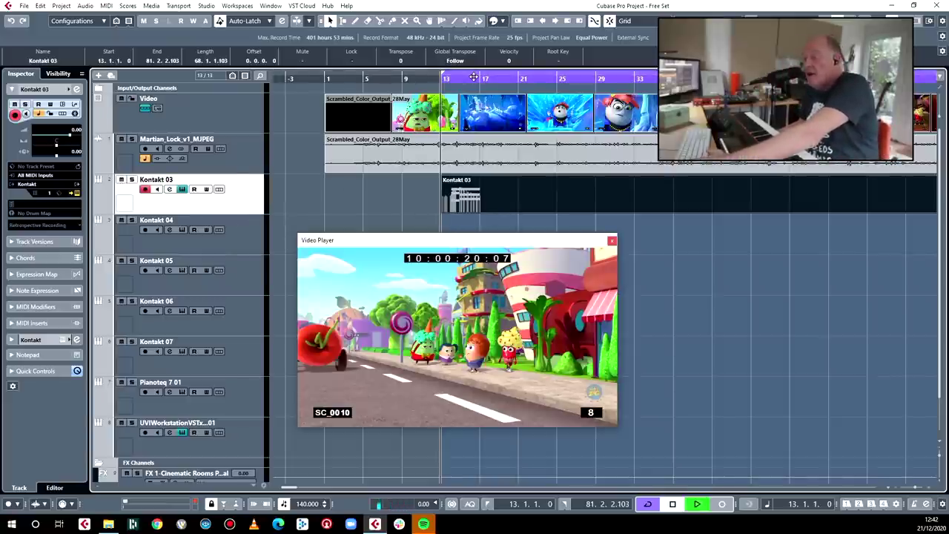
Load the Spitfire Chamber Strings f - Ensembles patch in Kontakt on the Kontakt 04 track and switch it to pizzicato.
key("space")
left_click(240, 227)
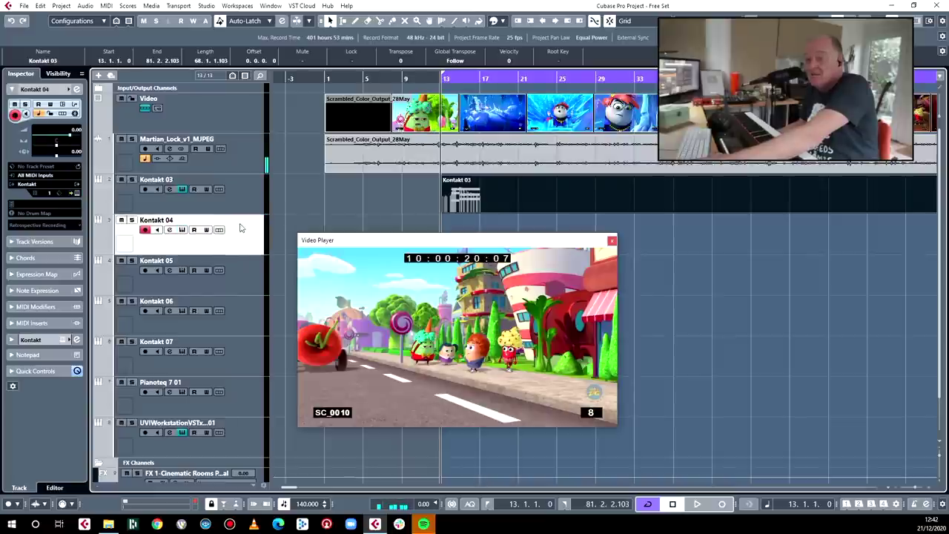
left_click(78, 193)
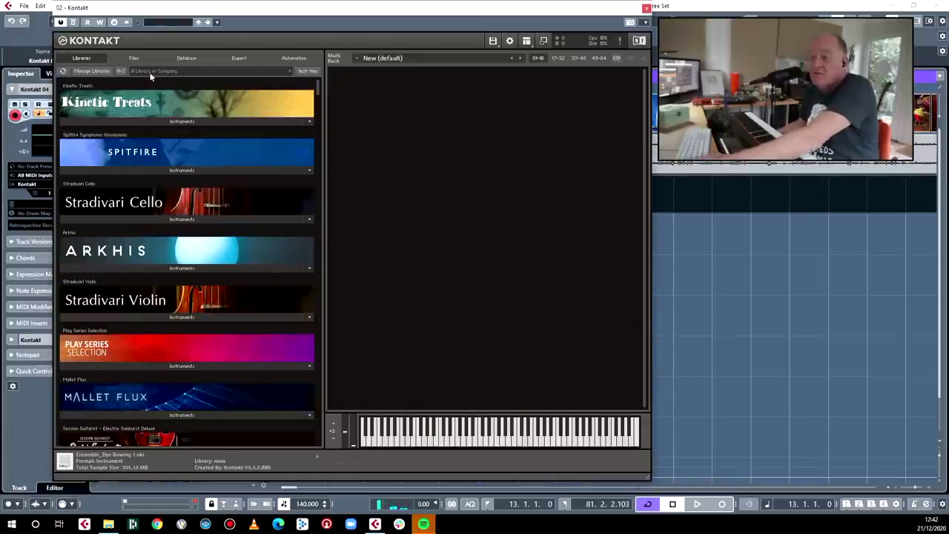
type("chamber")
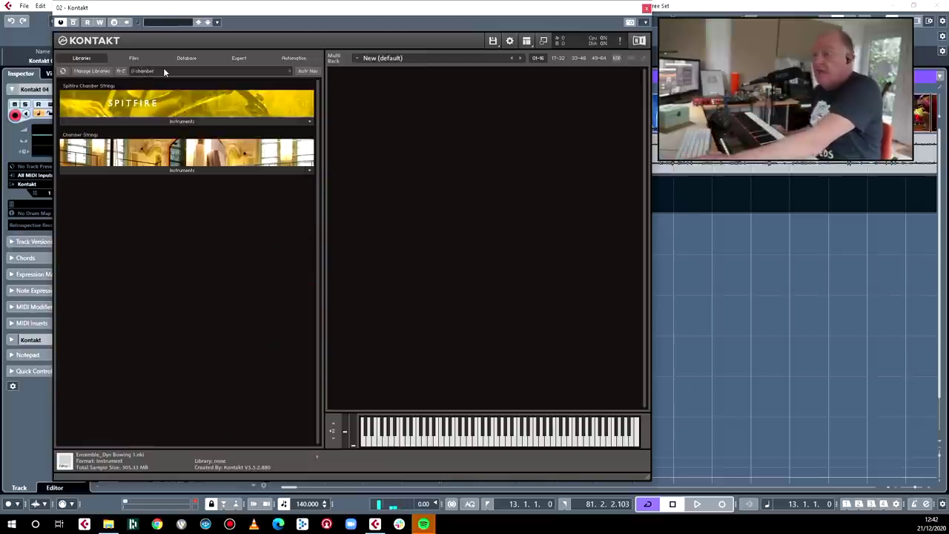
left_click(128, 123)
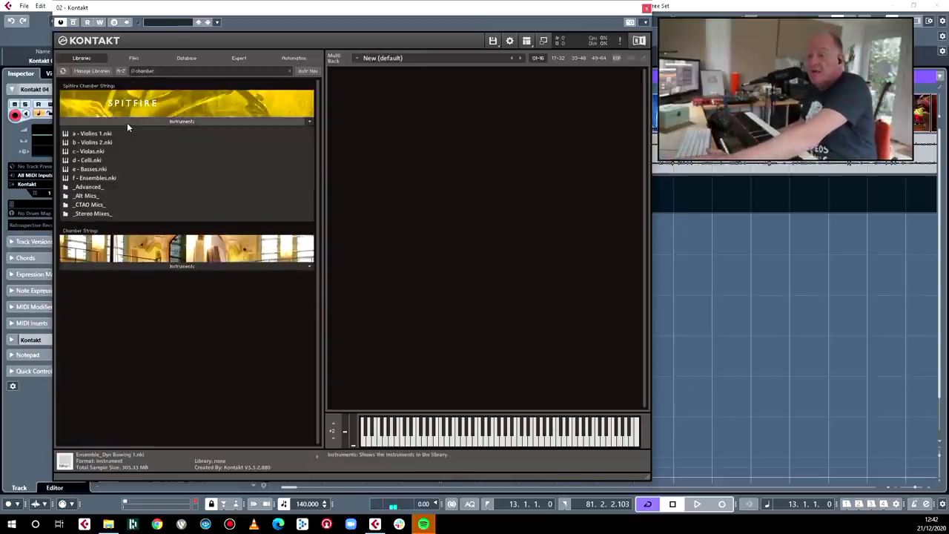
double_click(86, 179)
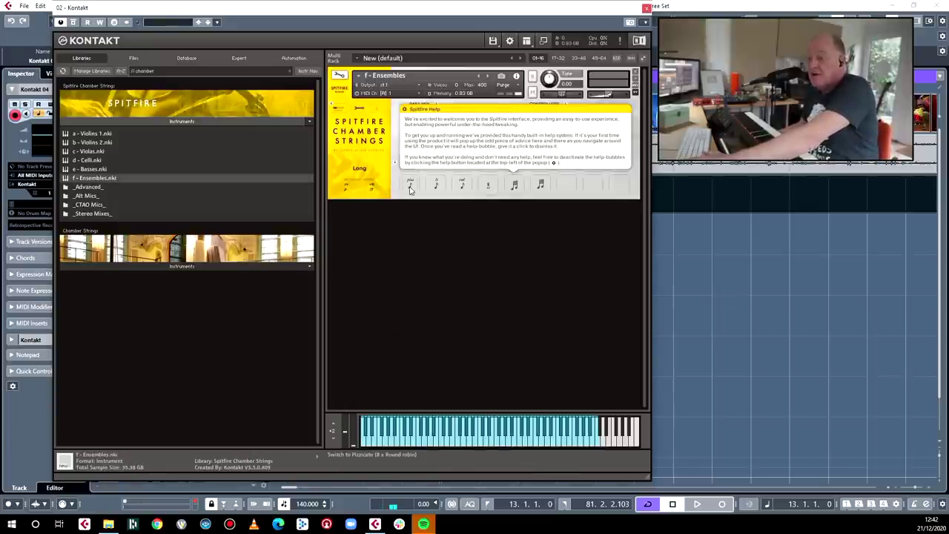
left_click(410, 187)
left_click_drag(310, 16, 948, 16)
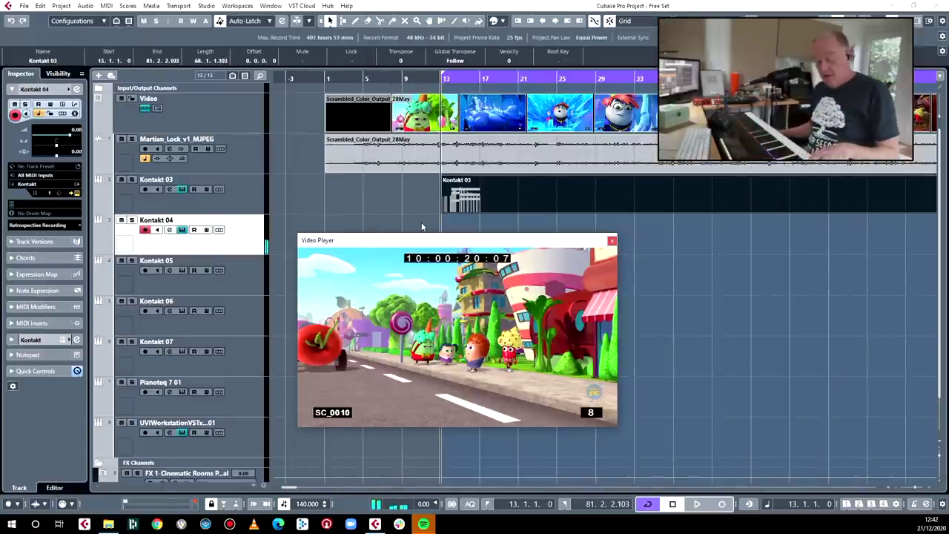
Record a MIDI take on the Kontakt 04 track from bar 13 and play it back against the picture.
key("KP_Multiply")
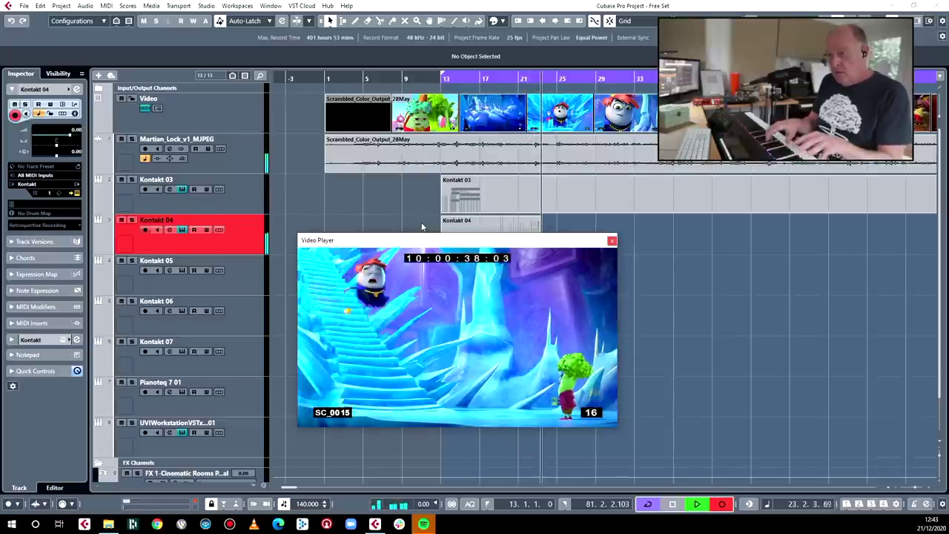
key("space")
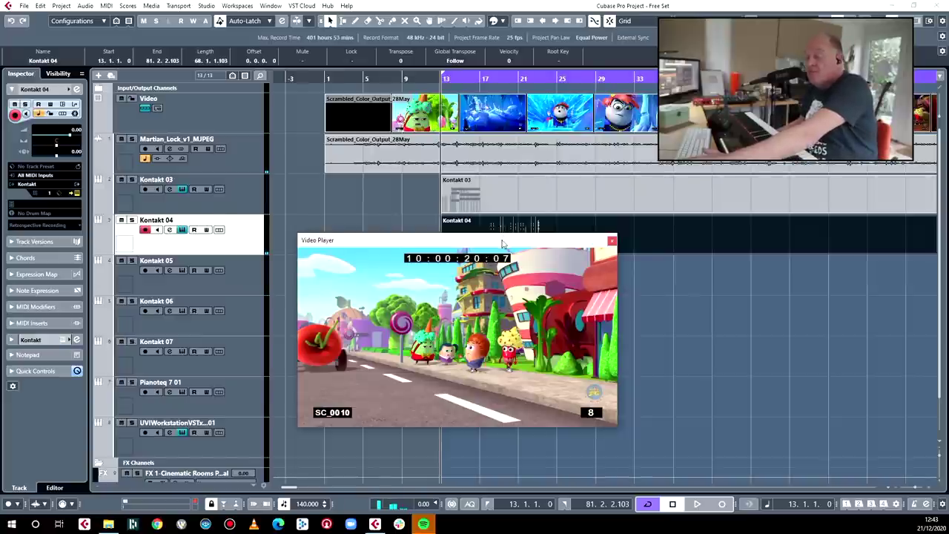
left_click_drag(502, 244, 507, 270)
key("space")
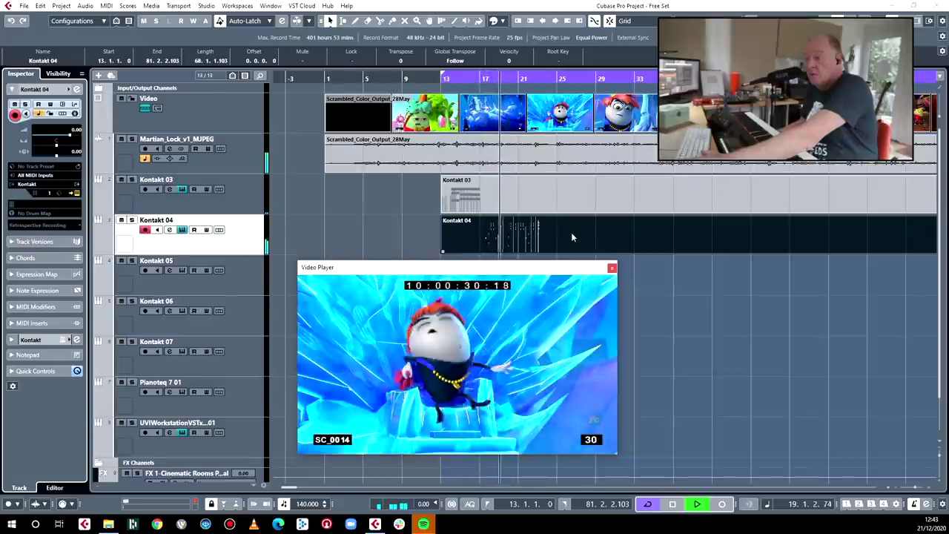
key("space")
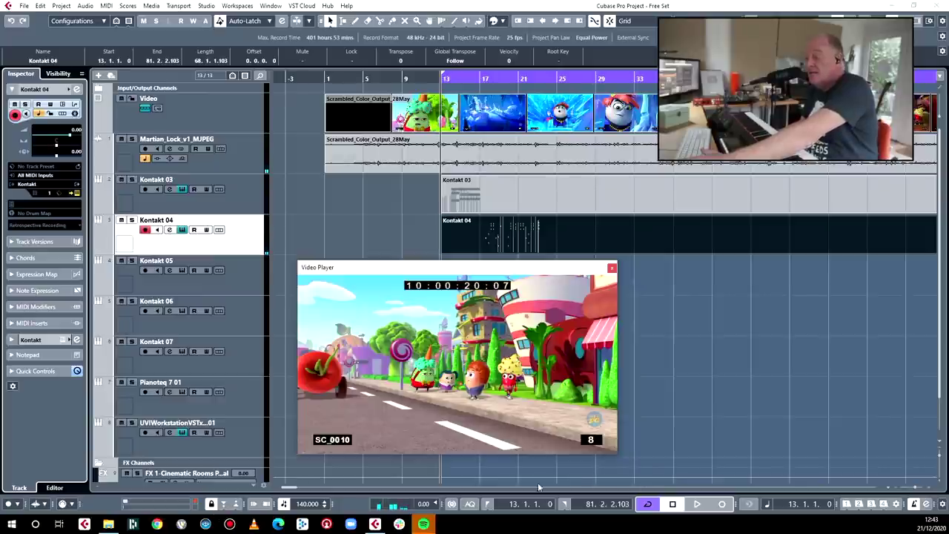
Play the cue from bar 13, delete the recorded MIDI parts on Kontakt 03 and Kontakt 04, and stop playback.
key("space")
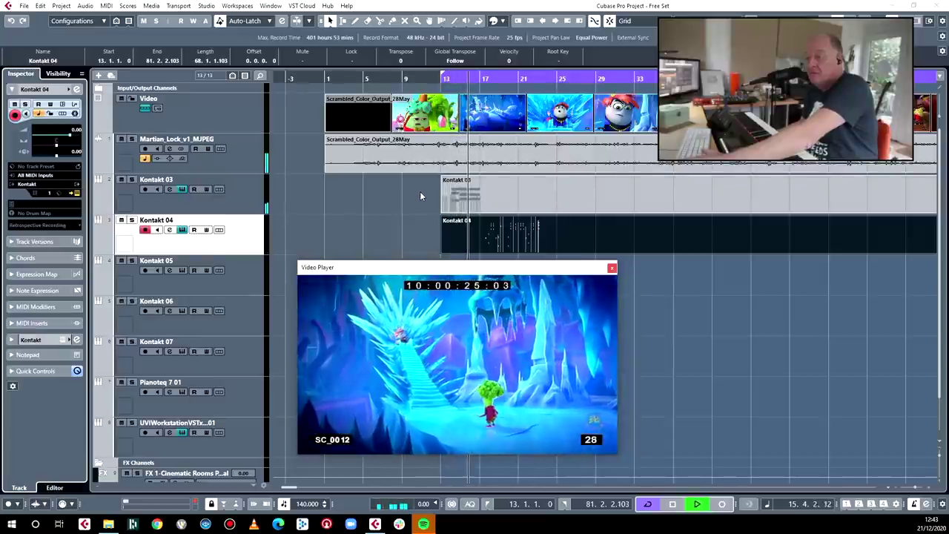
left_click(495, 213, "shift")
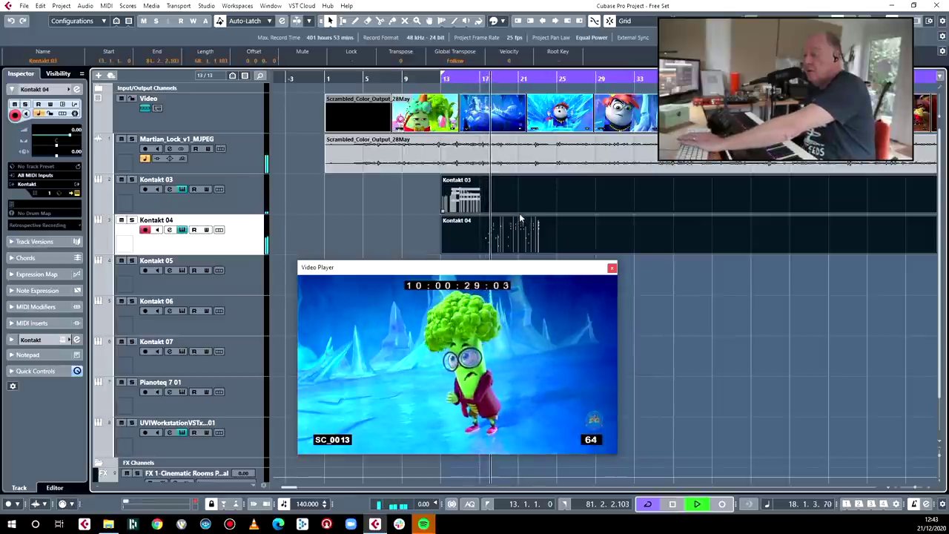
key("Delete")
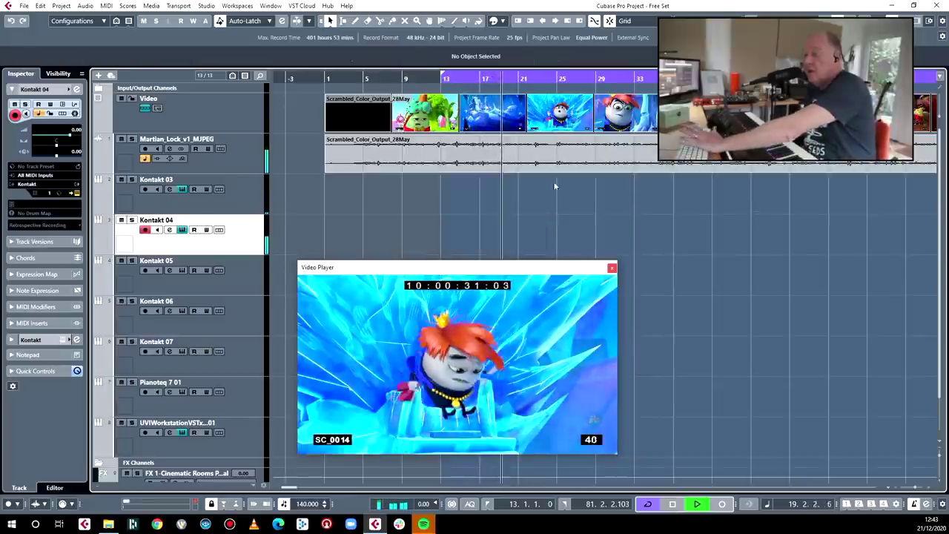
key("space")
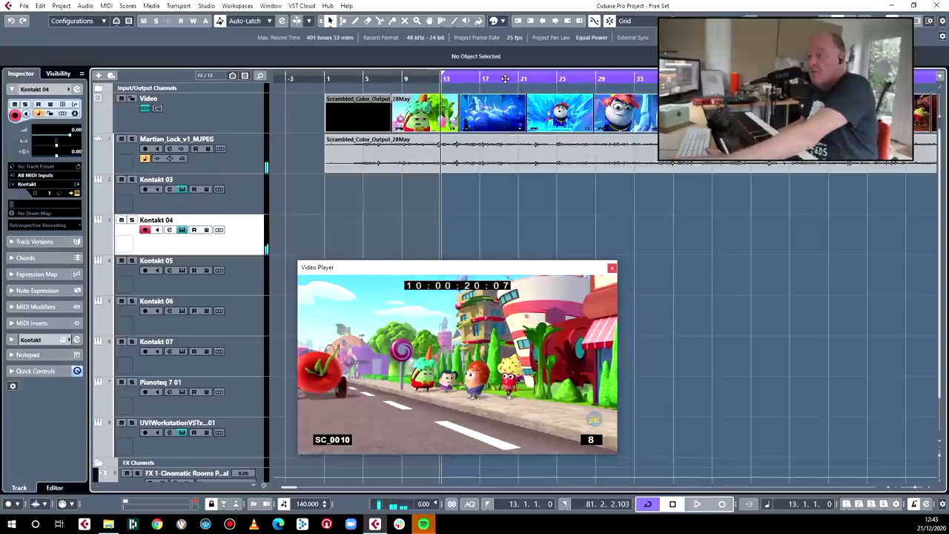
Scrub the picture to the character's fall from the ice throne and park the playhead at bar 23.
left_click_drag(505, 79, 535, 80)
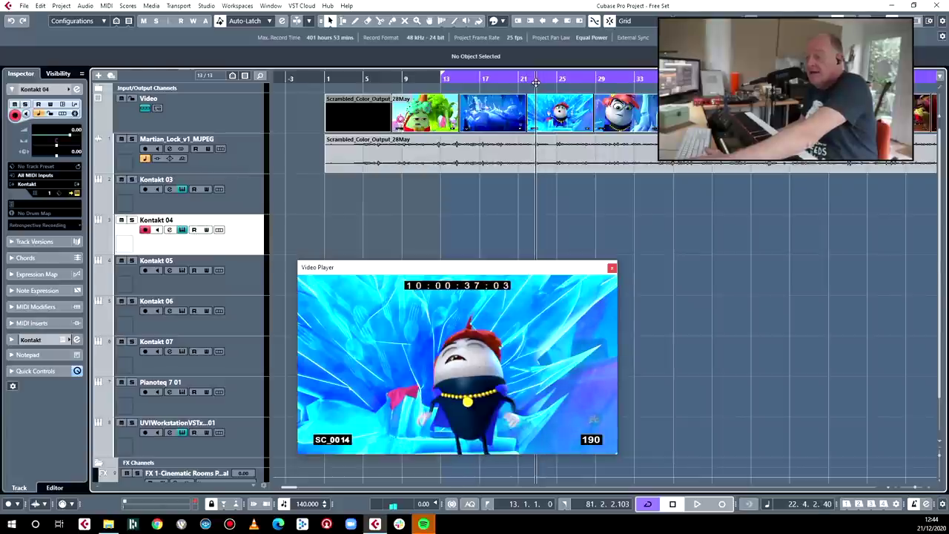
left_click_drag(535, 81, 538, 77)
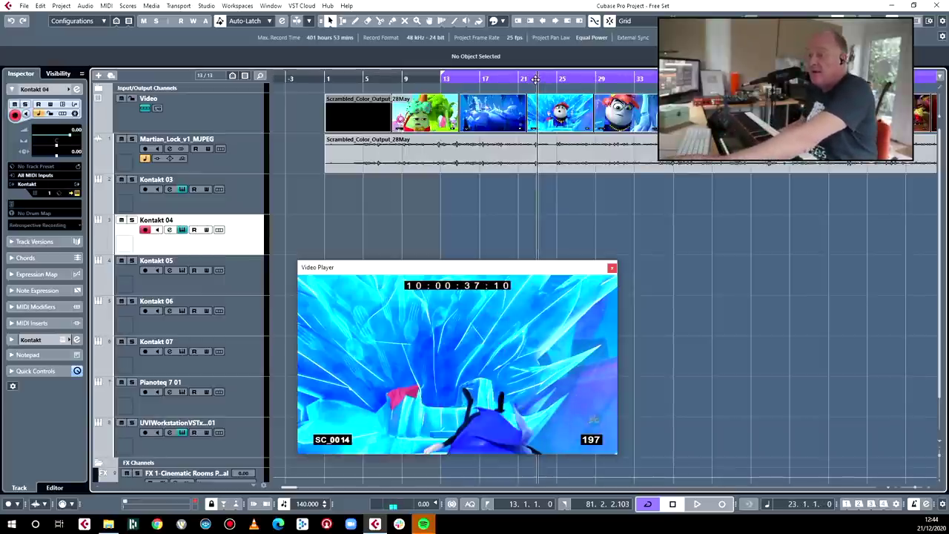
left_click_drag(536, 79, 533, 76)
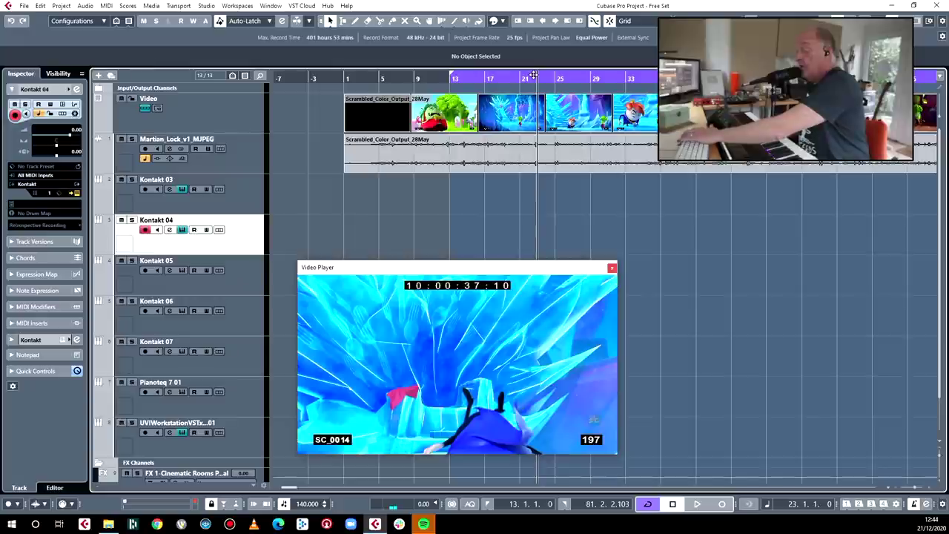
Add a marker track below the video track and place a marker at bar 23.
right_click(244, 106)
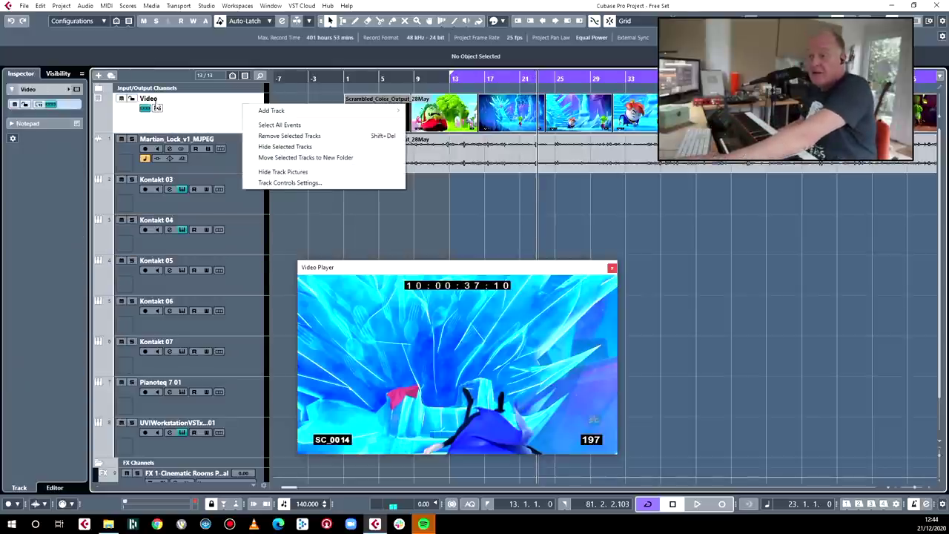
left_click(99, 78)
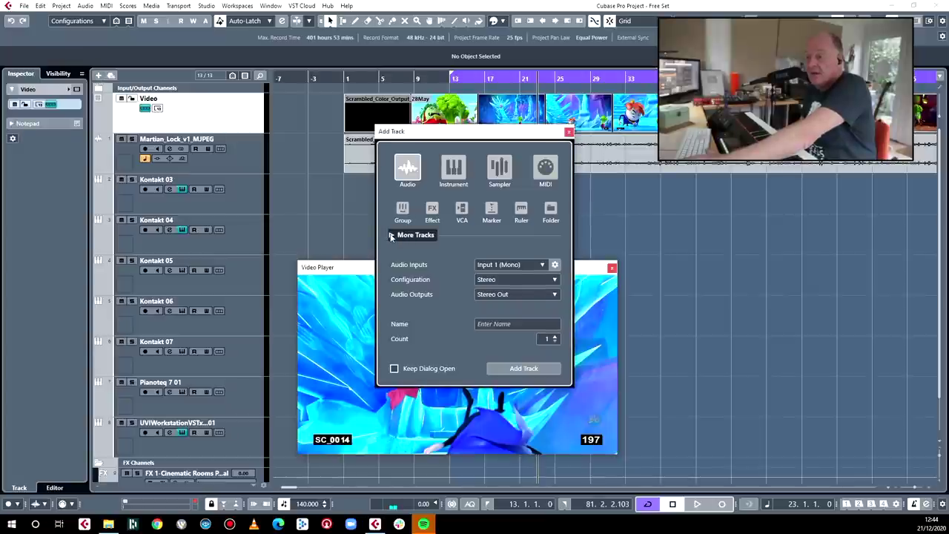
left_click(400, 236)
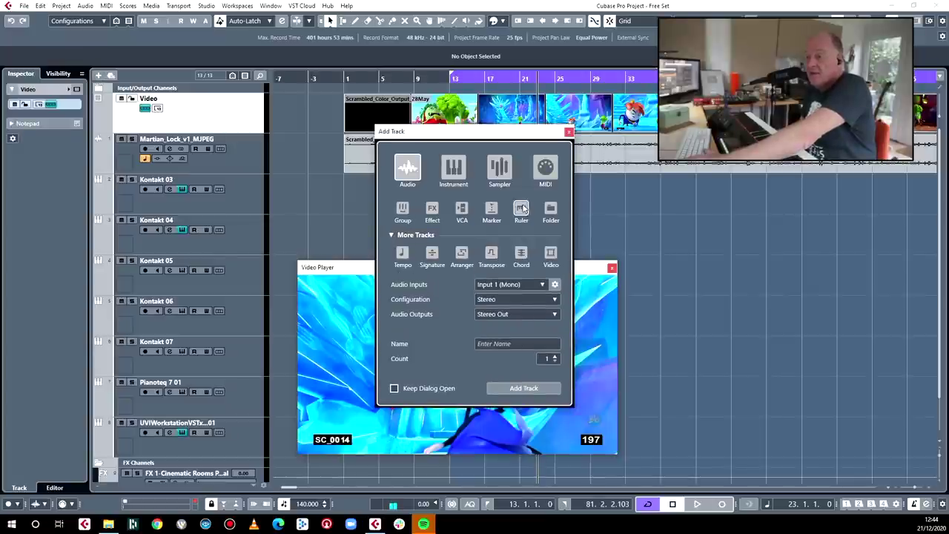
left_click(493, 210)
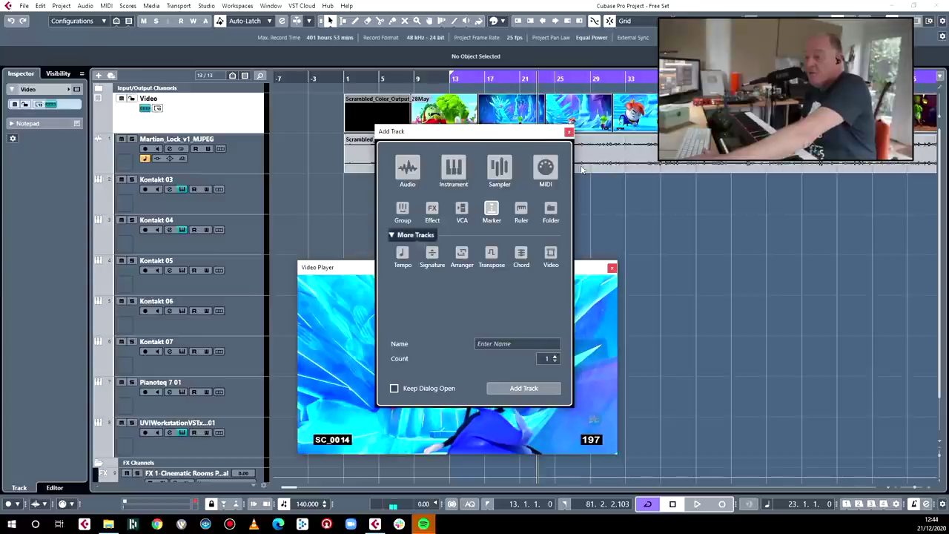
left_click(523, 388)
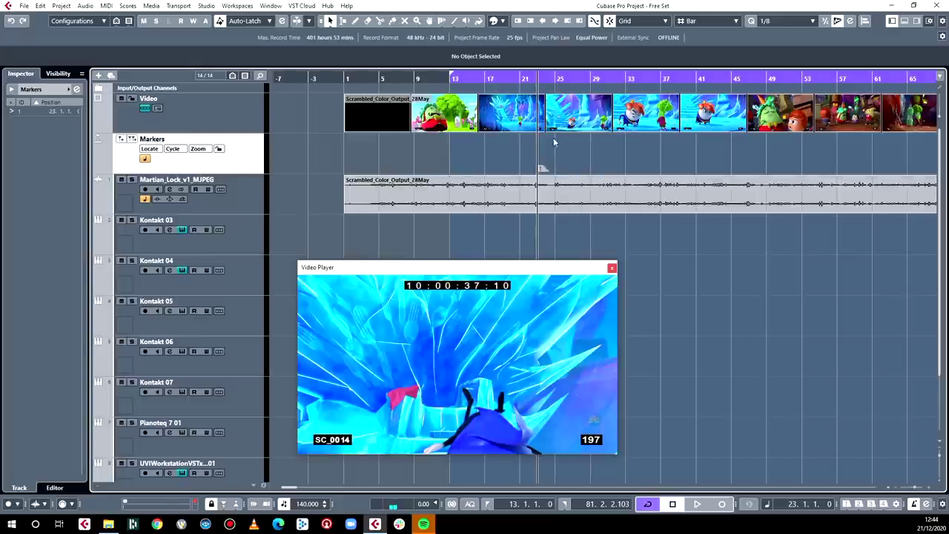
Set the marker track to linear time base and play from bar 21 to refine marker 1 to 10:00:37:06.
scroll(535, 141, "up", 10)
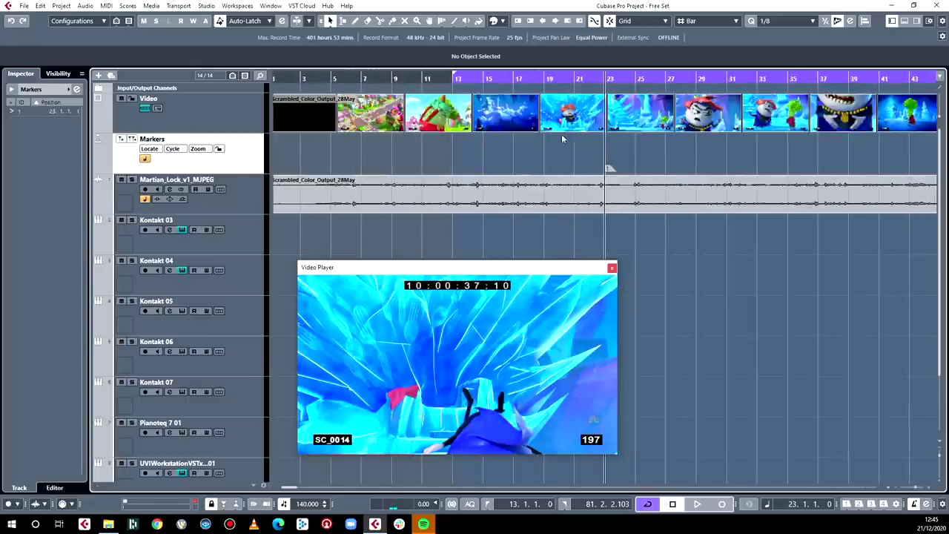
scroll(639, 157, "up", 3)
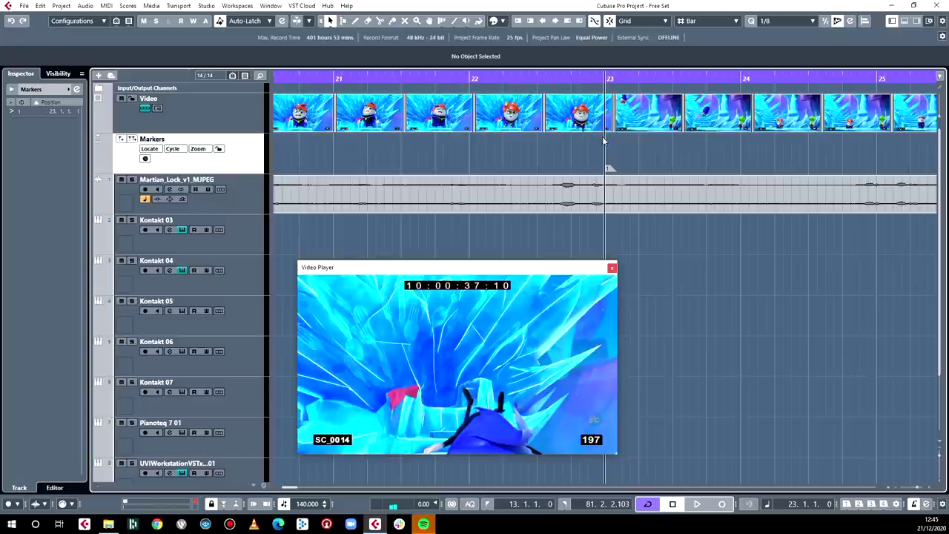
left_click(561, 77)
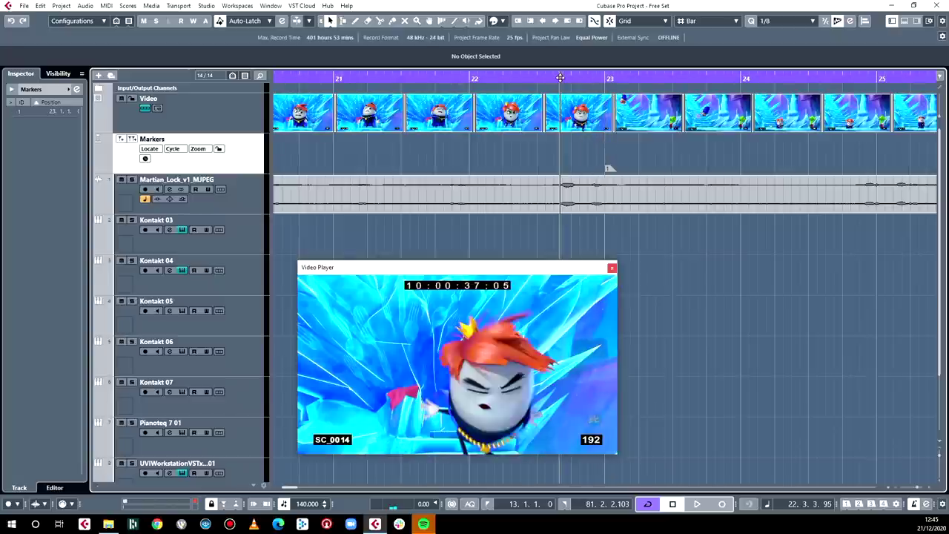
left_click_drag(560, 77, 337, 77)
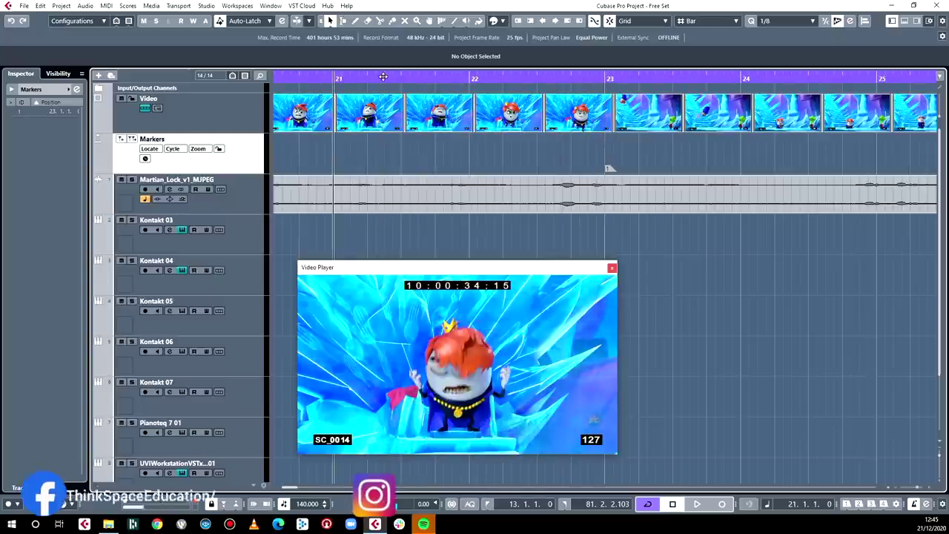
key("space")
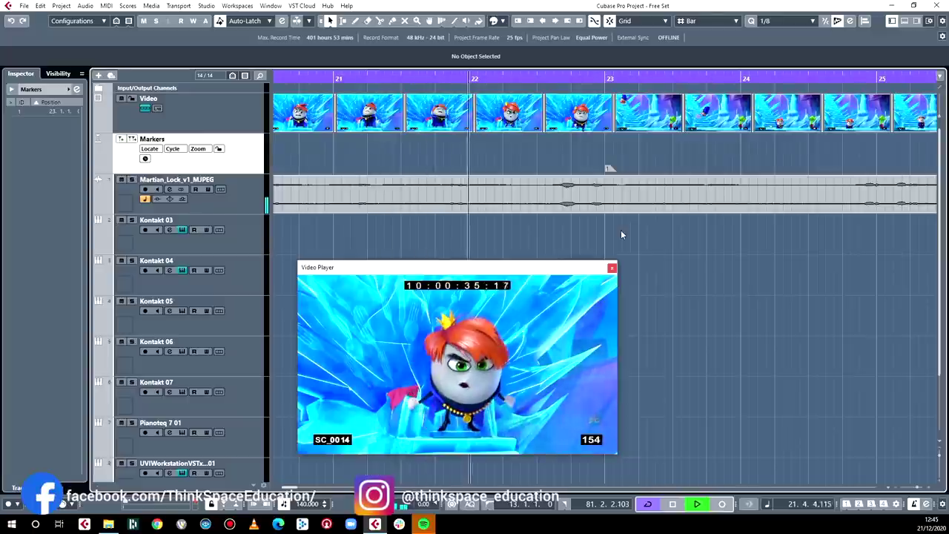
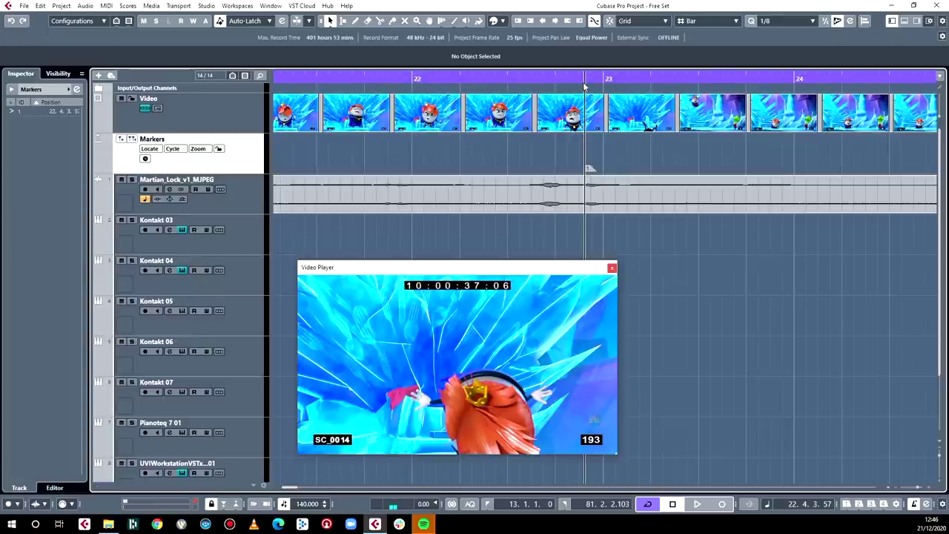
Scrub through the character's tumble down the ice stairs and place markers 2 to 5 on its hits, ending at 10:00:38:19.
left_click(591, 83)
left_click_drag(592, 88, 718, 84)
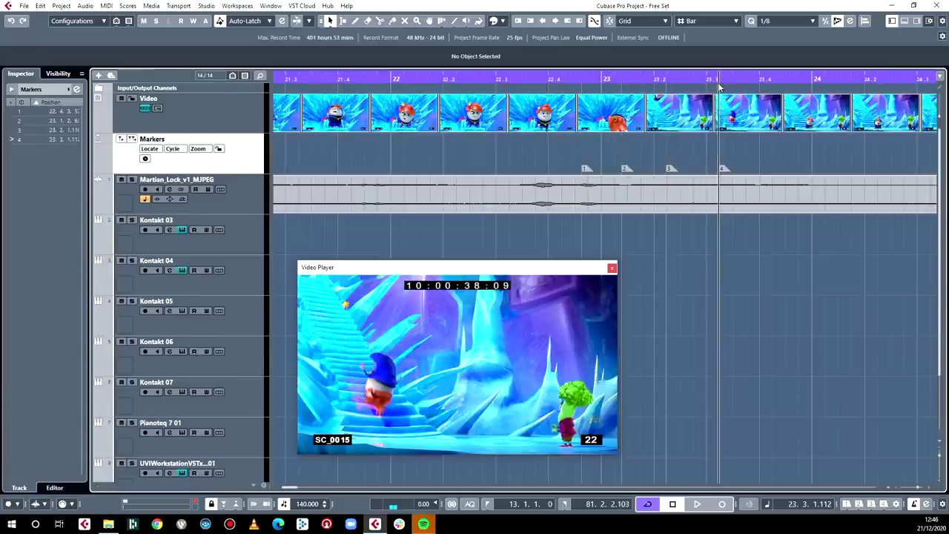
left_click_drag(718, 80, 766, 80)
key("Insert")
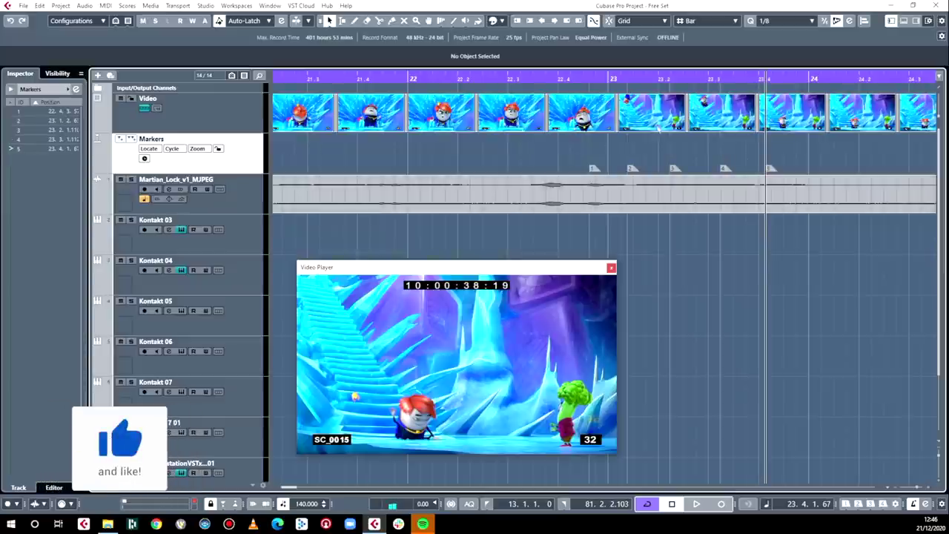
Place the playhead by marker 1, try tempos of 141 and 142 BPM against the markers and return to 140.
left_click(591, 82)
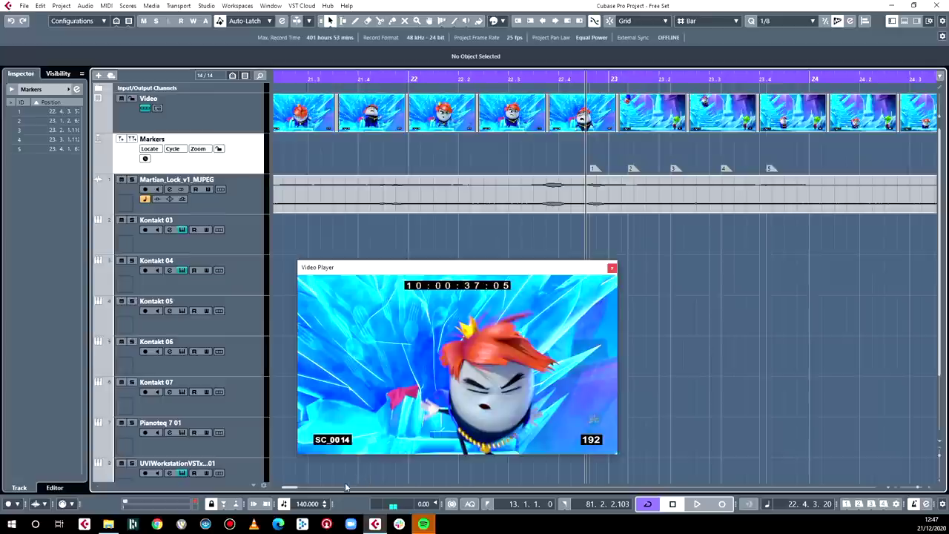
left_click(324, 503)
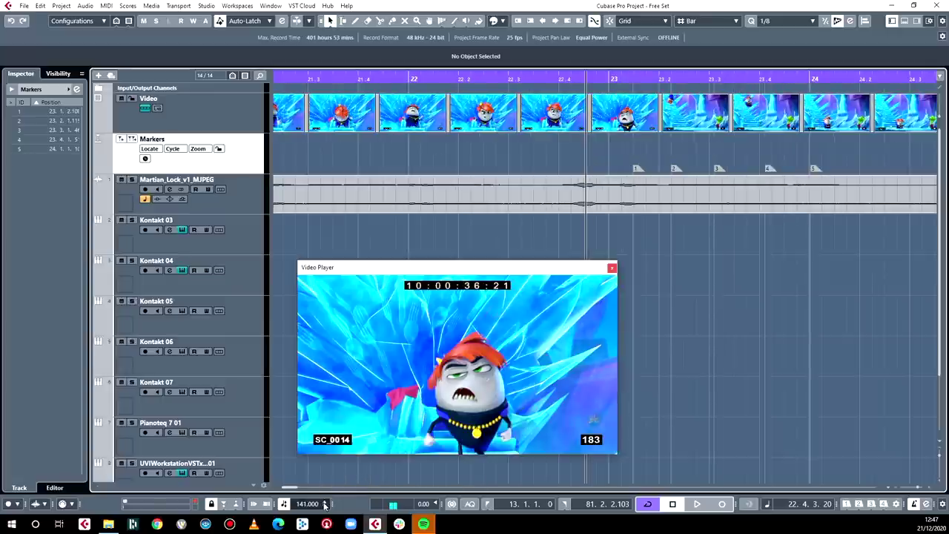
left_click(324, 503)
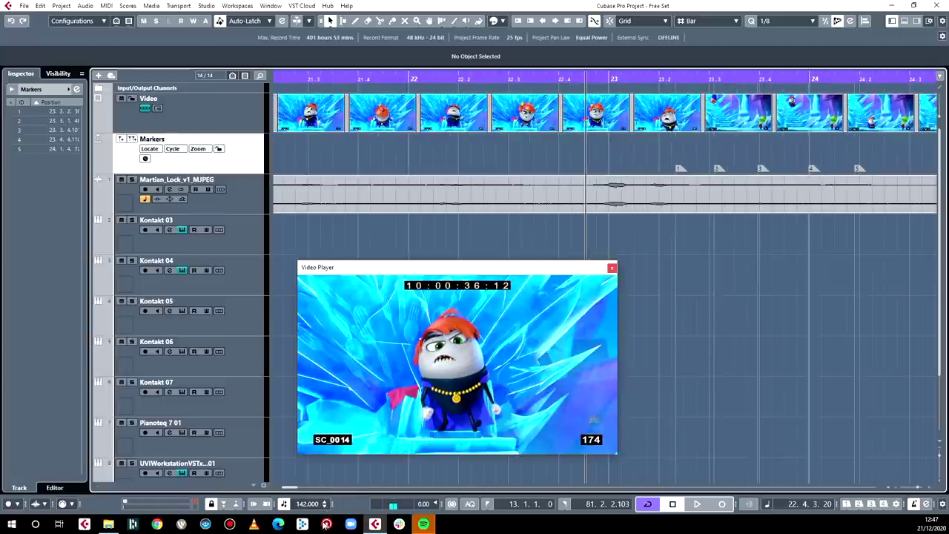
left_click(324, 507)
left_click(324, 506)
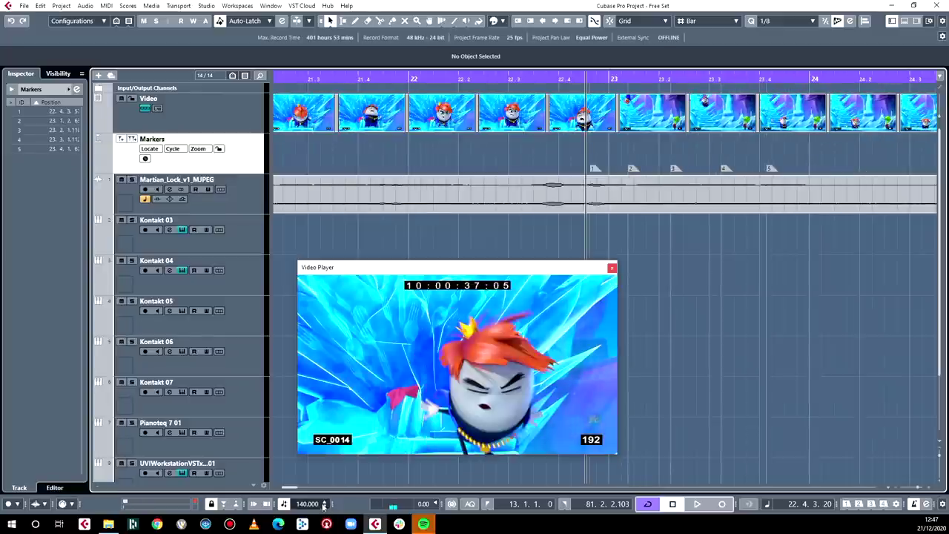
Set the project tempo to 140.5 BPM and play across the markers to check the fit with the fall.
double_click(317, 505)
left_click_drag(317, 504, 351, 507)
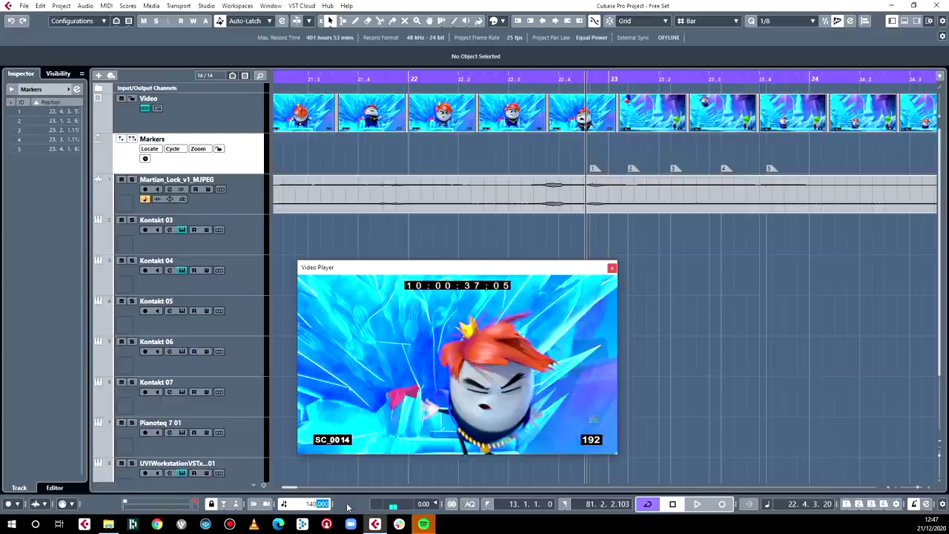
type(".5")
key("Return")
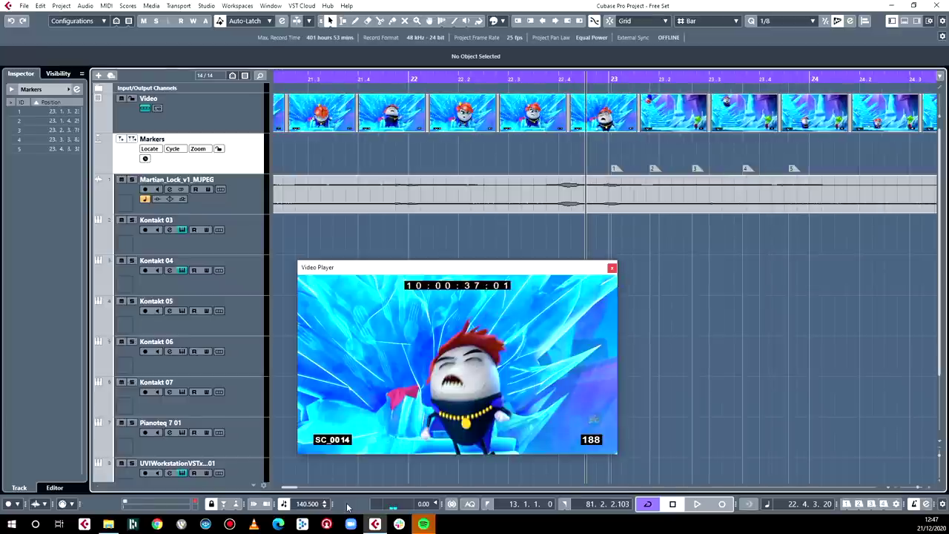
key("space")
mouse_move(374, 525)
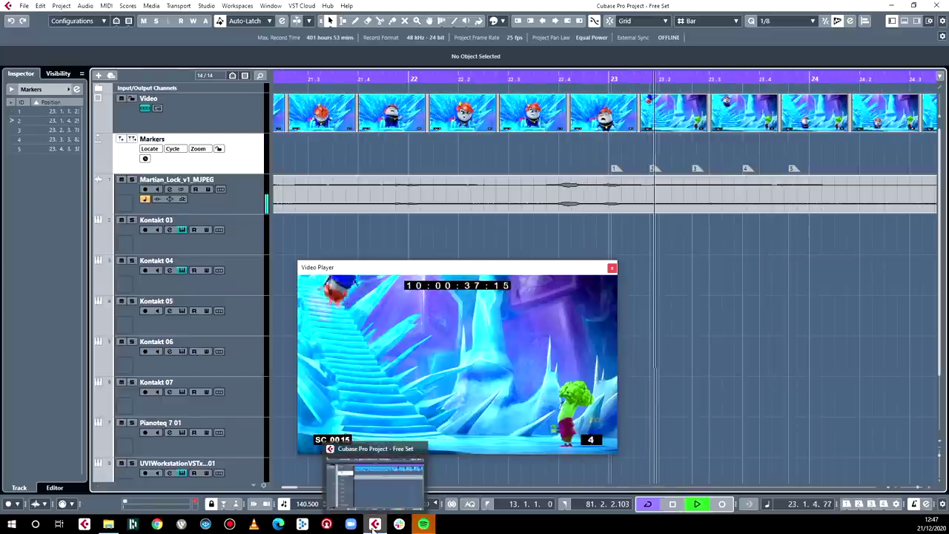
key("space")
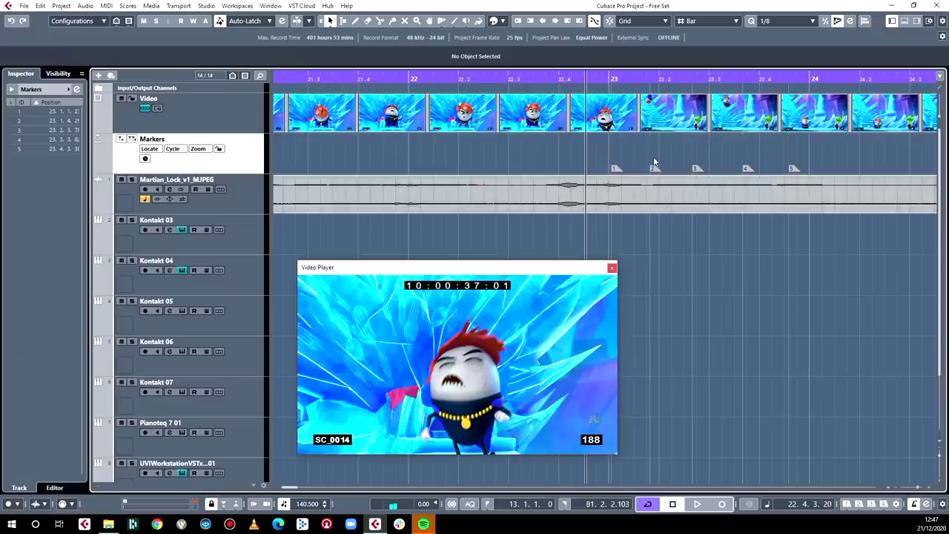
Move the video window lower, select the Kontakt 03 track and place the playhead in the ice cave's opening shot at 10:00:22:19.
left_click_drag(504, 266, 473, 327)
scroll(504, 148, "left", 6)
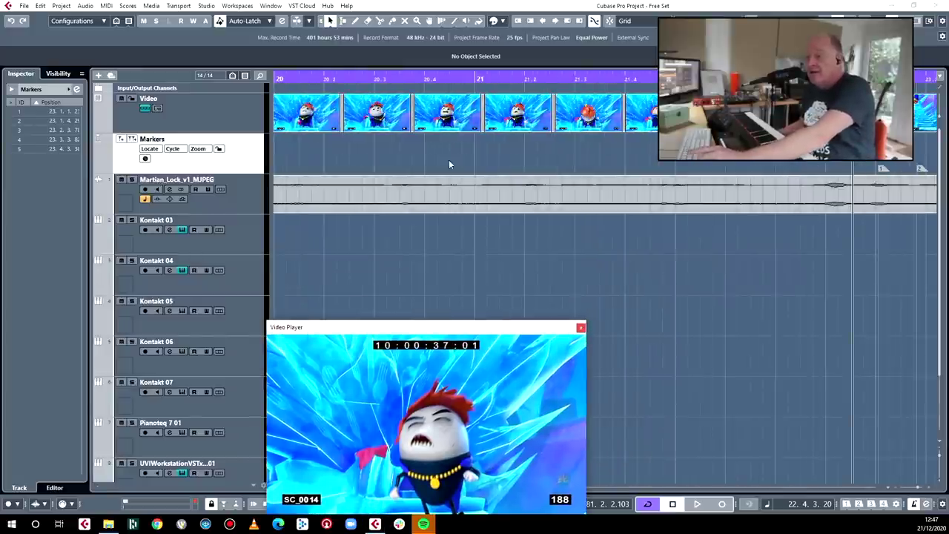
scroll(449, 156, "left", 10)
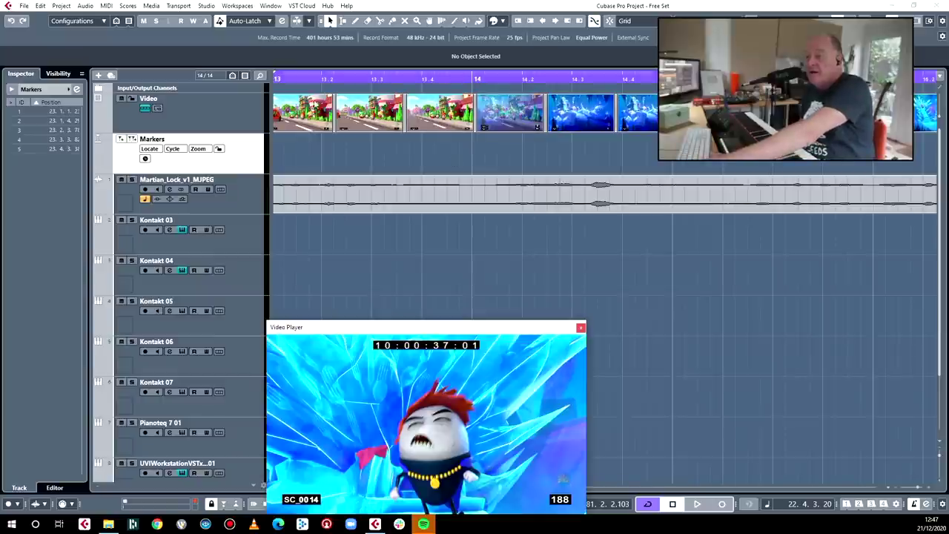
left_click_drag(471, 82, 474, 77)
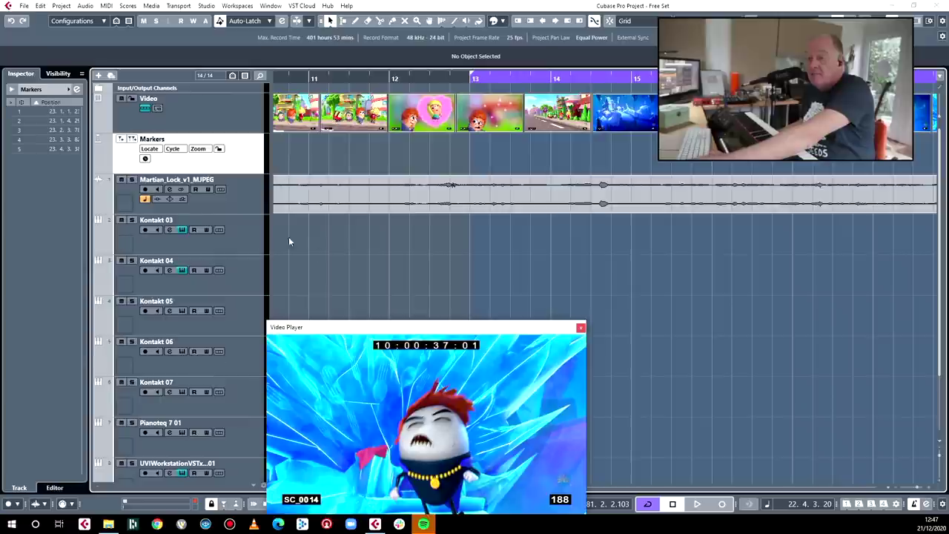
left_click(253, 234)
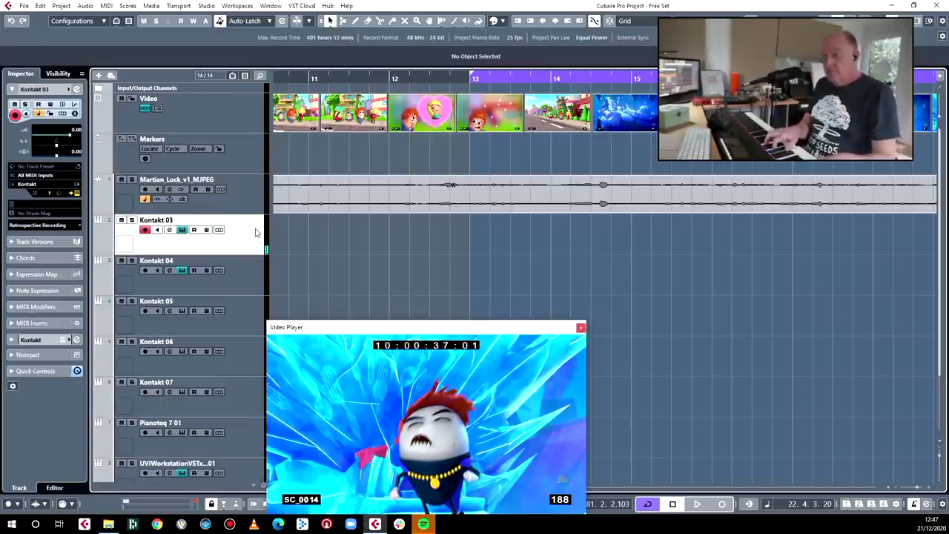
left_click(593, 77)
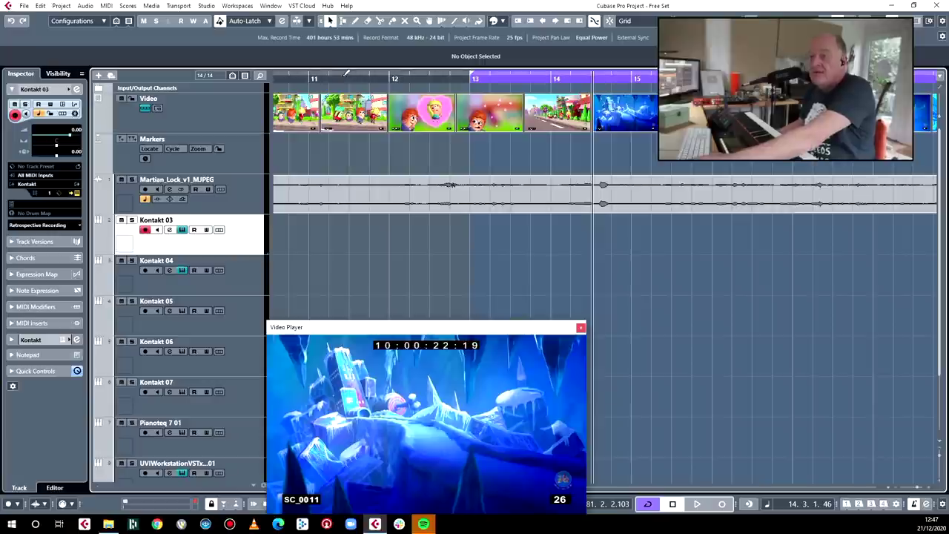
Add a signature track directly below the video track.
left_click(228, 118)
right_click(228, 119)
mouse_move(296, 123)
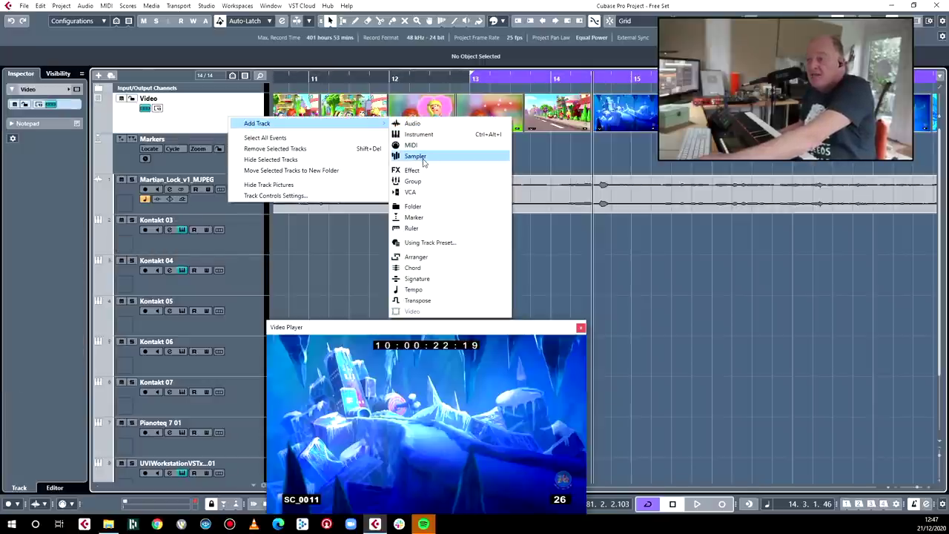
left_click(99, 75)
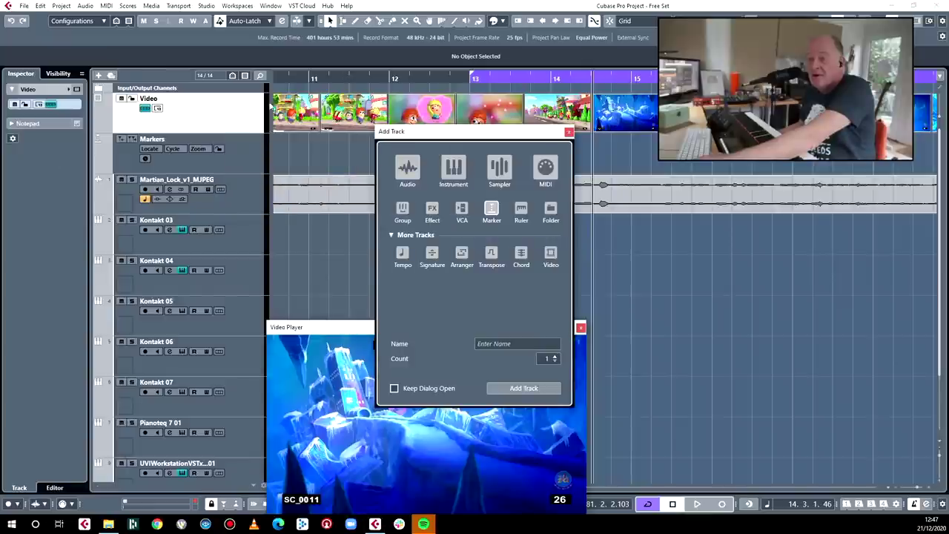
left_click(433, 256)
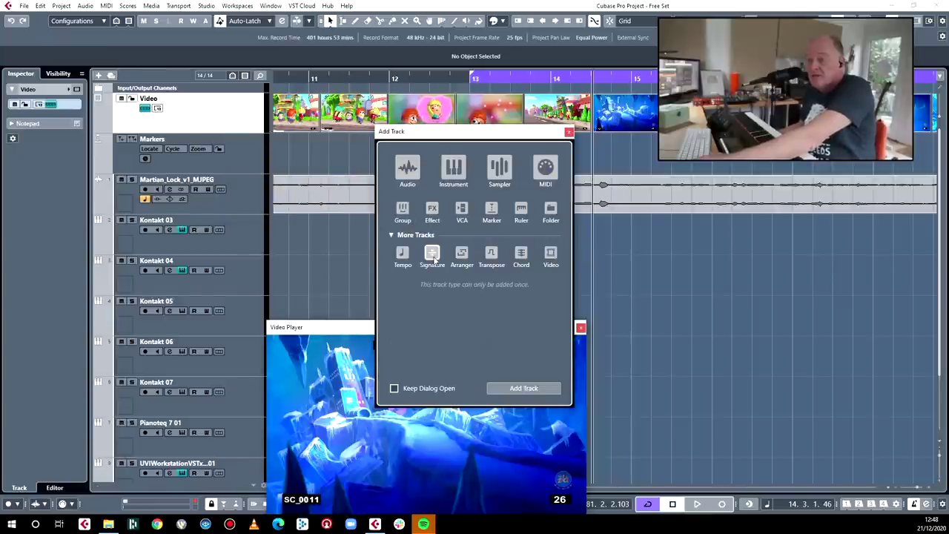
left_click(519, 388)
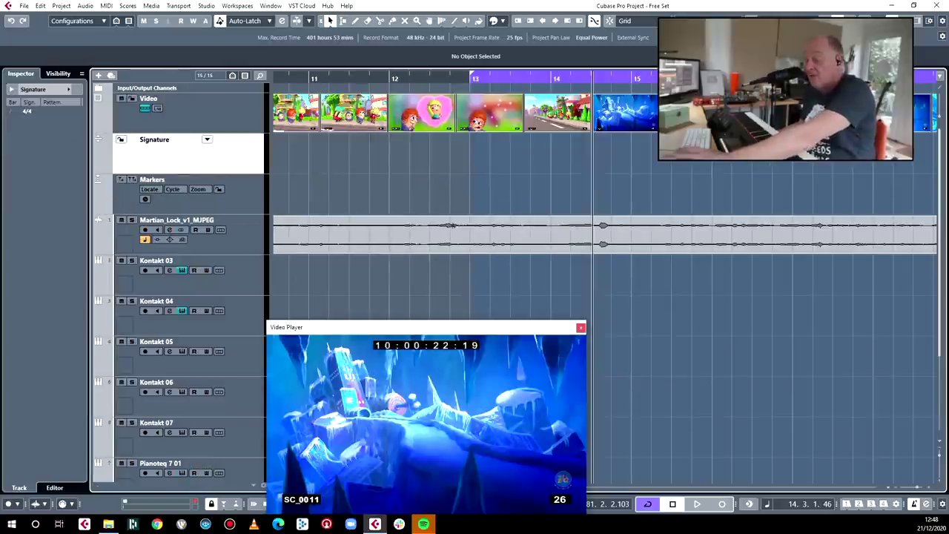
Insert a 2/4 time signature at bar 13 and return to 4/4 at bar 14 on the signature track.
key("8")
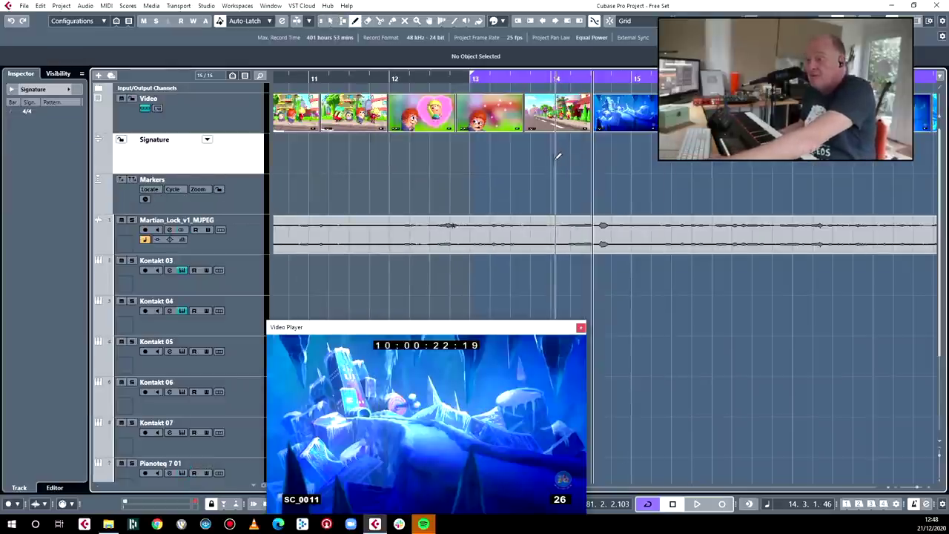
left_click(610, 21)
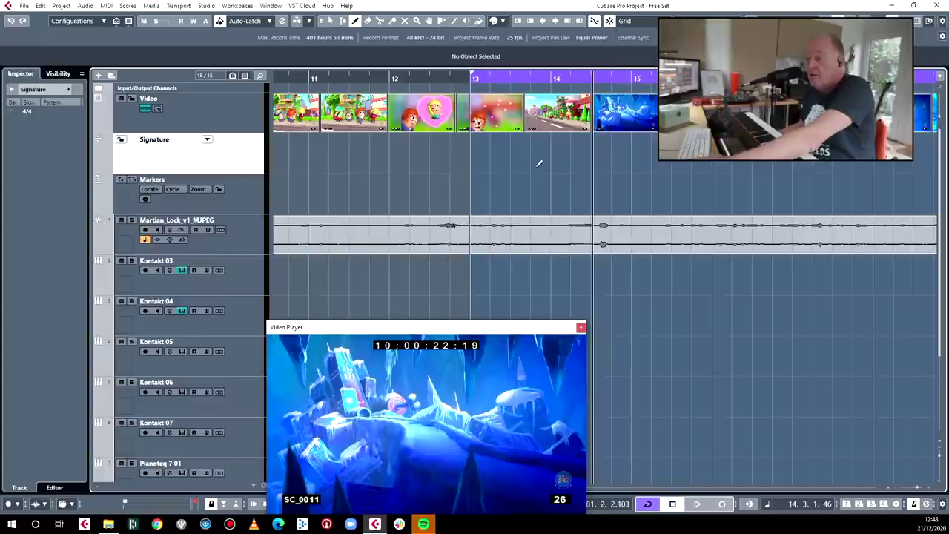
left_click(485, 149)
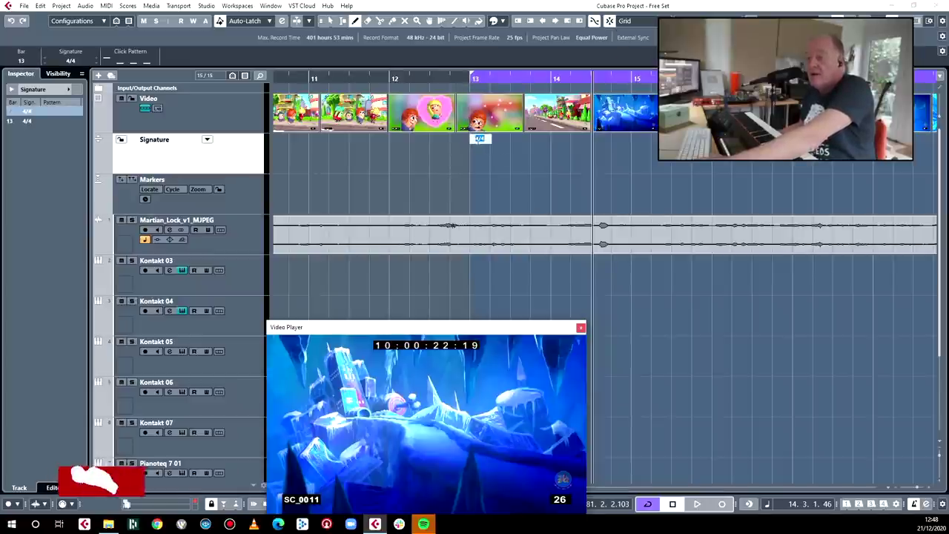
type("2/4")
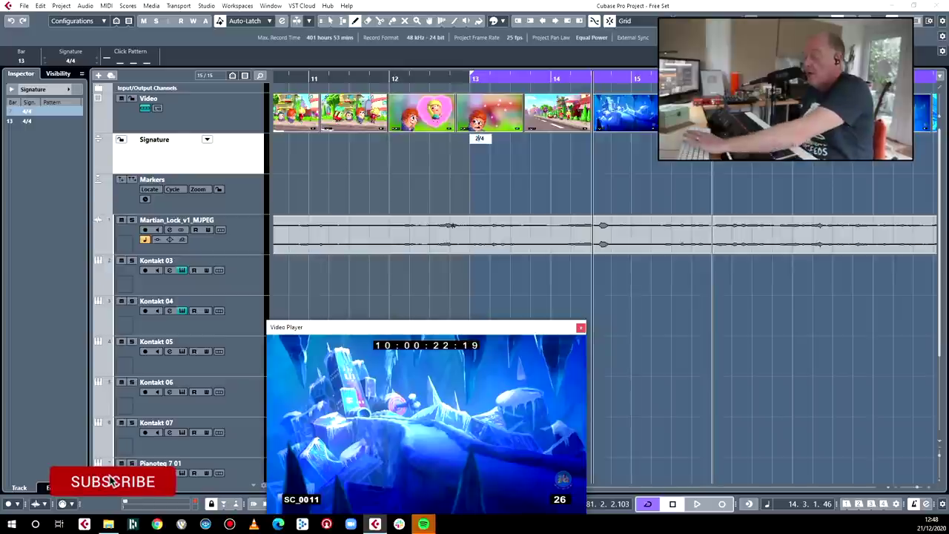
key("Return")
left_click(513, 148)
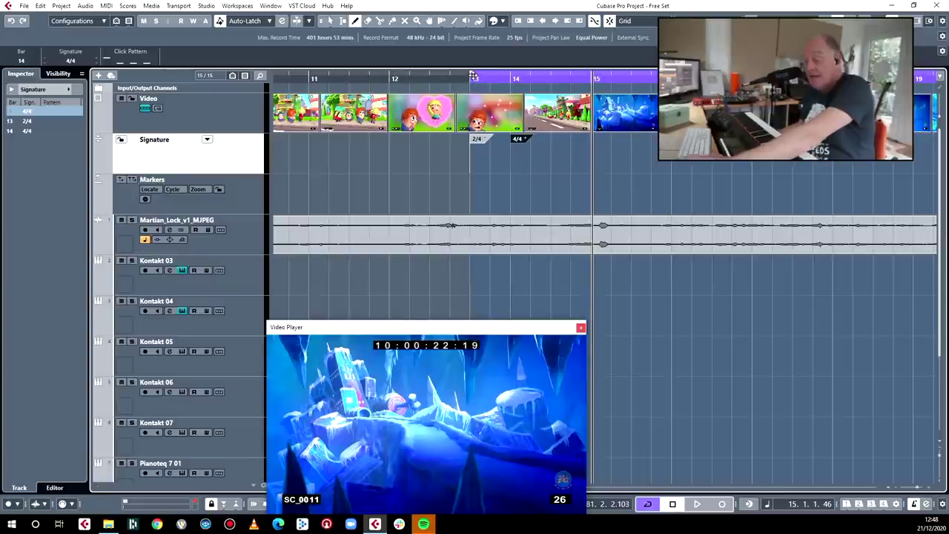
Place the playhead at bar 14 and record two passes of a MIDI performance on the Kontakt 03 track.
left_click(512, 77)
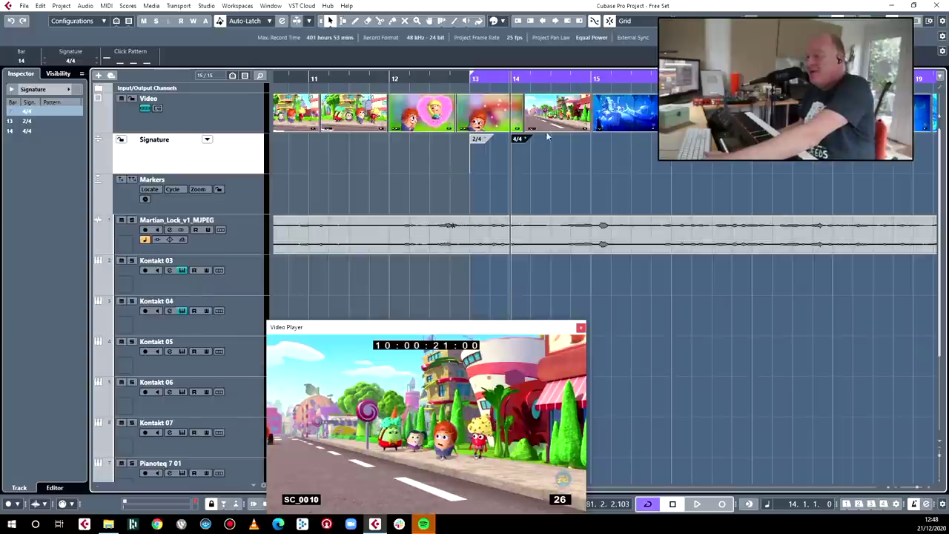
left_click(243, 279)
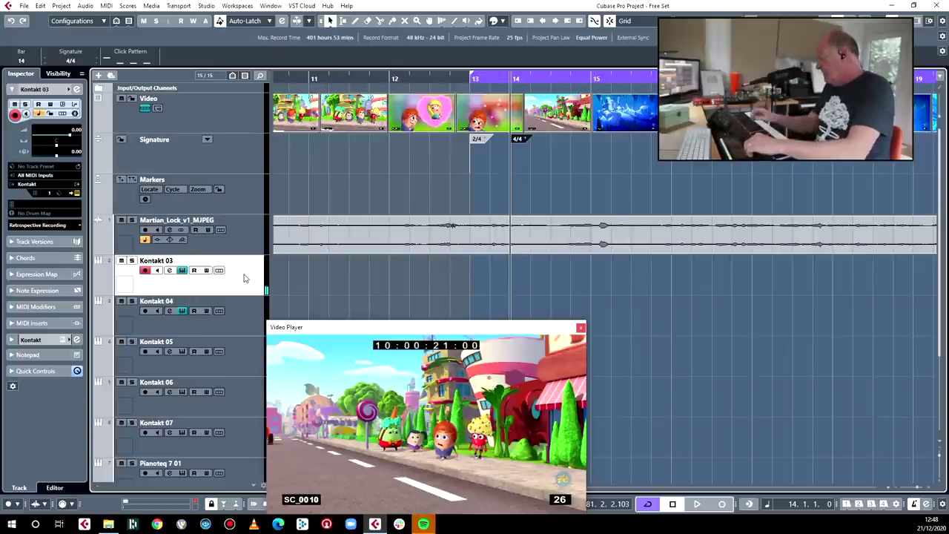
key("KP_Multiply")
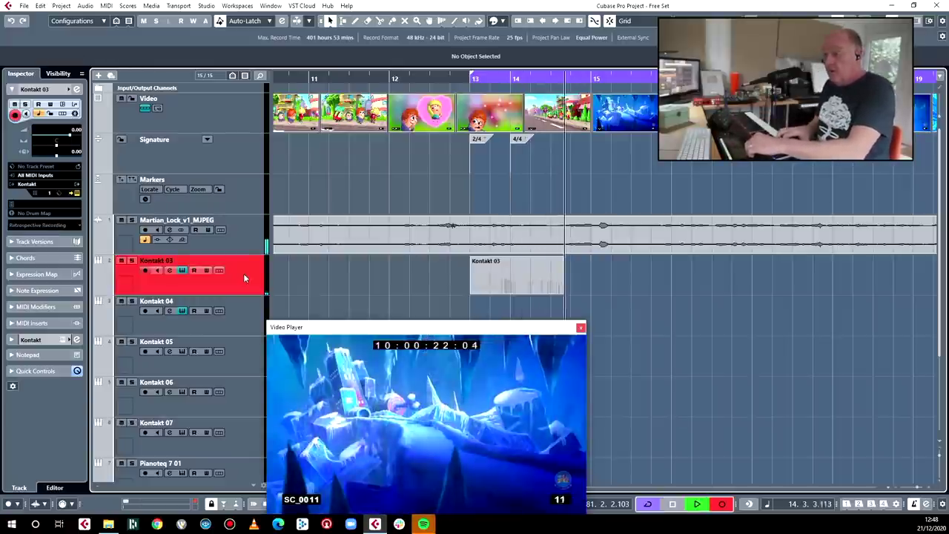
key("space")
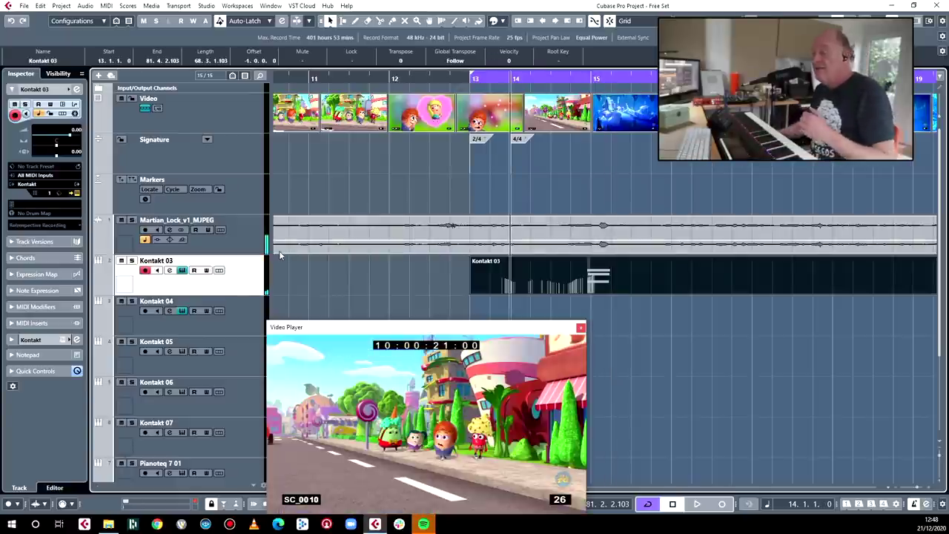
key("KP_Multiply")
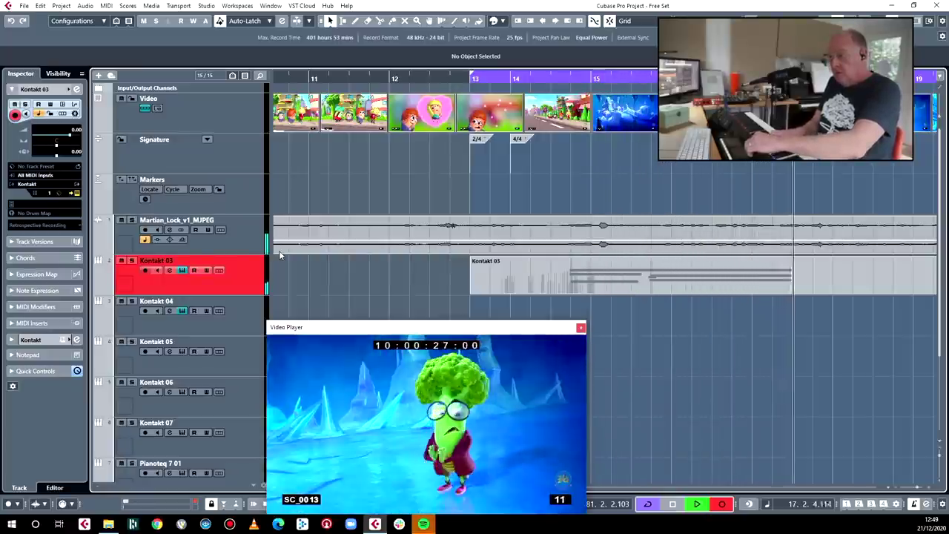
key("space")
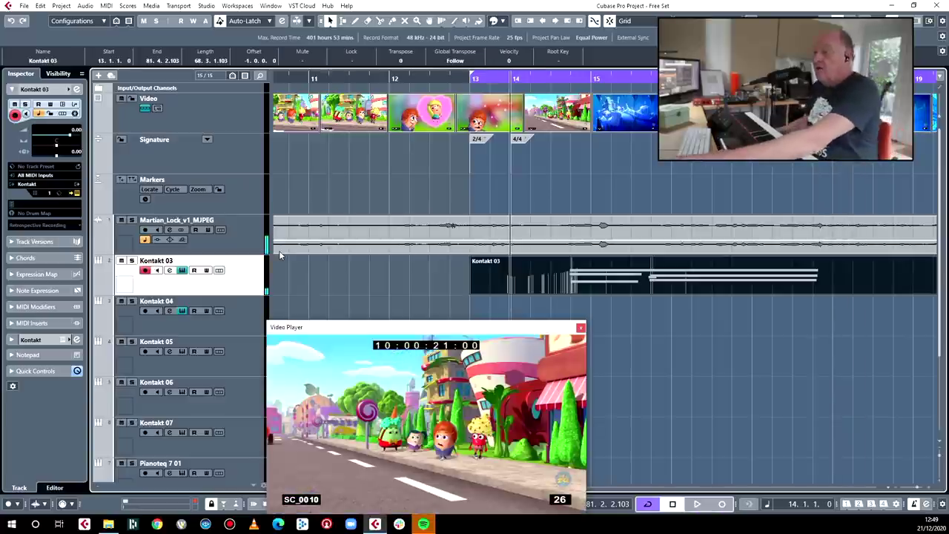
Rename the Kontakt 04 track as pizz.
left_click(253, 309)
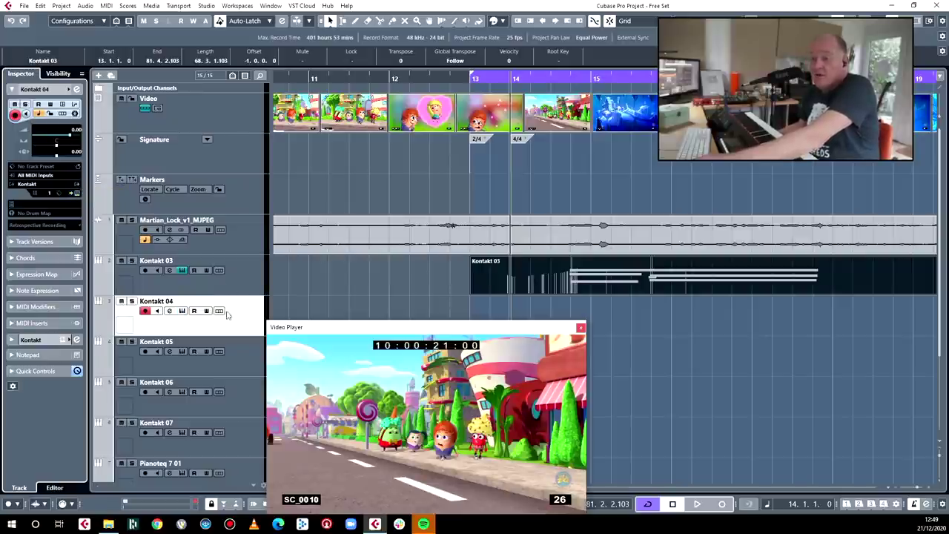
double_click(155, 301)
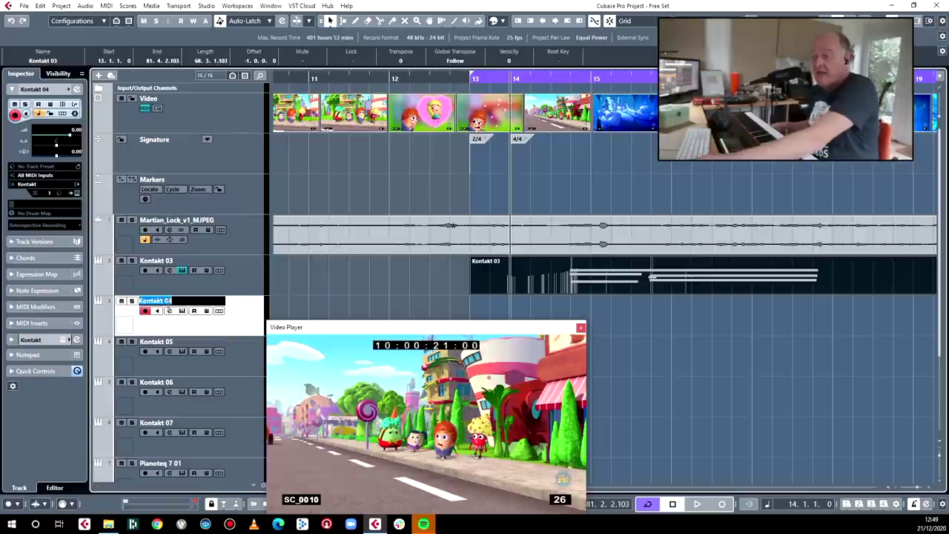
type("pizz")
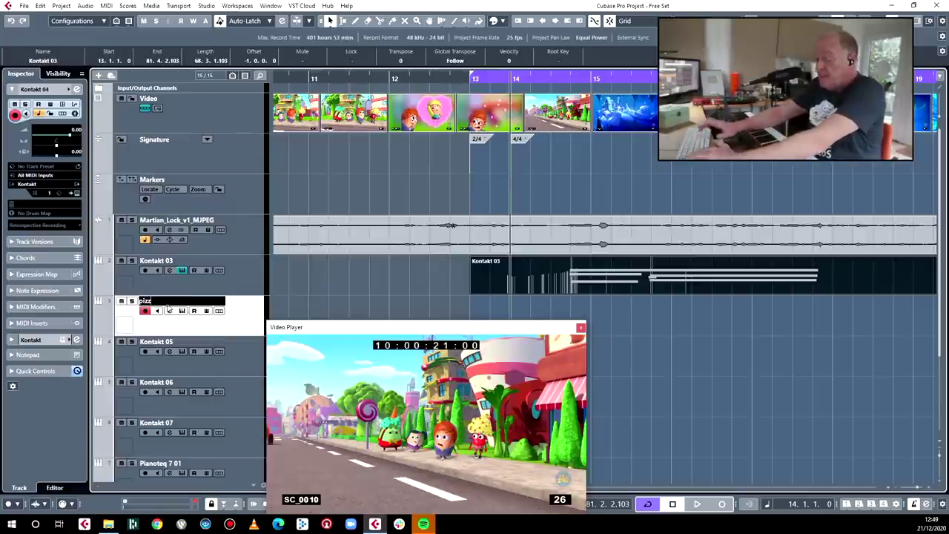
key("Return")
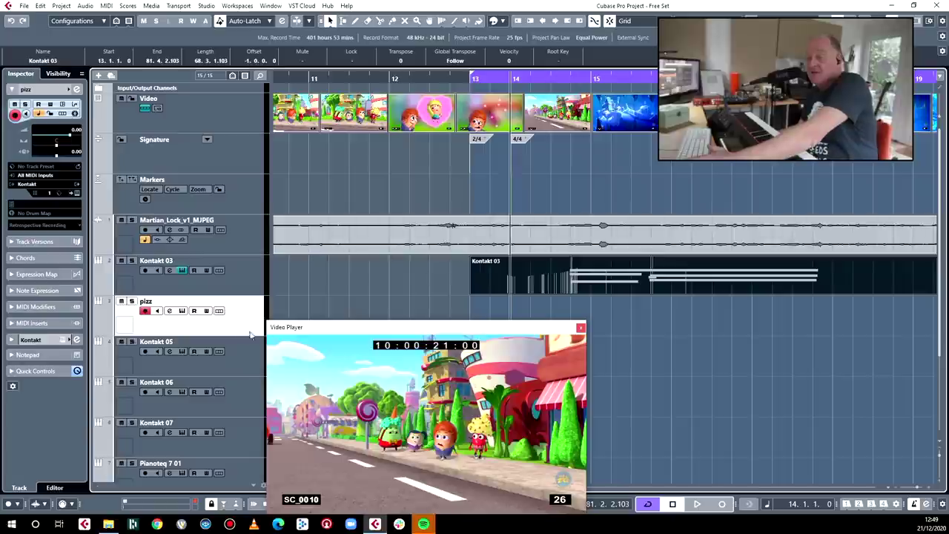
Open the Kontakt instrument of the Kontakt 05 track and search its libraries for brass.
left_click(242, 362)
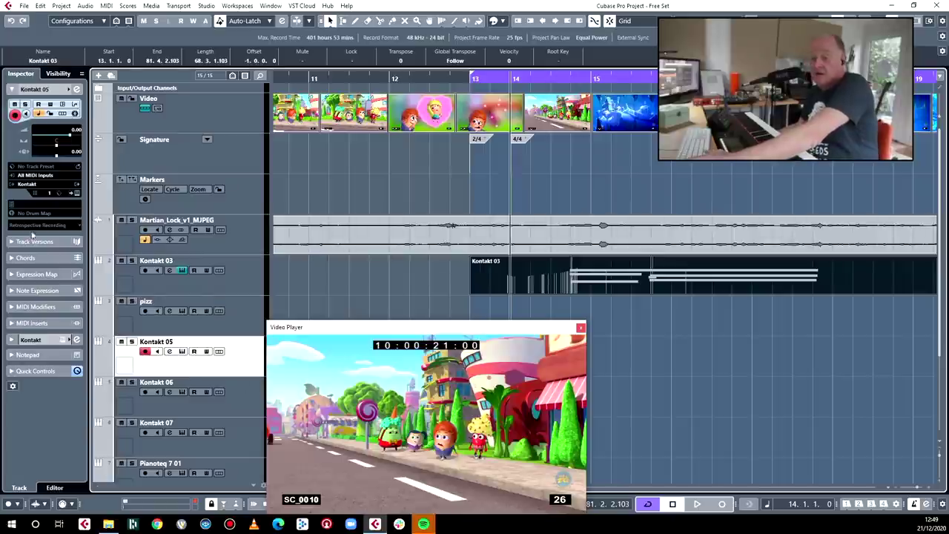
left_click(75, 197)
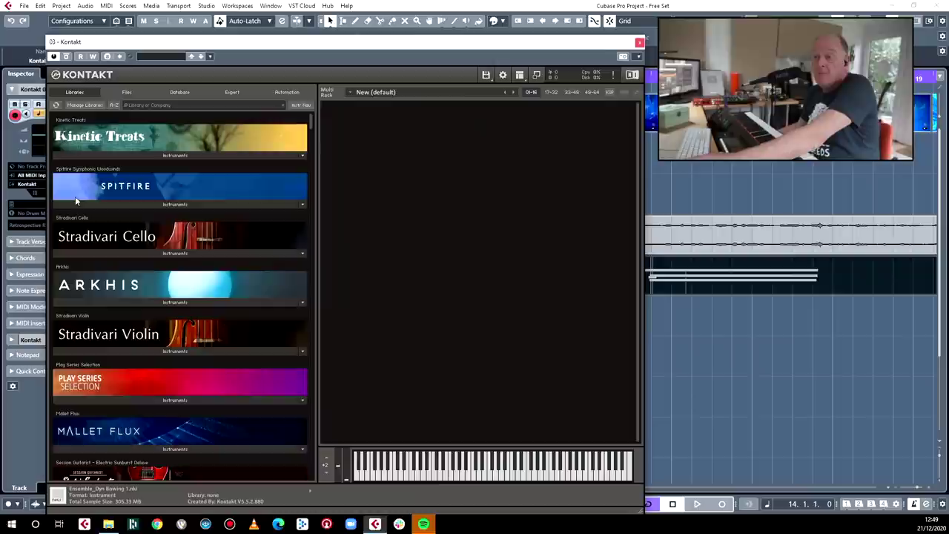
left_click(132, 105)
type("brass")
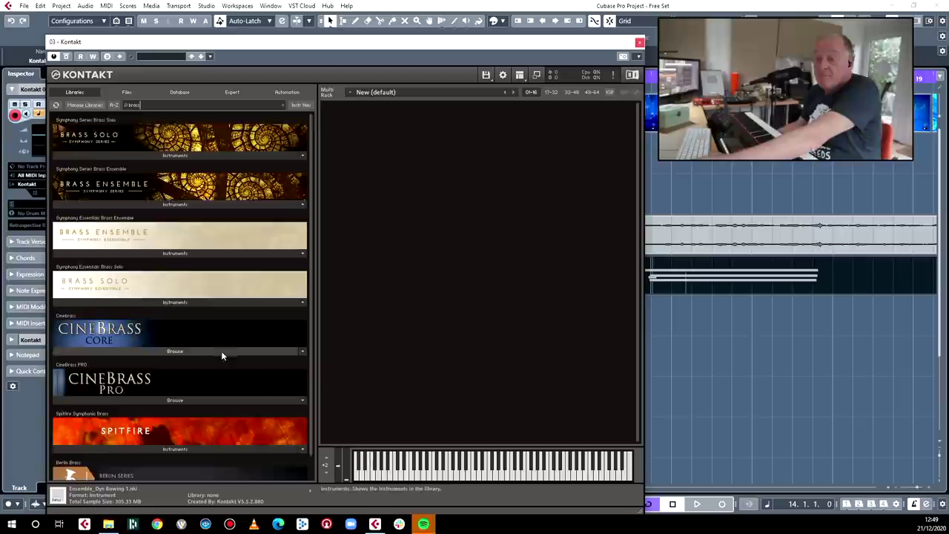
Load 13. Trombone Ensemble Multi from the Multi Articulations folder of the Berlin Brass library.
scroll(200, 370, "down", 1)
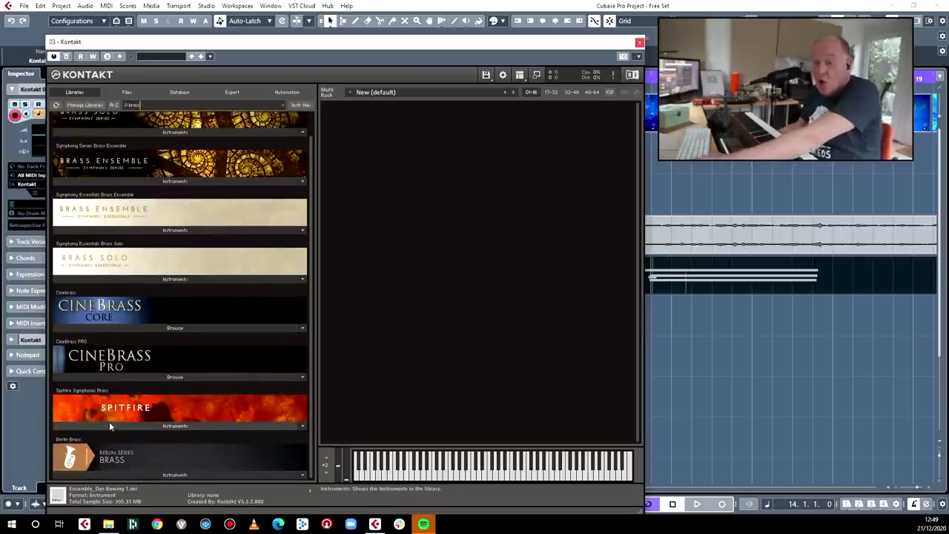
left_click(119, 475)
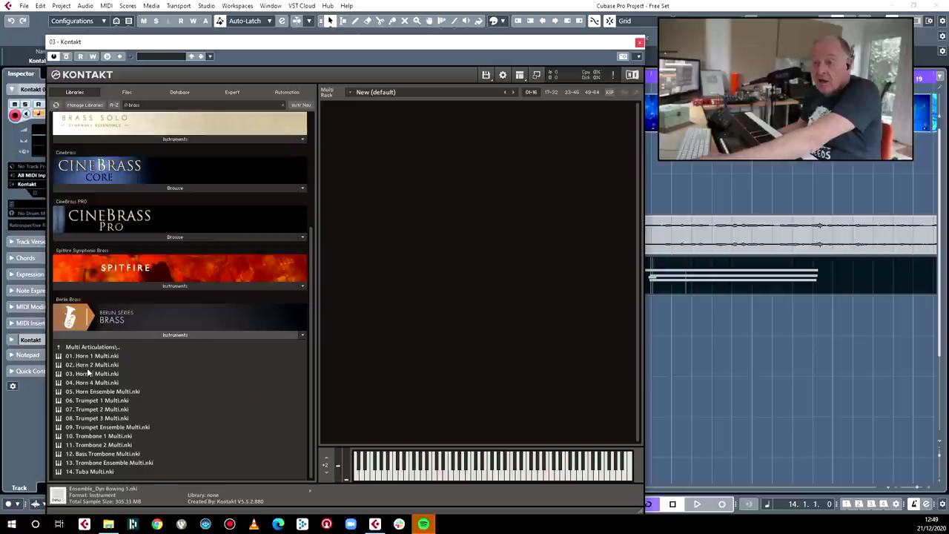
left_click(74, 347)
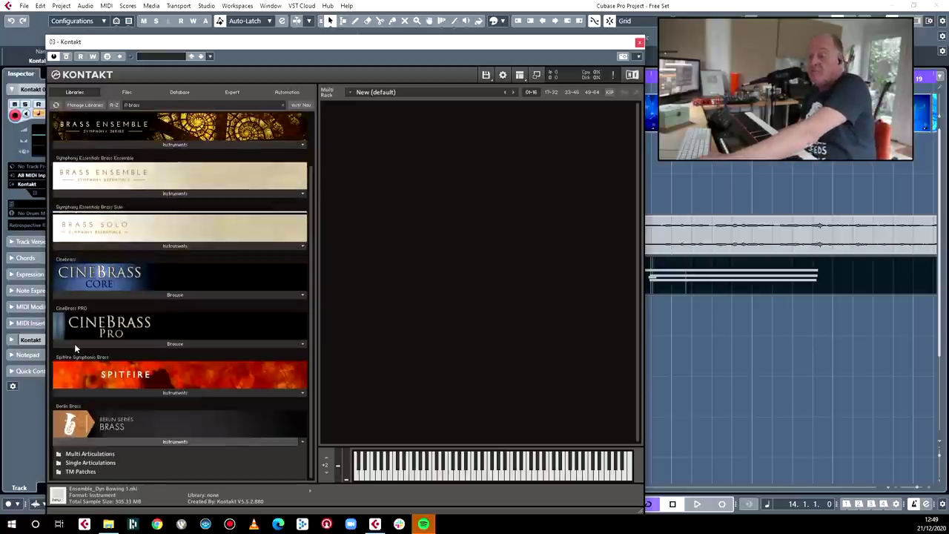
left_click(88, 454)
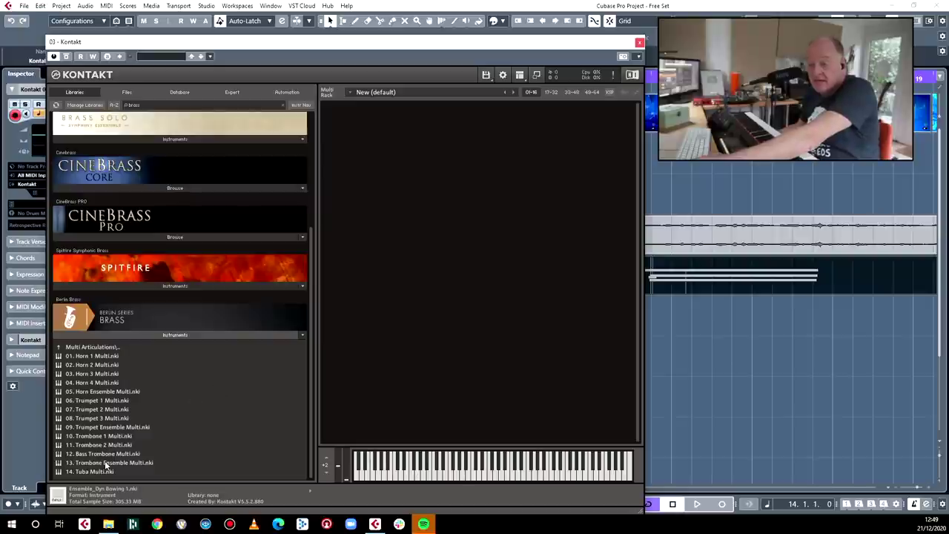
double_click(106, 465)
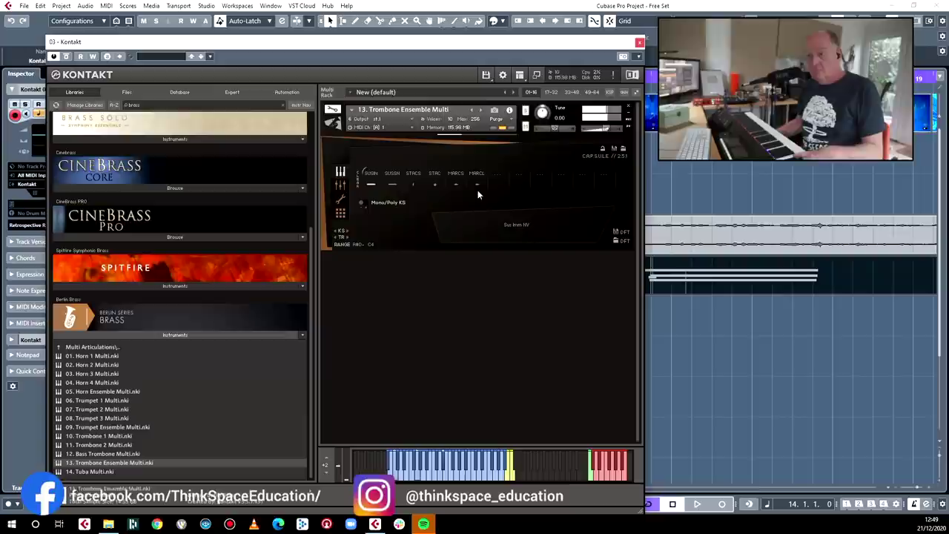
Switch the trombone ensemble to the Sus Soft NV articulation and close the instrument window.
left_click(406, 181)
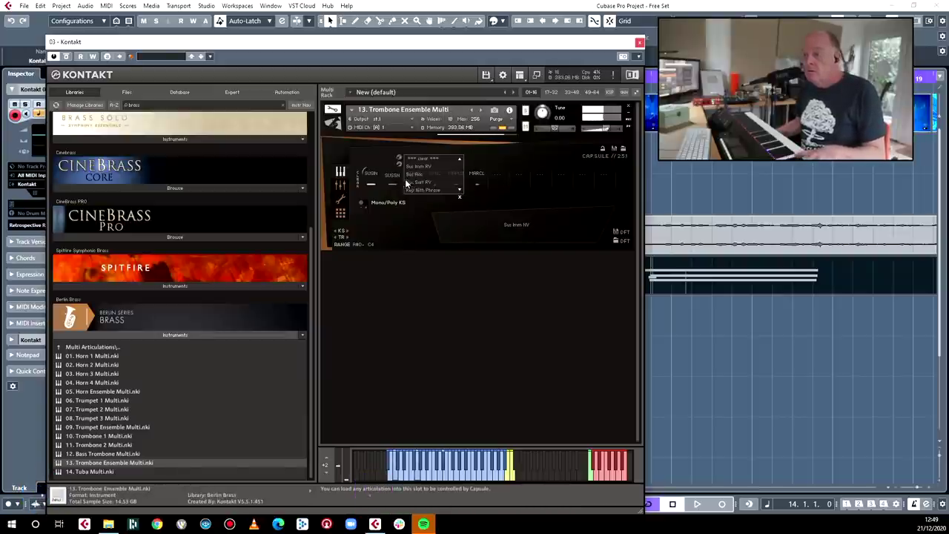
left_click(408, 181)
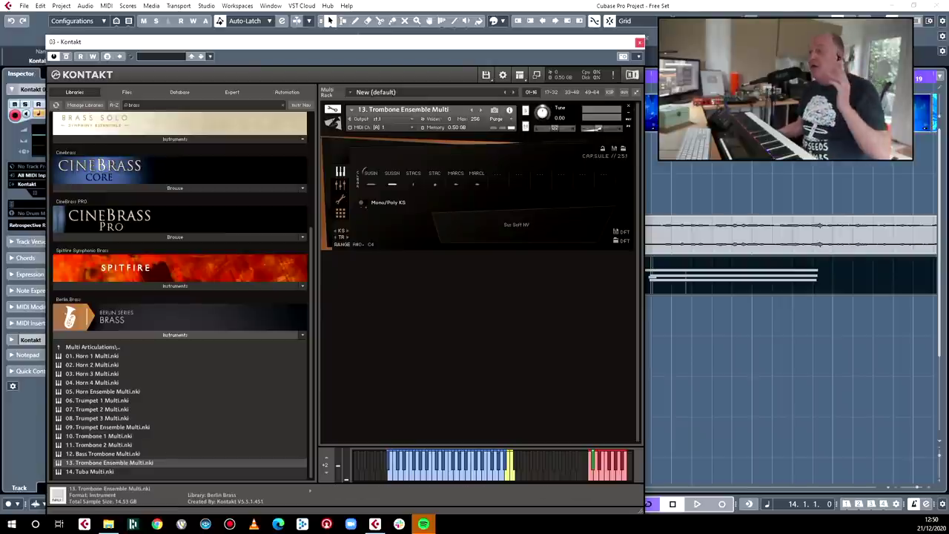
left_click(639, 43)
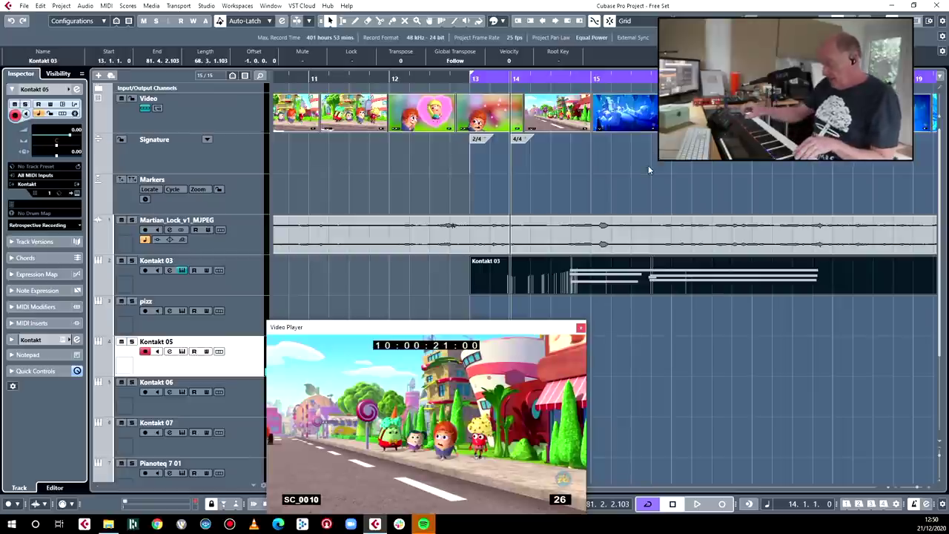
Record a trombone MIDI part from bar 13 on the Kontakt 05 track and move the video window clear of it.
key("KP_Multiply")
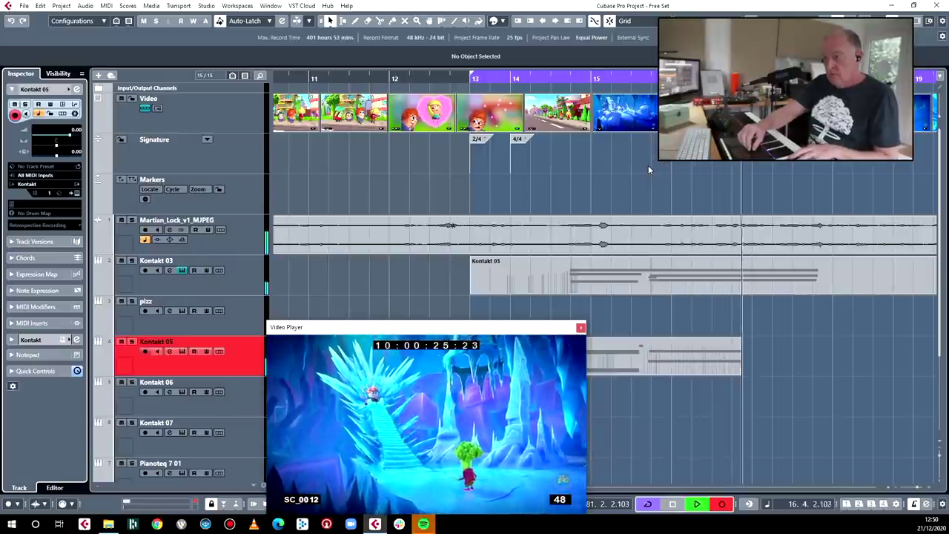
key("space")
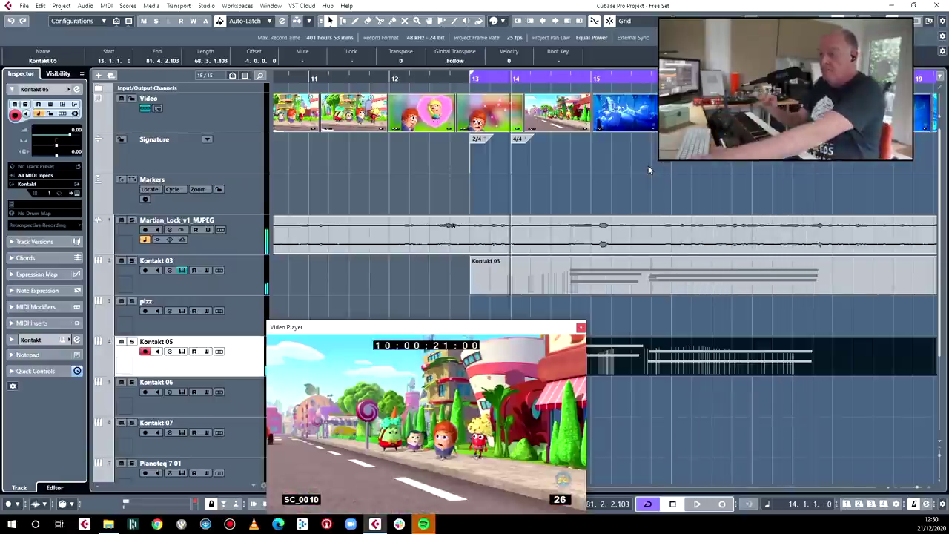
left_click_drag(359, 329, 820, 147)
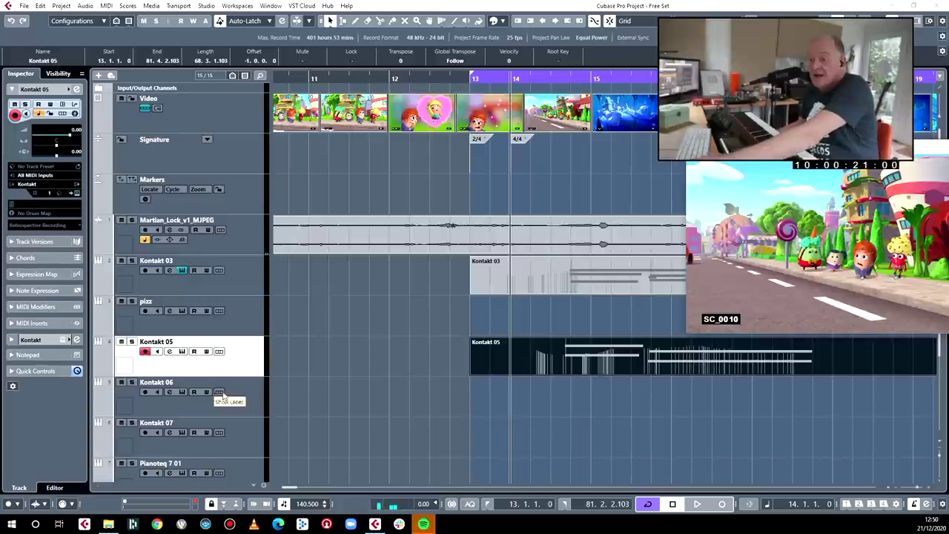
Rename the Kontakt 05 track as trb.
double_click(152, 342)
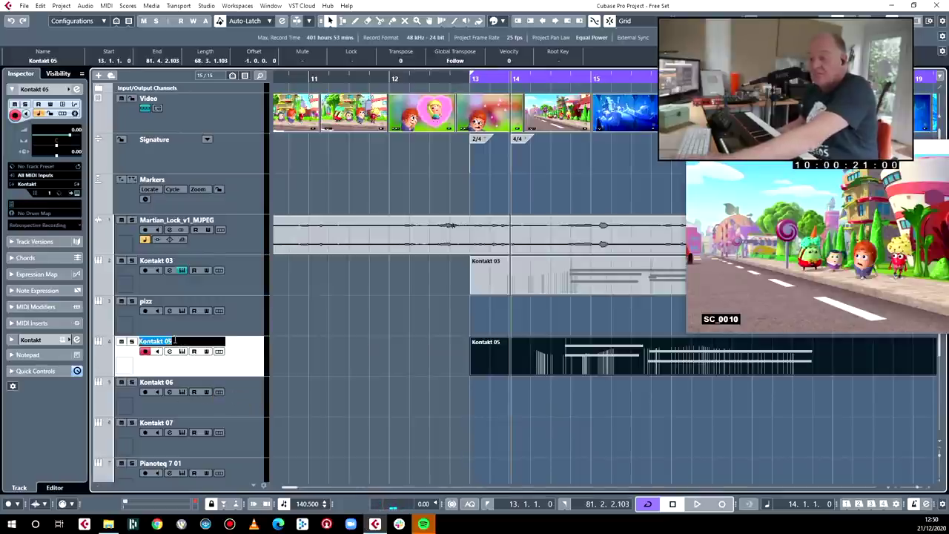
type("trb")
key("Return")
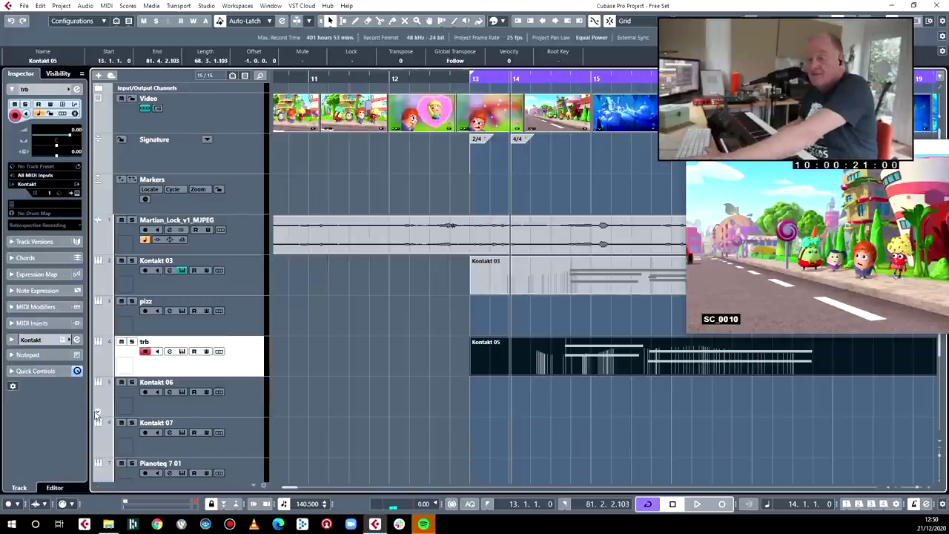
Select the UVIWorkstationVSTx64 01 track and place its instrument window over the arrangement.
scroll(227, 422, "down", 3)
left_click(237, 385)
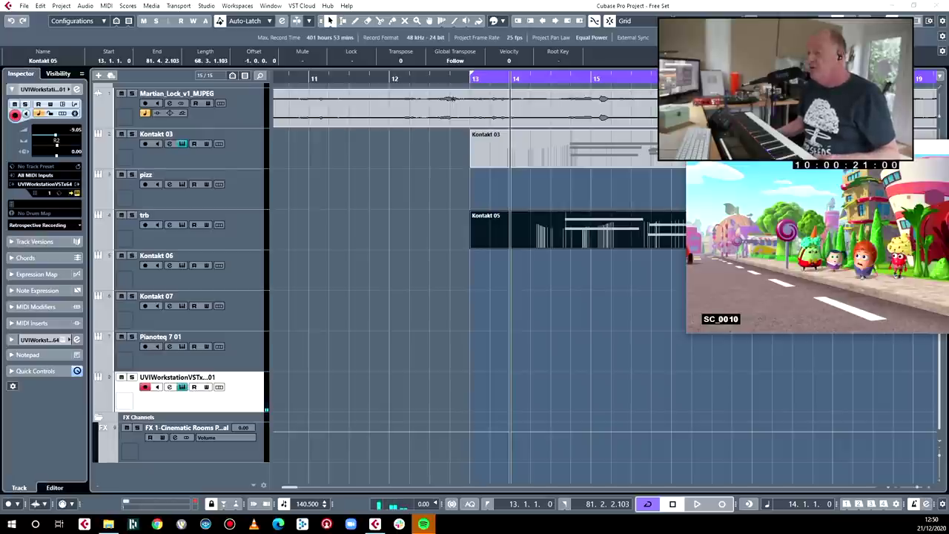
left_click_drag(697, 146, 376, 111)
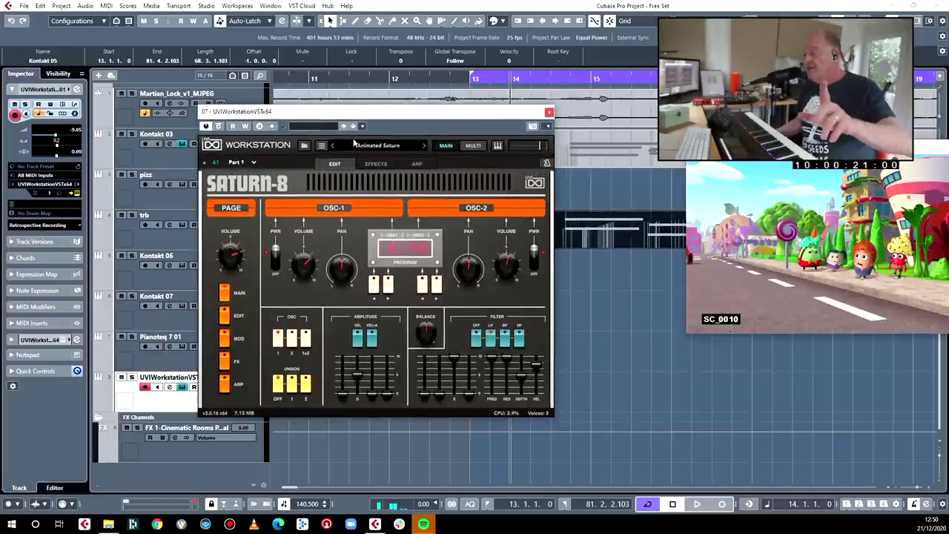
left_click_drag(380, 117, 335, 129)
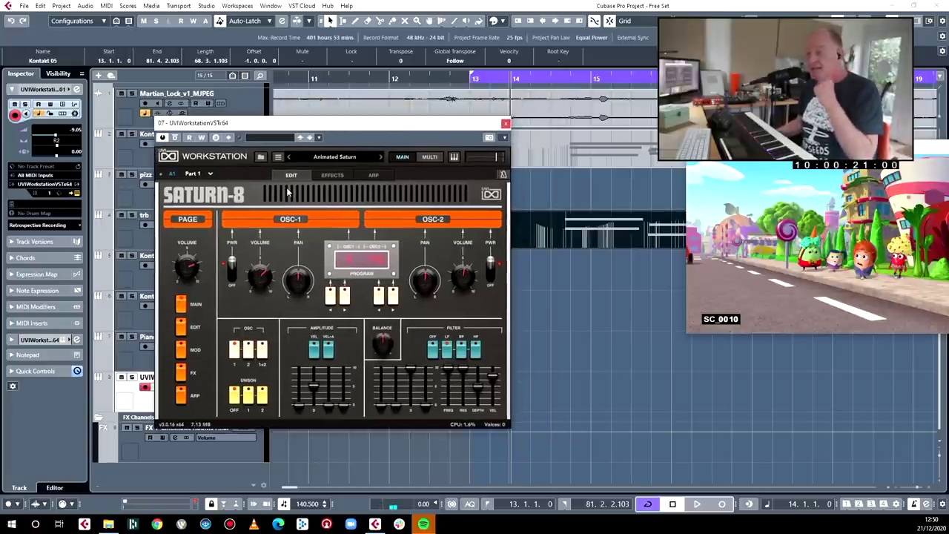
Load the Dual Unison preset from the Saturn-8 Brass category and close the instrument window.
left_click(335, 158)
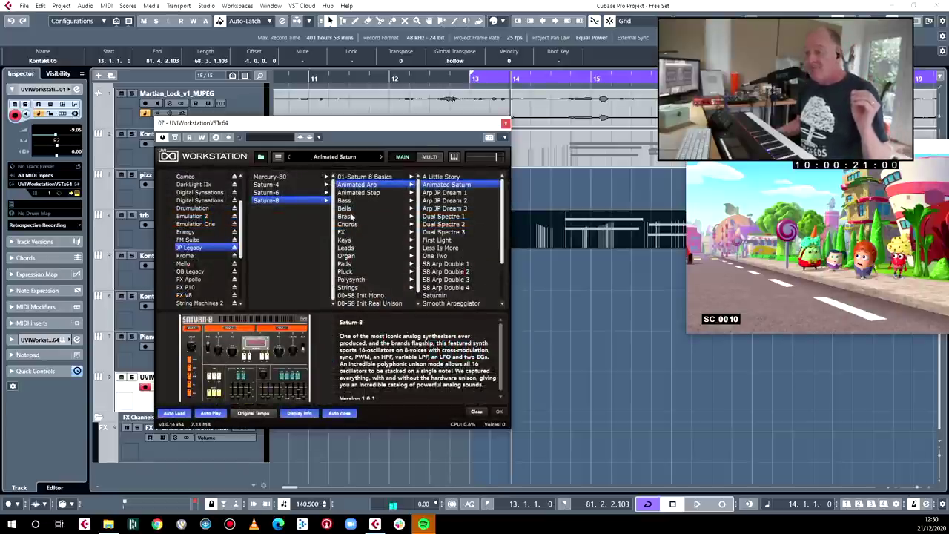
left_click(350, 218)
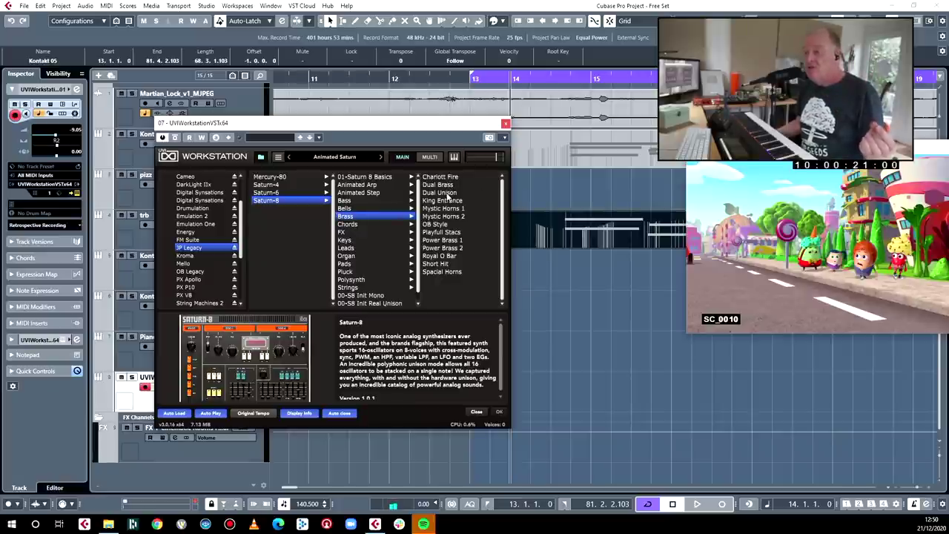
left_click(445, 192)
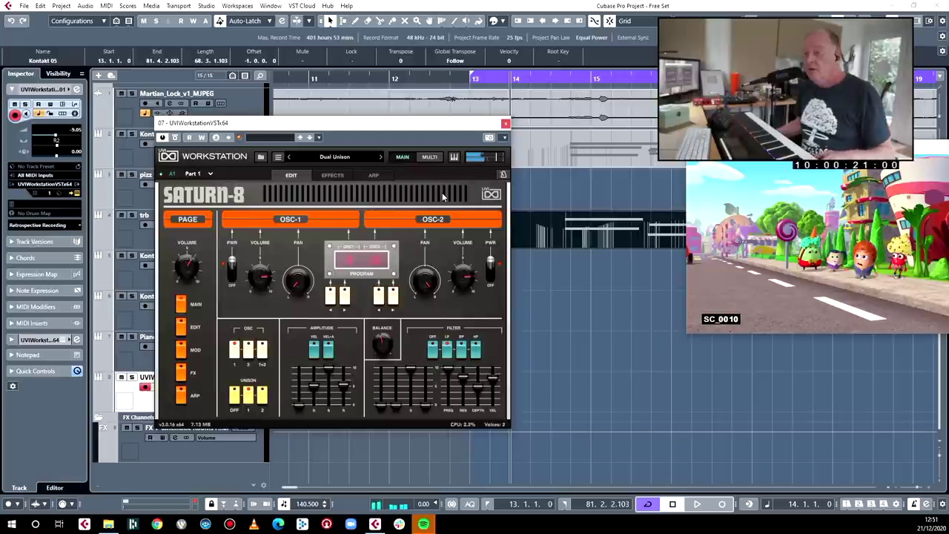
left_click(505, 123)
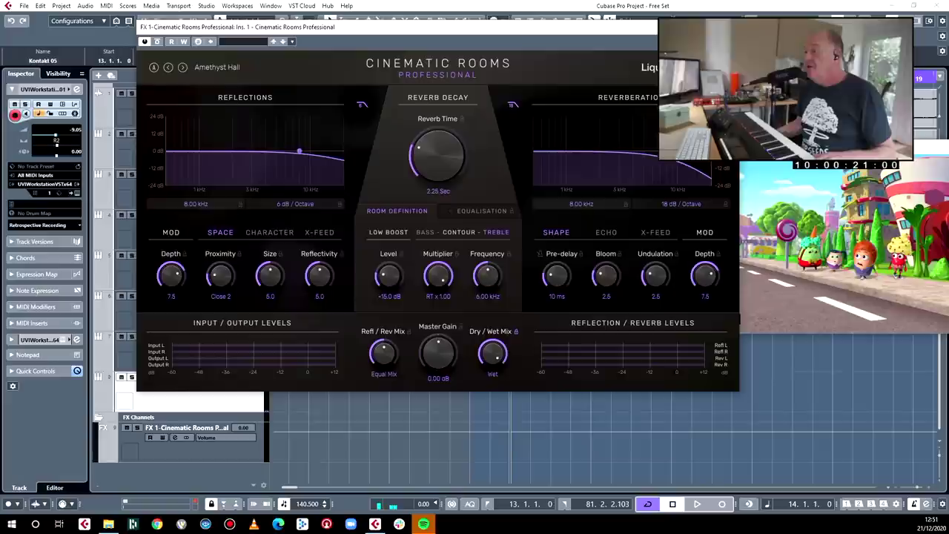
Show the mixer's sends in the lower zone and add an FX 1-Cinematic Rooms Professional send to the UVIWorkstation channel.
key("ctrl+e")
left_click_drag(321, 35, 940, 385)
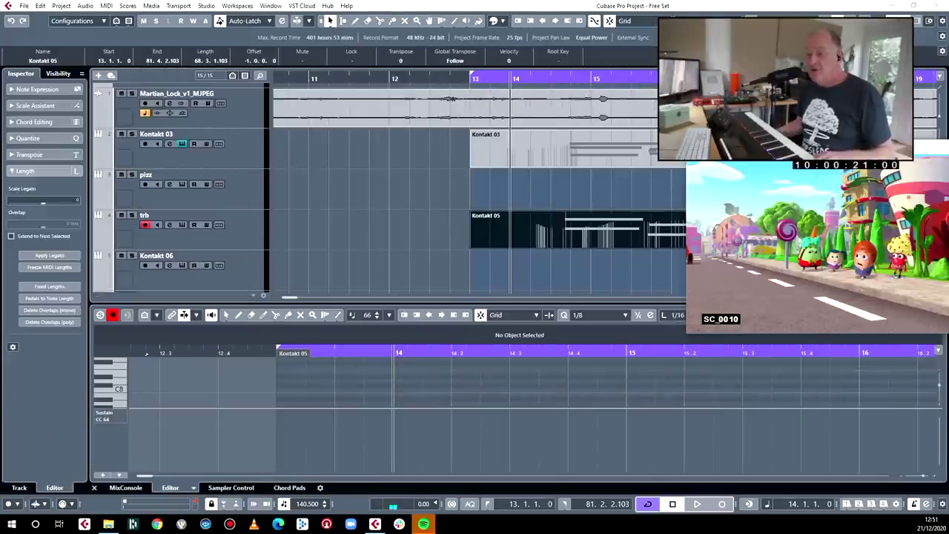
left_click(125, 488)
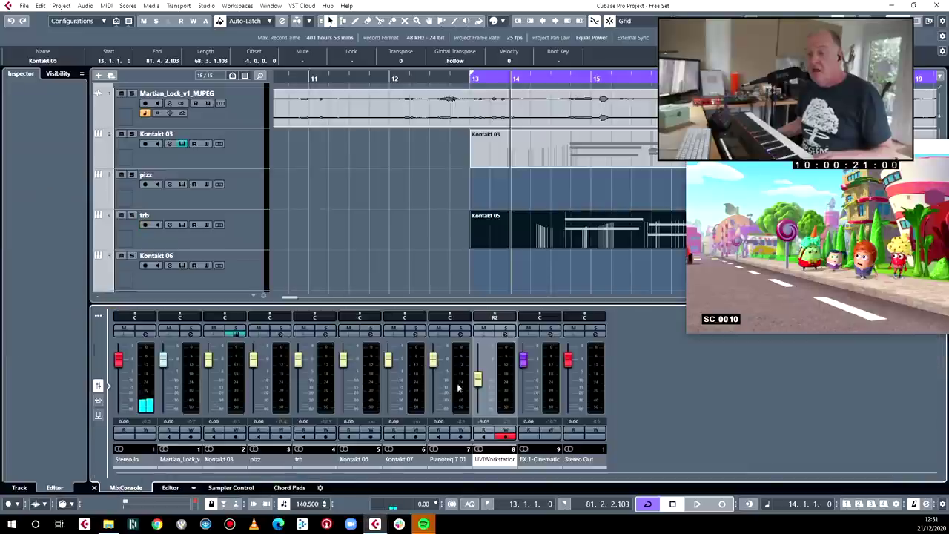
left_click(99, 400)
left_click(99, 415)
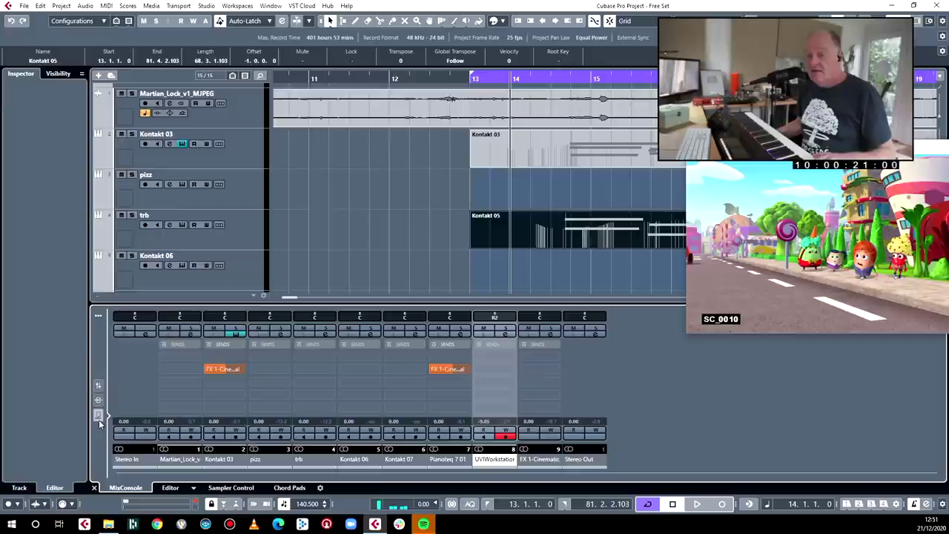
left_click(509, 371)
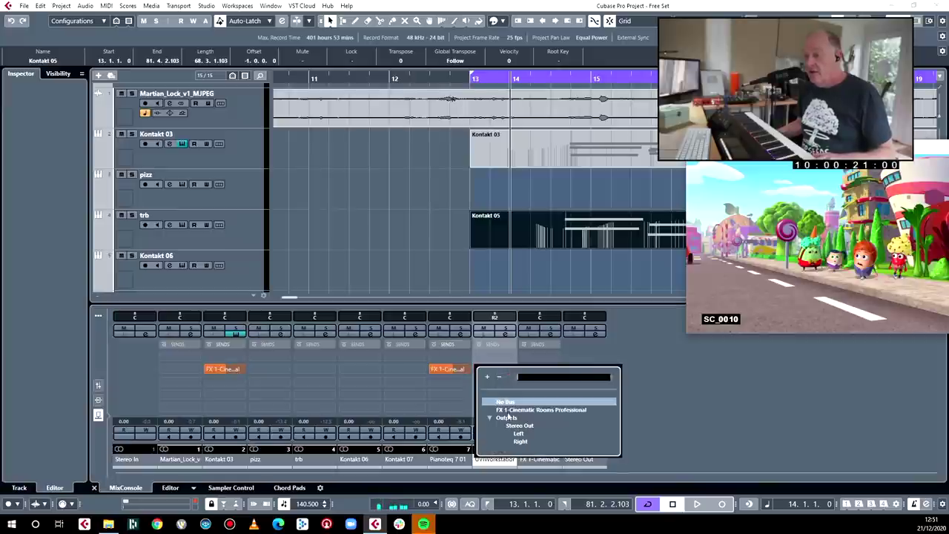
left_click(510, 409)
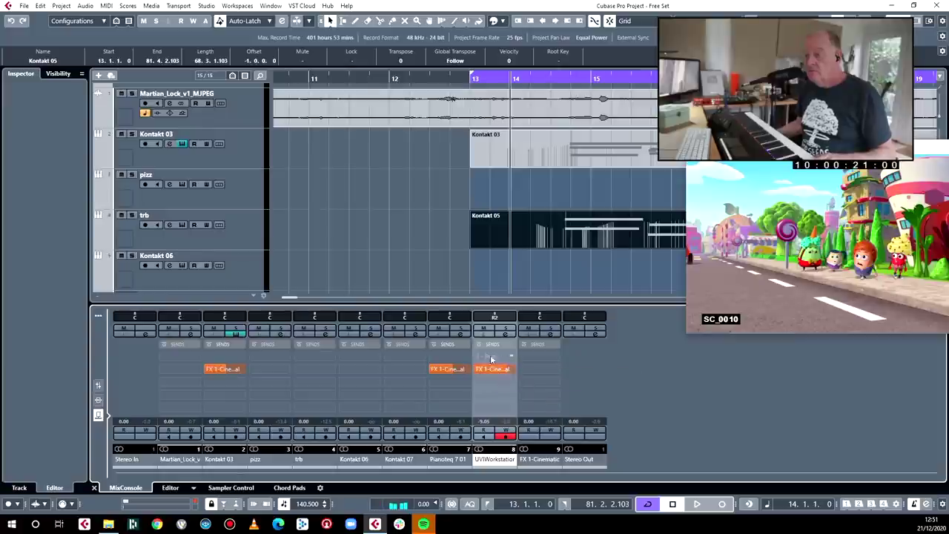
Raise the Cinematic Rooms reverb time to about 7.34 sec and close the plug-in window.
left_click(550, 333)
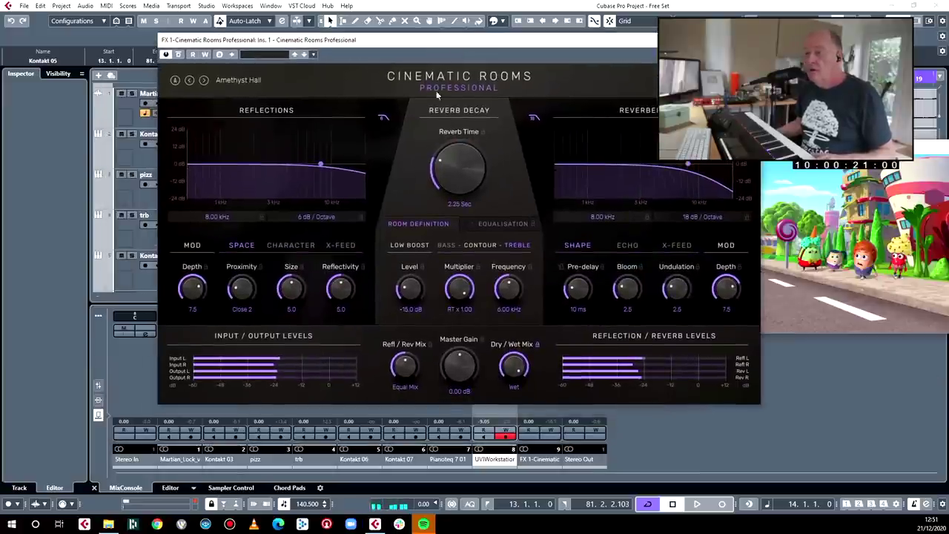
left_click_drag(456, 165, 455, 142)
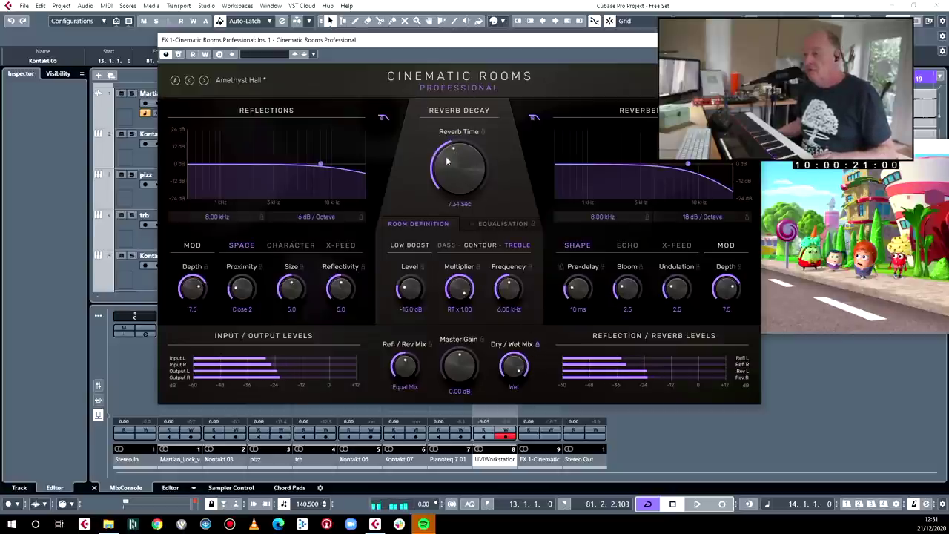
left_click(750, 40)
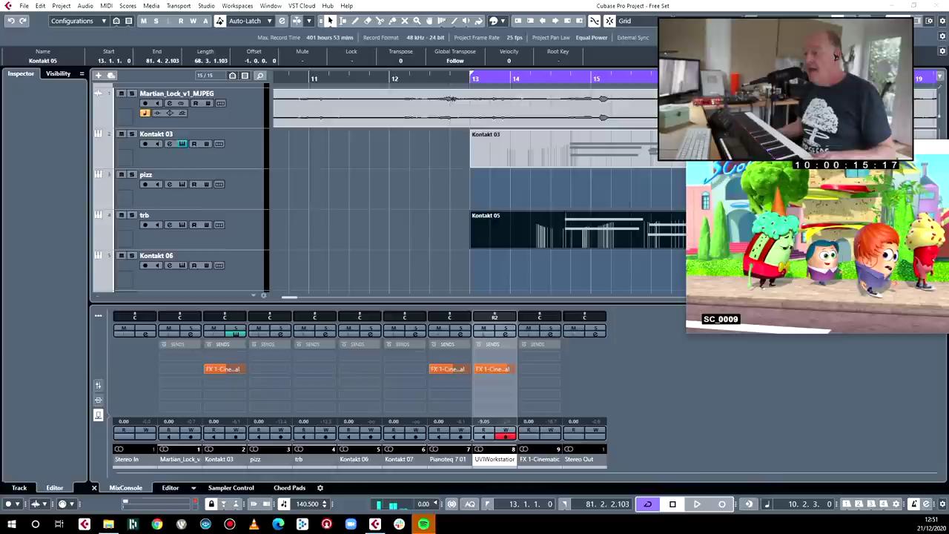
Move the video window clear of the recorded parts and record a synth brass take from bar 13 on the UVIWorkstation track.
left_click_drag(830, 146, 115, 283)
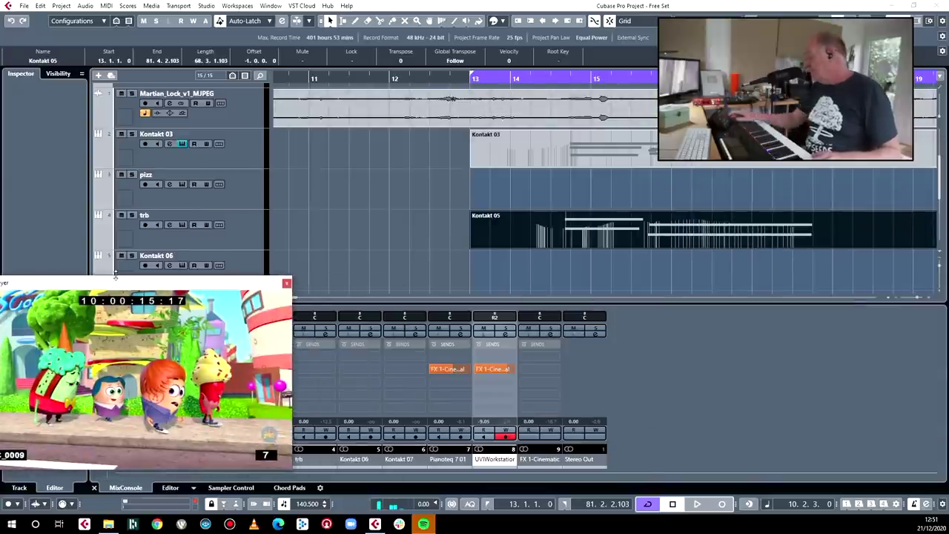
key("KP_Multiply")
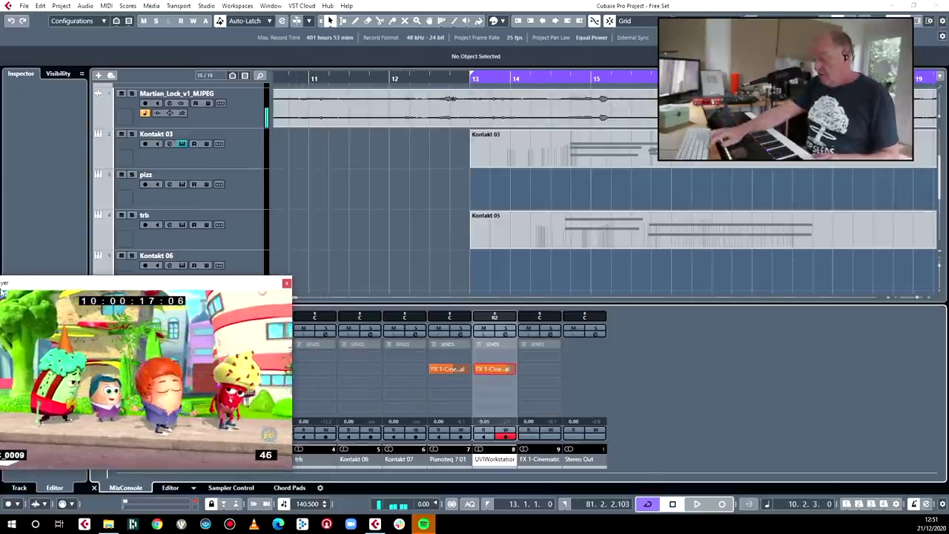
key("space")
key("KP_Multiply")
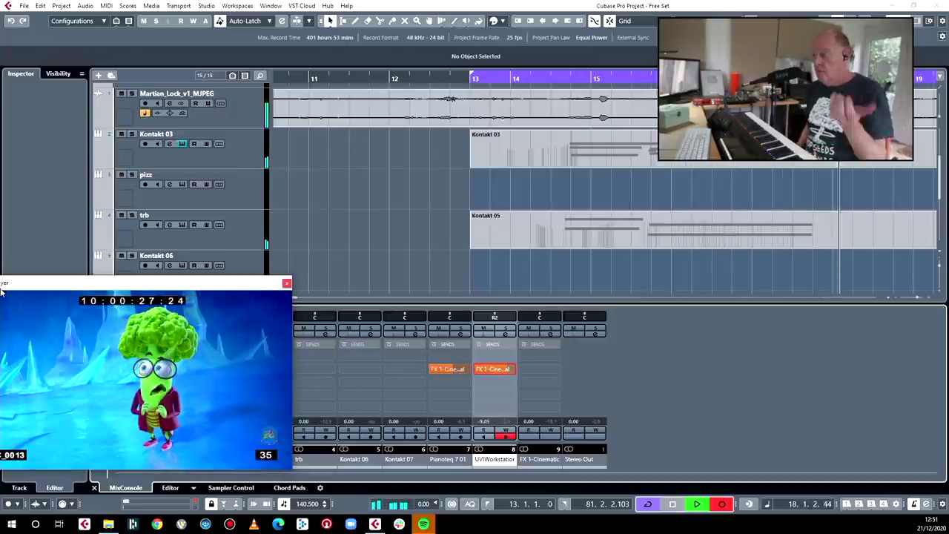
key("space")
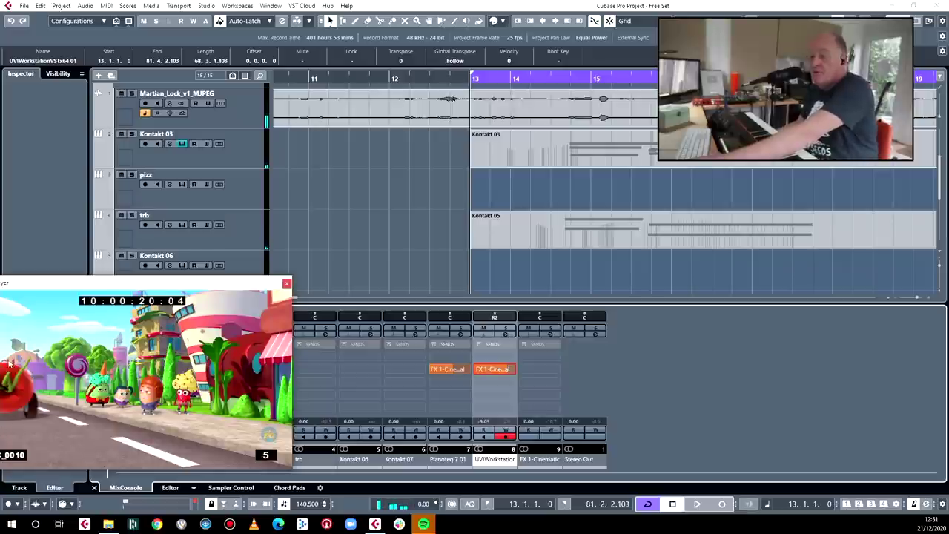
Move the video window clear of the track list and record a take from bar 13 on the pizz track.
left_click_drag(112, 290, 415, 241)
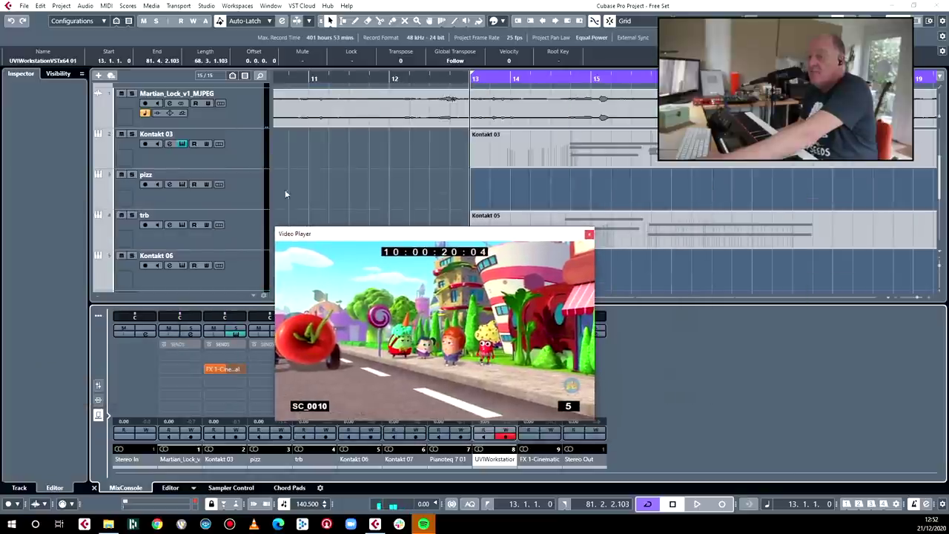
left_click(227, 200)
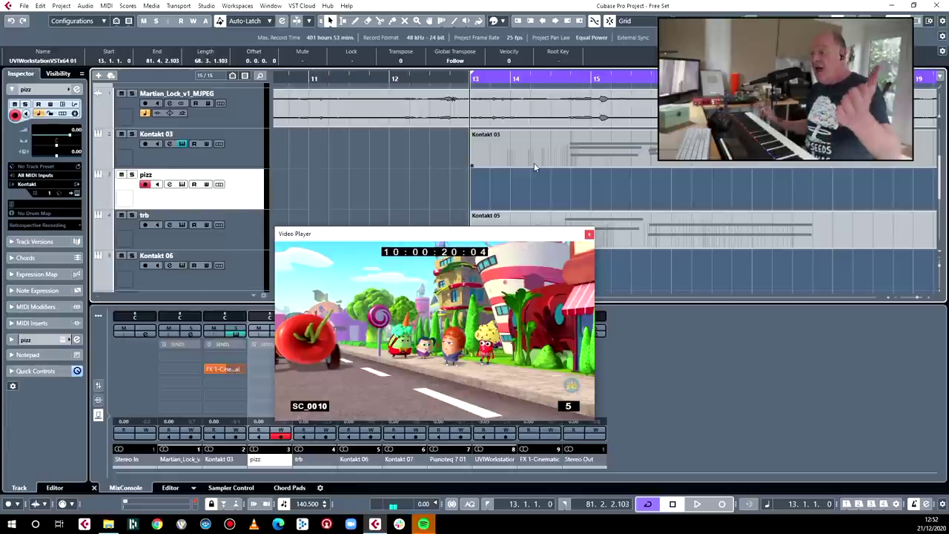
key("KP_Multiply")
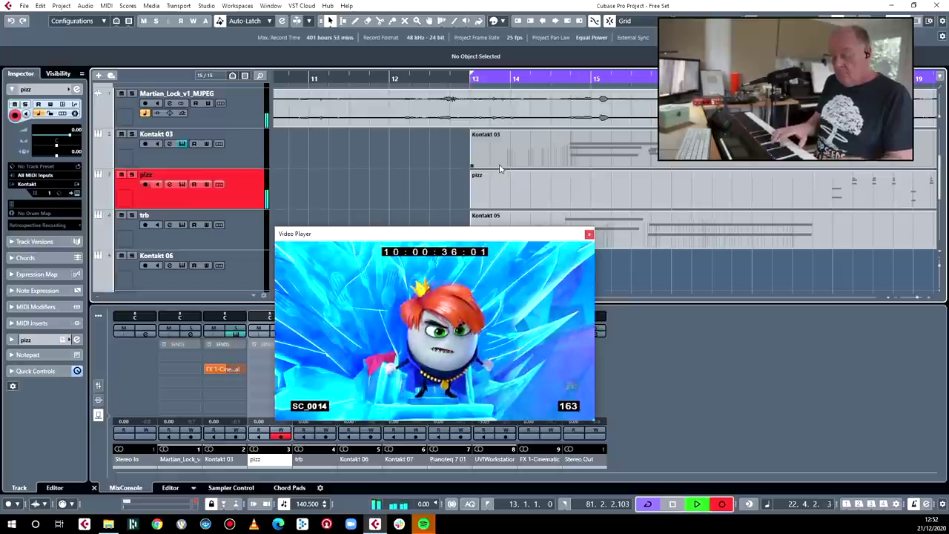
key("space")
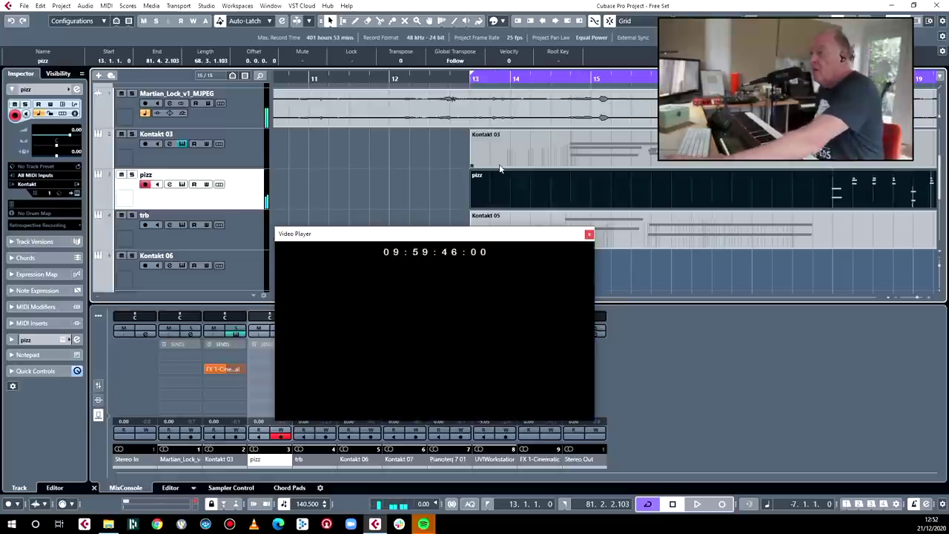
Nudge the recorded pizz part one beat to the right so it starts at 13.2.1.0.
key("g")
key("g")
key("g")
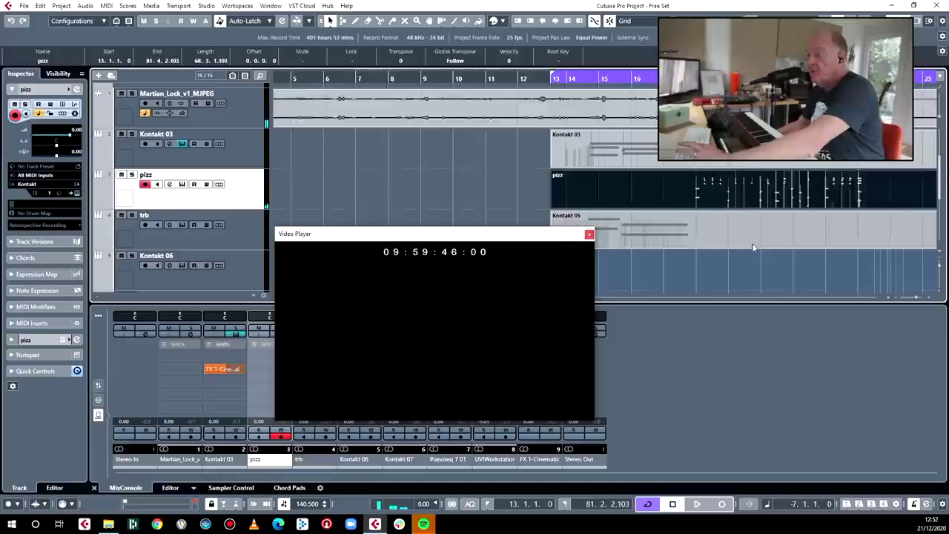
key("g")
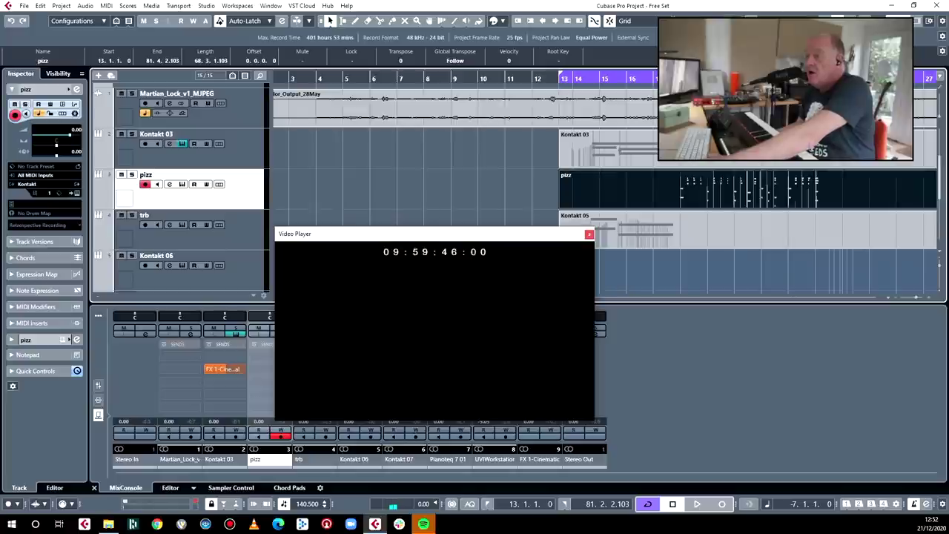
left_click(554, 20)
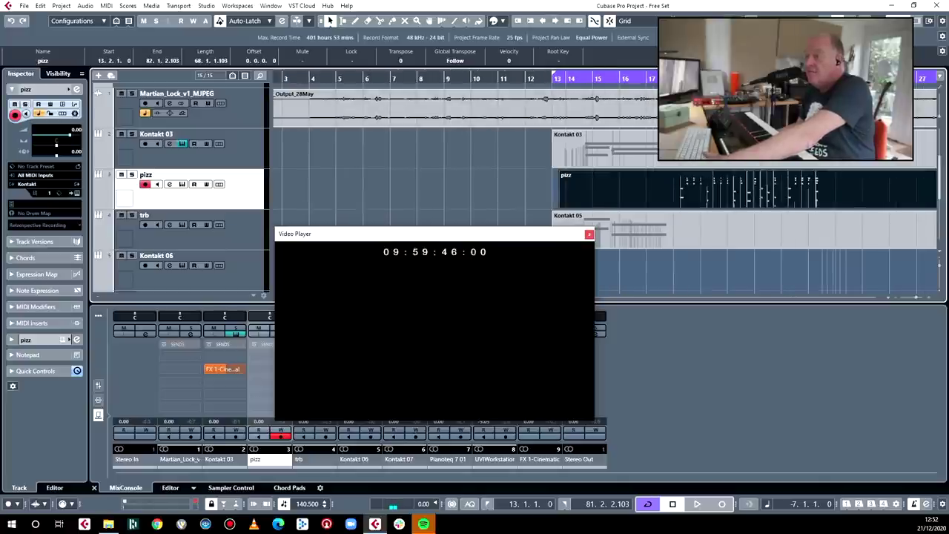
Play the pizz part against the picture from bar 22 and nudge it a further beat to start at 14.1.1.0.
scroll(604, 189, "up", 2)
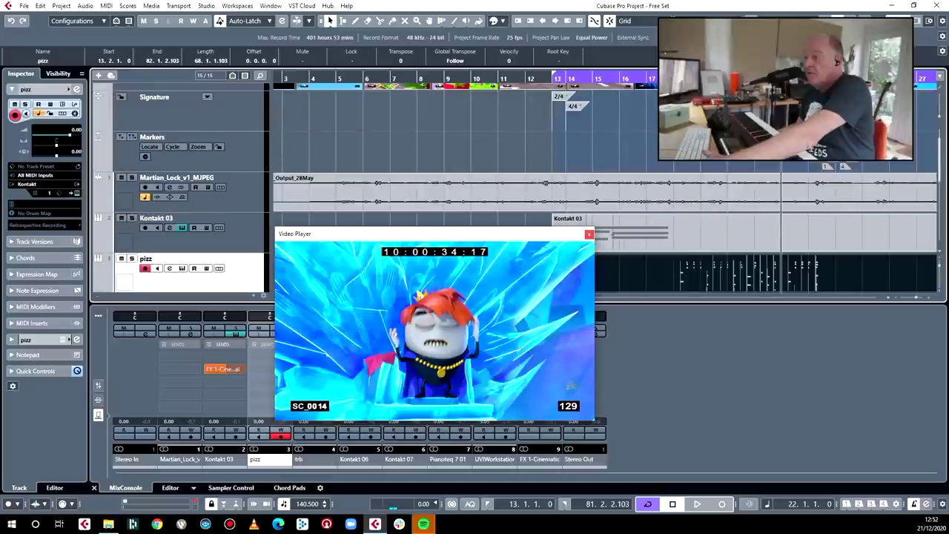
scroll(604, 185, "down", 2)
key("space")
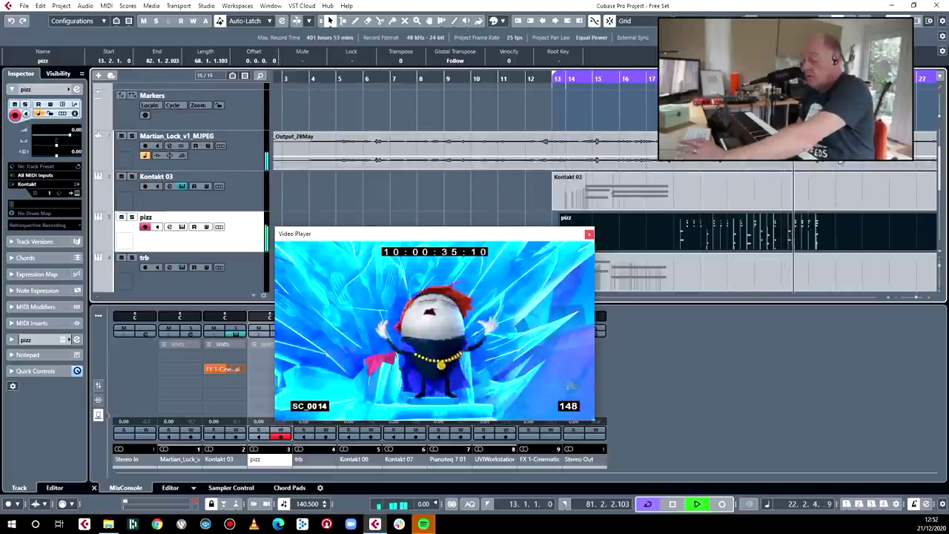
key("h")
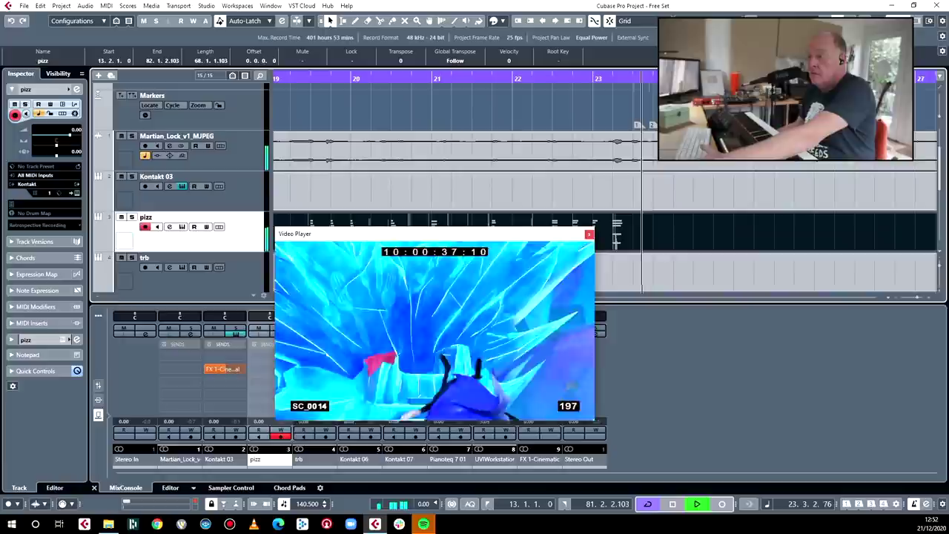
key("space")
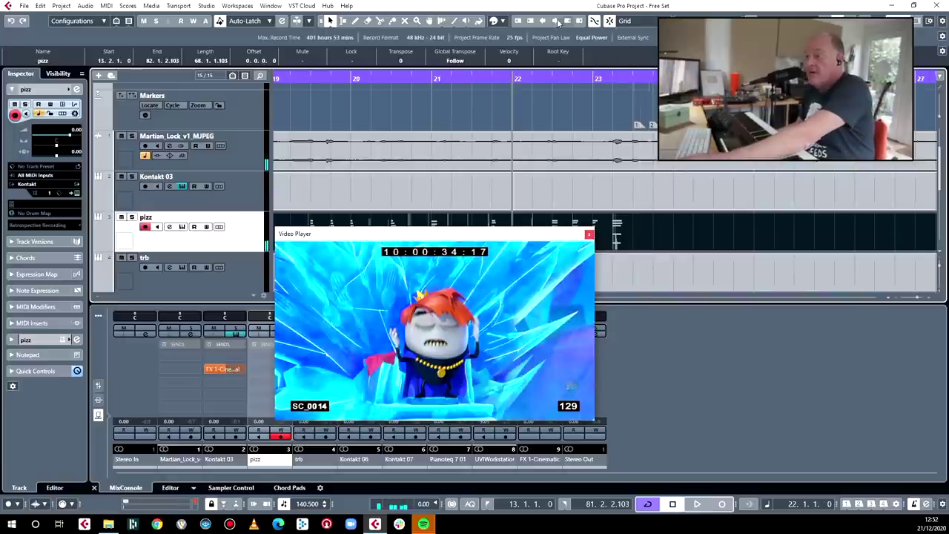
key("space")
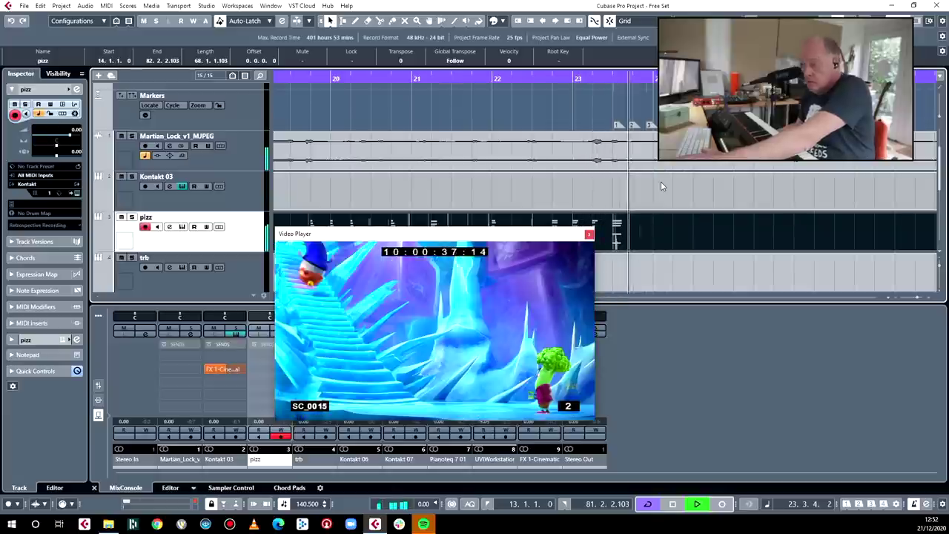
key("space")
scroll(652, 213, "left", 5)
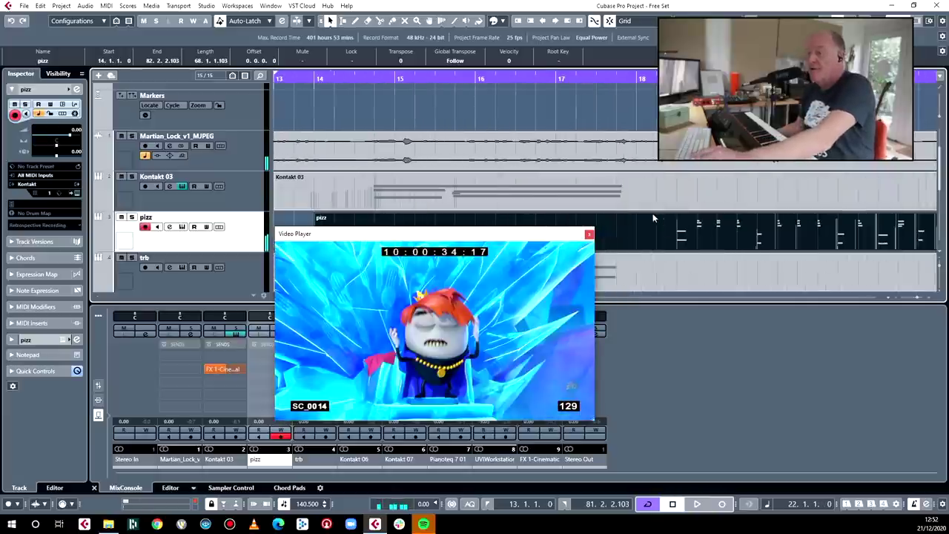
Play the scene from bar 17 to check the moved pizz part against the picture.
left_click(559, 78)
key("space")
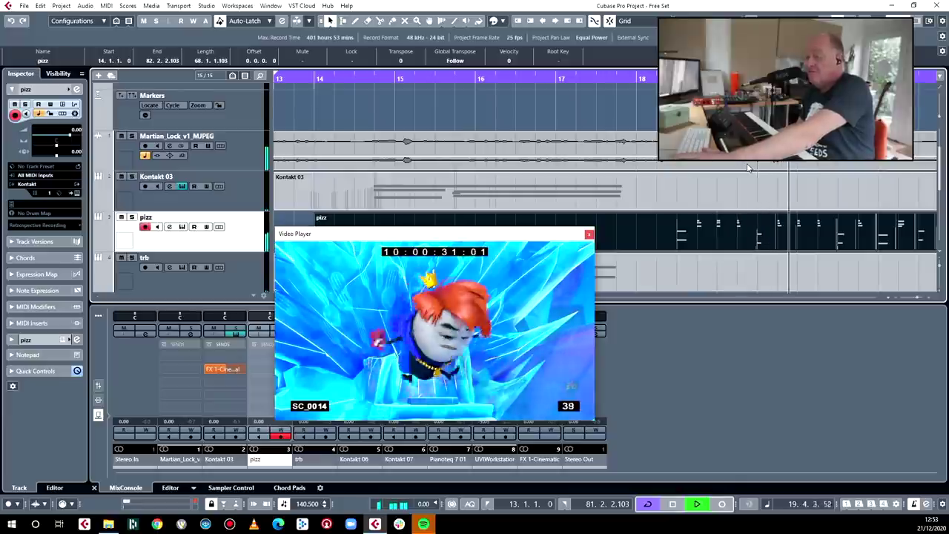
left_click_drag(401, 237, 331, 97)
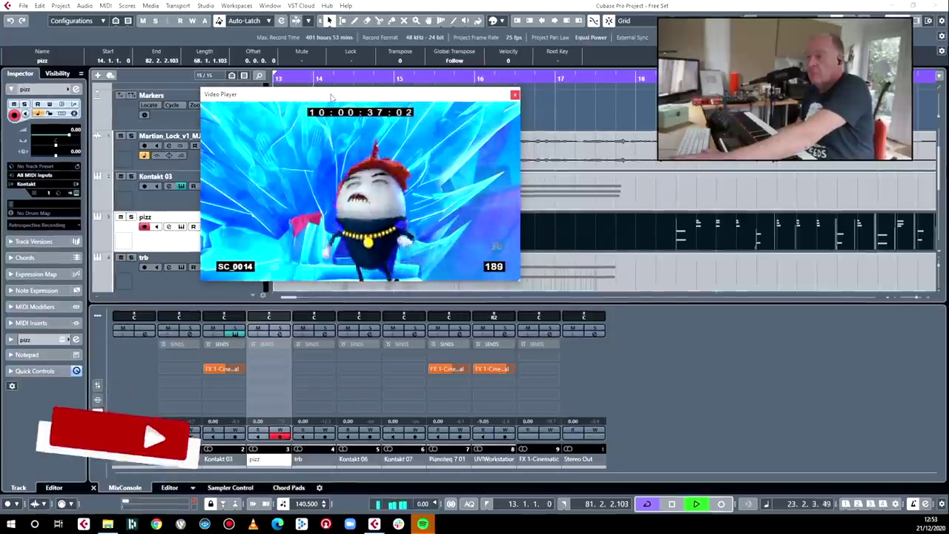
key("space")
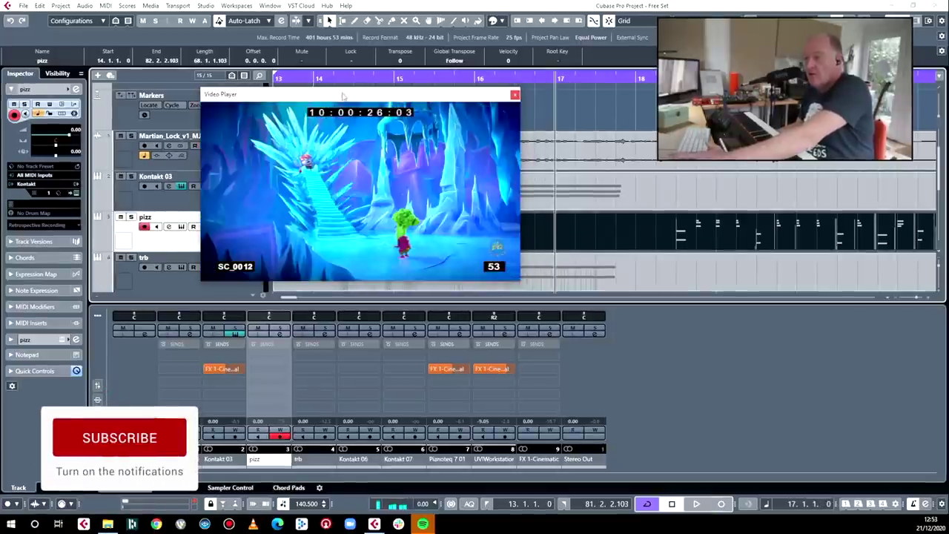
Hide the lower zone and add another UVIWorkstationVSTx64 instrument track, routed to Stereo Out, below the existing one.
left_click_drag(338, 96, 177, 72)
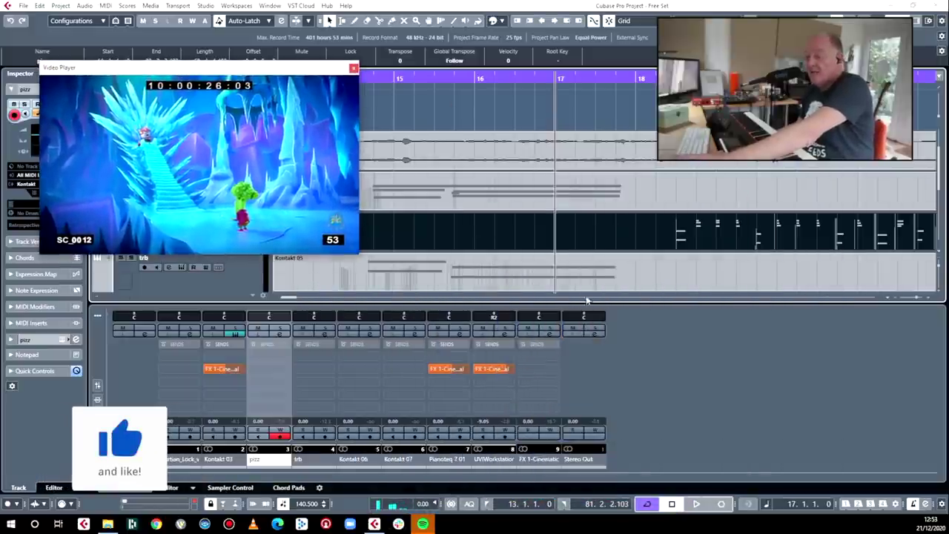
key("ctrl+alt+e")
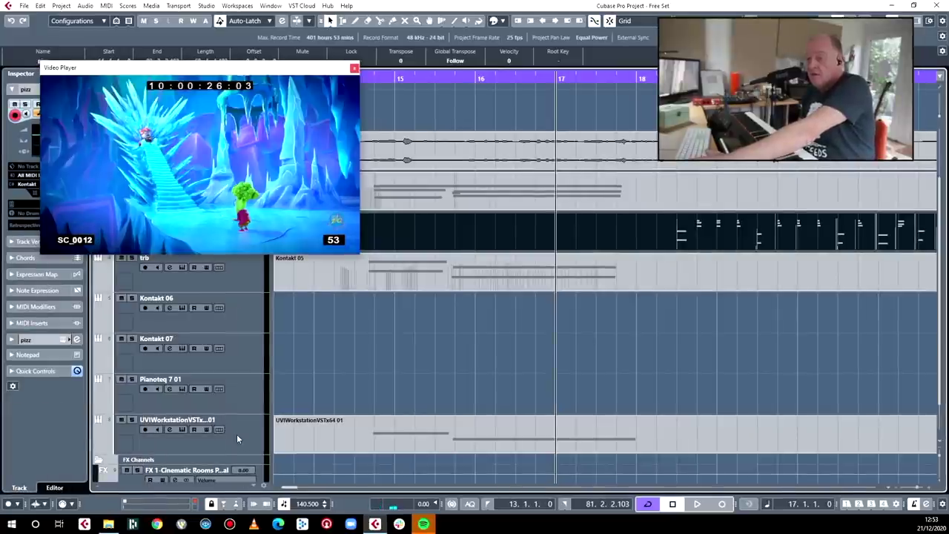
right_click(238, 439)
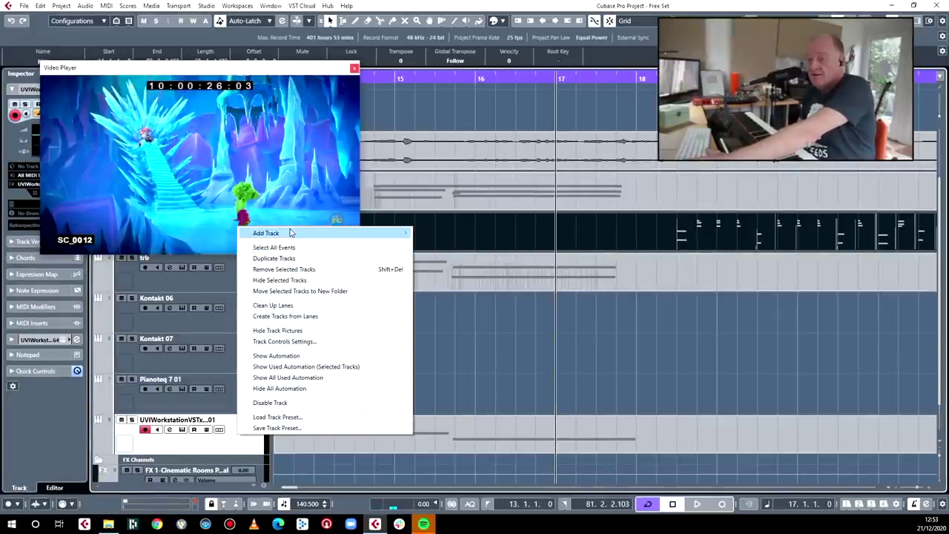
mouse_move(291, 233)
left_click(429, 244)
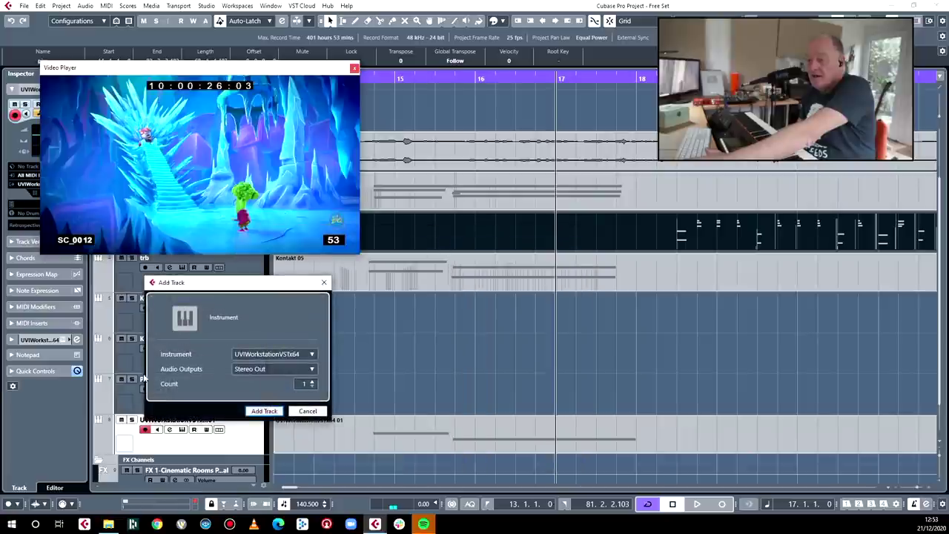
left_click(264, 411)
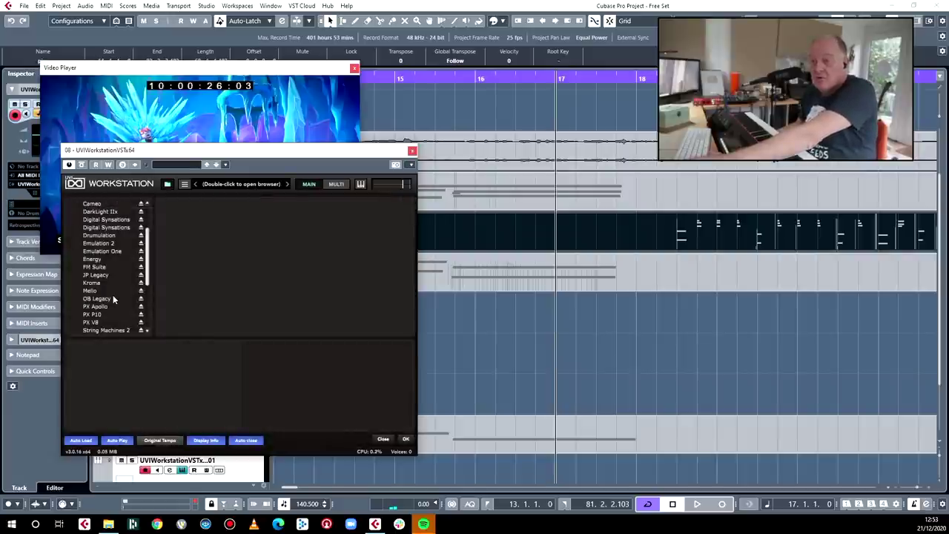
Load the CS-M instrument from the CS-M 1.5 soundbank.
scroll(110, 318, "down", 1)
scroll(109, 316, "up", 3)
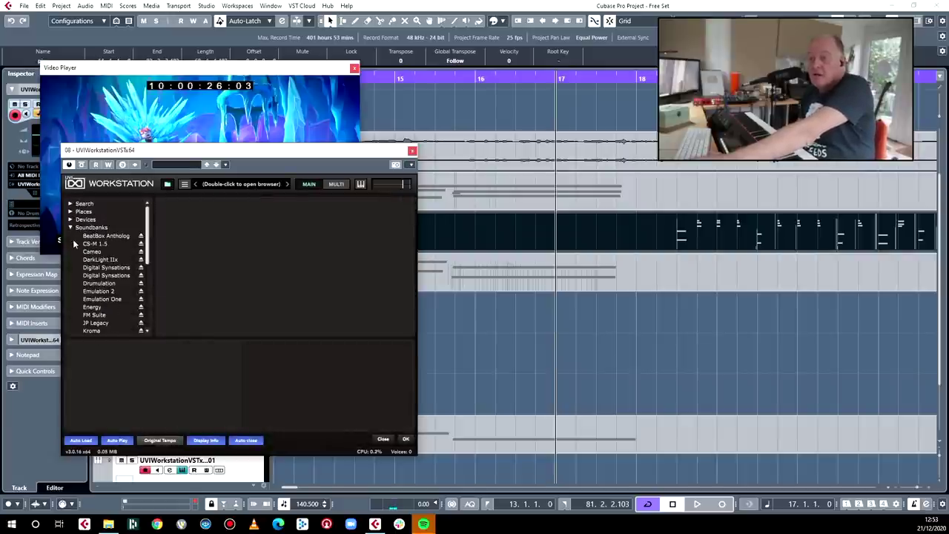
left_click(97, 243)
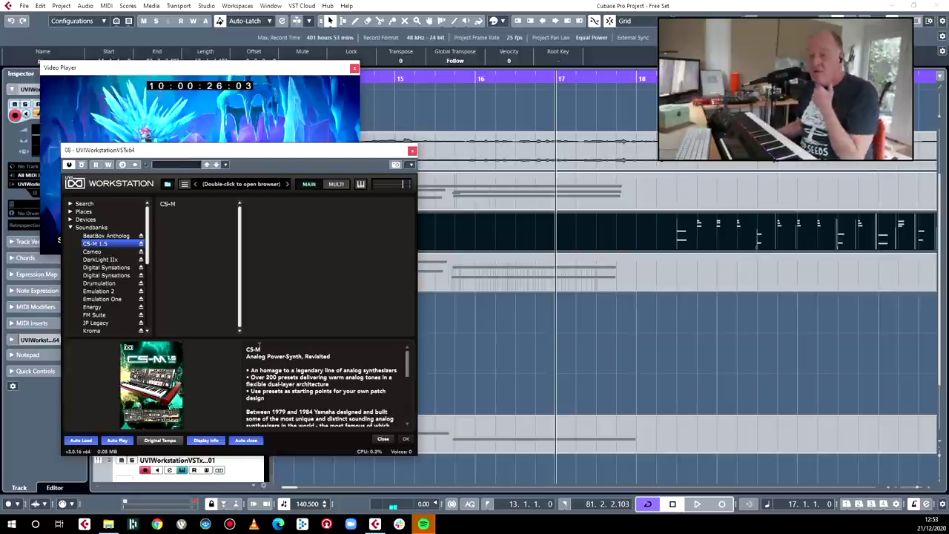
left_click(172, 204)
double_click(172, 204)
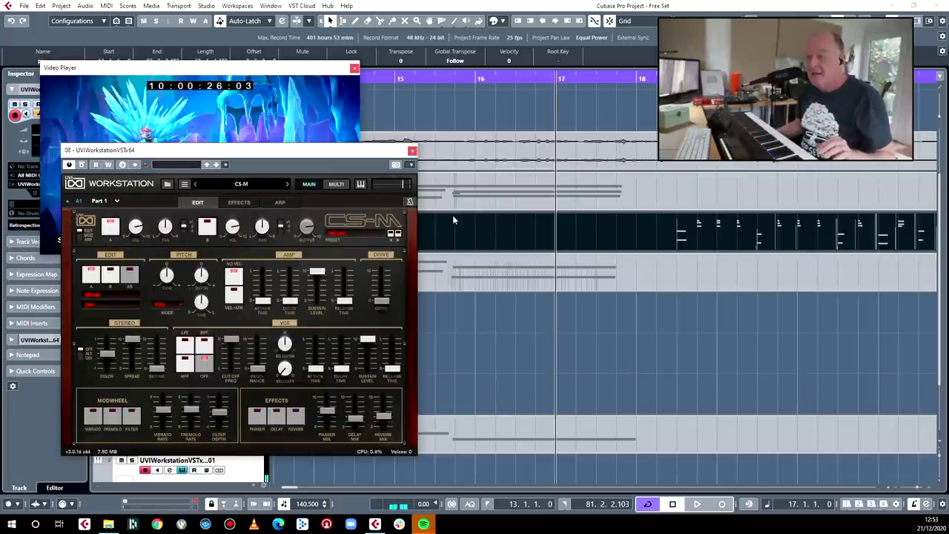
Try the BS-Your Freek preset in CS-M.
left_click(345, 236)
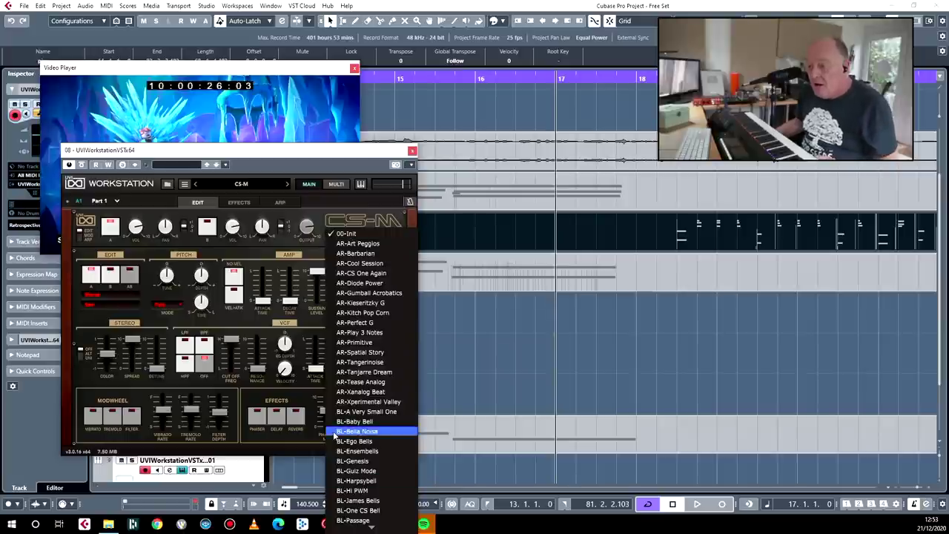
scroll(375, 426, "down", 5)
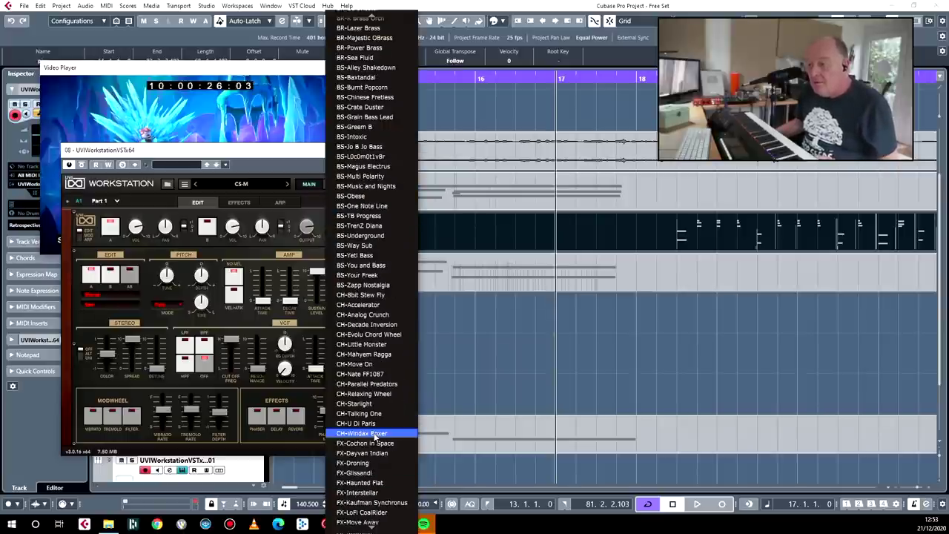
left_click(401, 272)
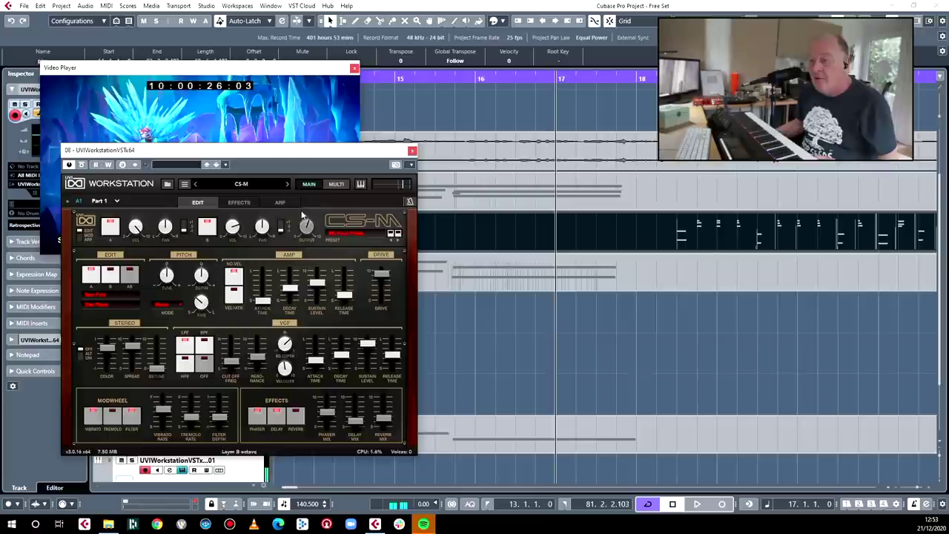
Move the plug-in and video windows apart and lower the new UVIWorkstation track's volume to -12.5.
left_click_drag(169, 156, 442, 118)
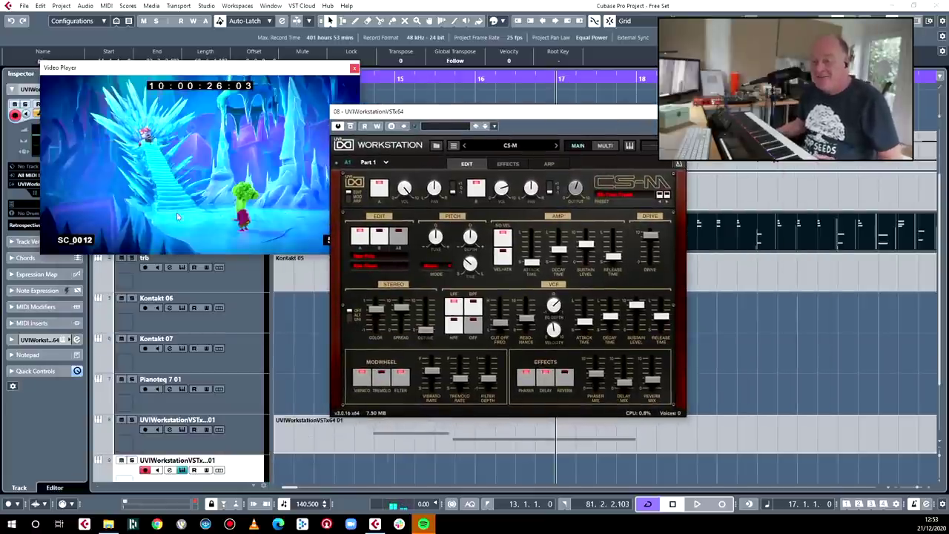
left_click_drag(151, 74, 371, 254)
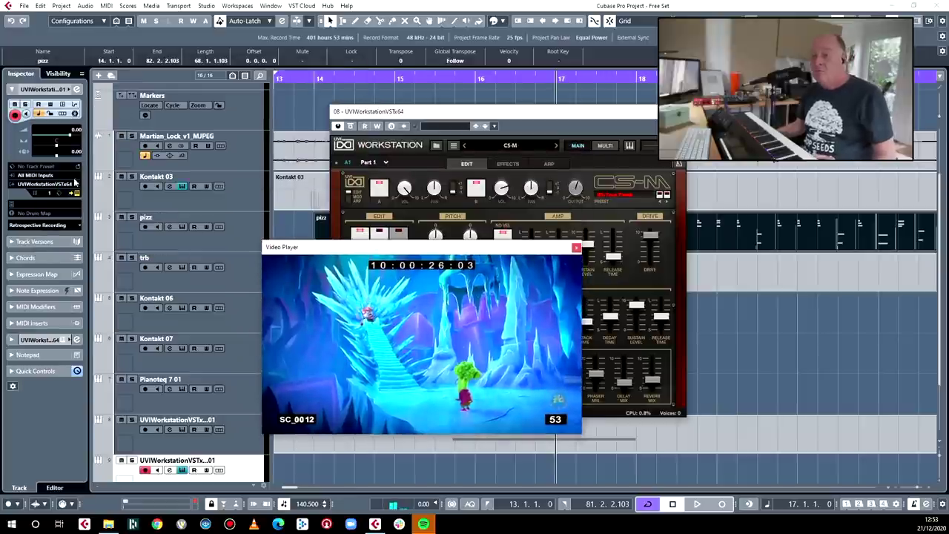
left_click(53, 141)
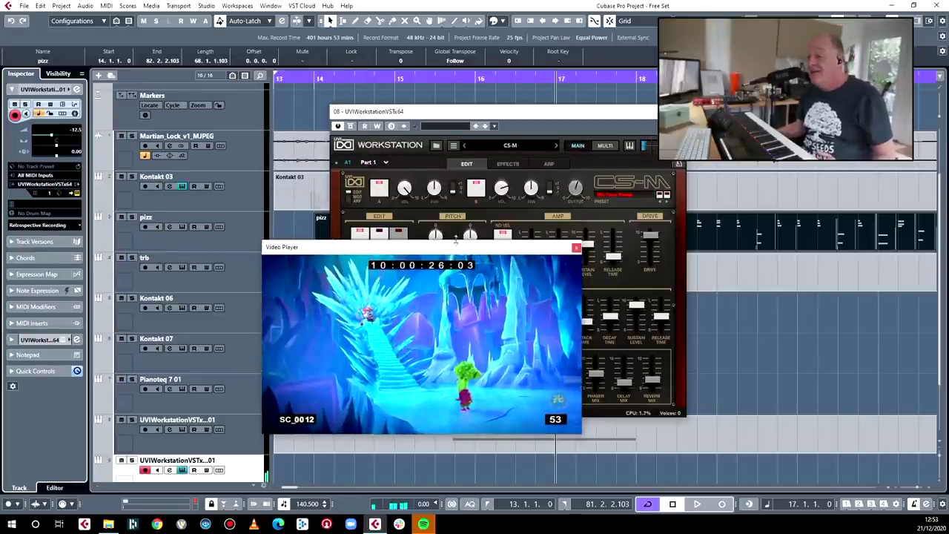
left_click_drag(503, 247, 335, 252)
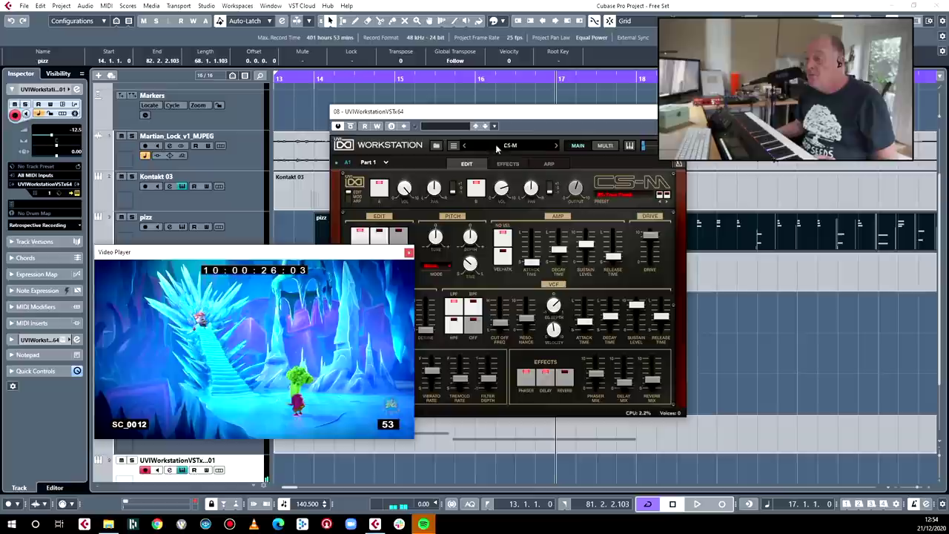
Load the CH-Starlight preset in CS-M.
left_click(611, 199)
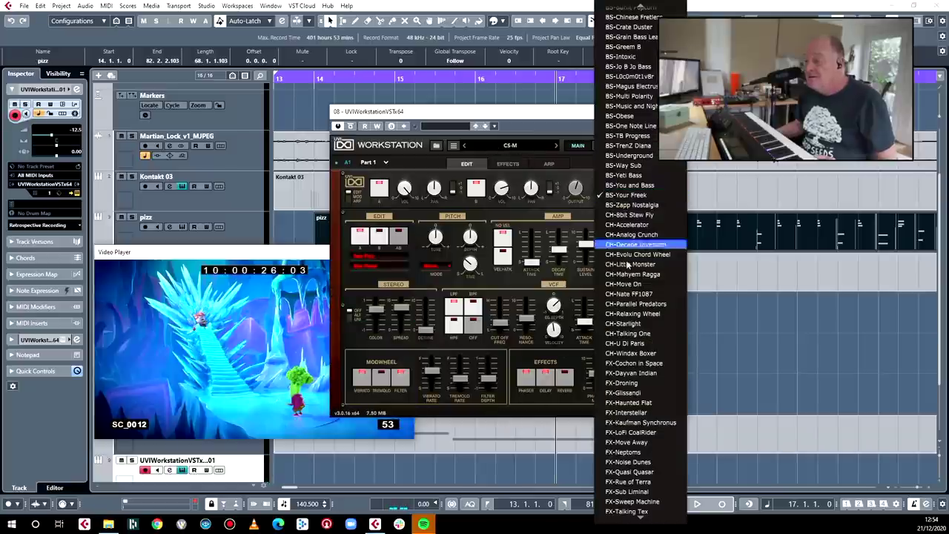
left_click(632, 324)
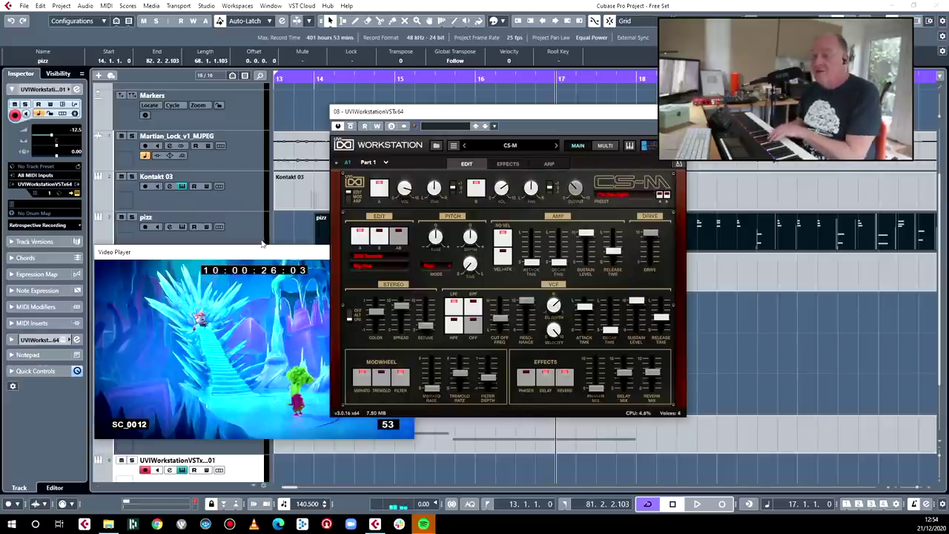
Move the video window clear of the track list and show the mixer in the lower zone.
left_click_drag(245, 256, 749, 243)
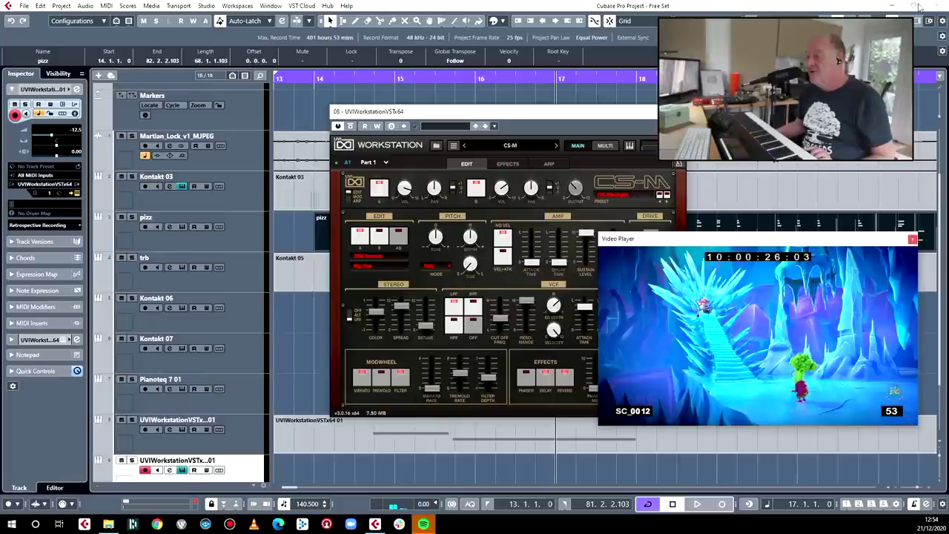
key("alt+F3")
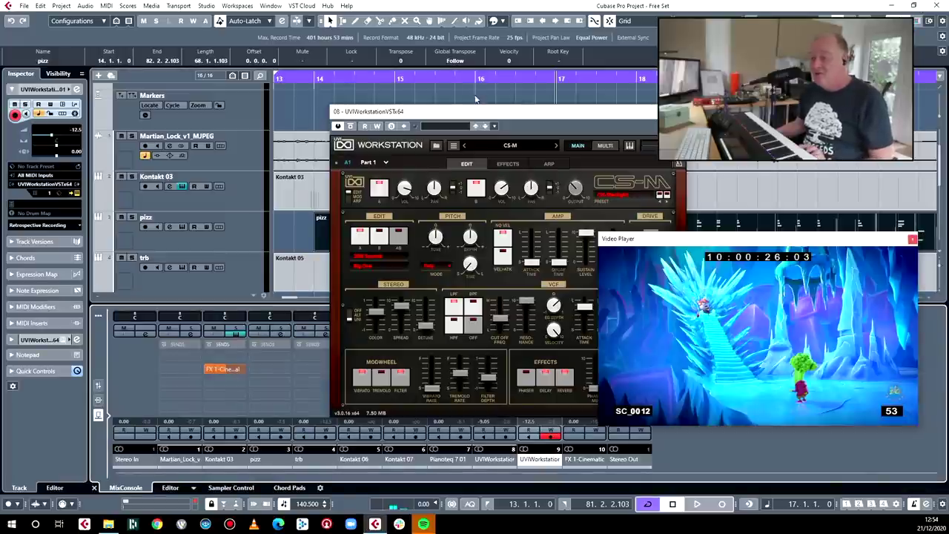
Move the plug-in window clear of the mixer and send the new UVIWorkstation channel to FX 1-Cinematic Rooms Professional.
left_click_drag(475, 114, 216, 36)
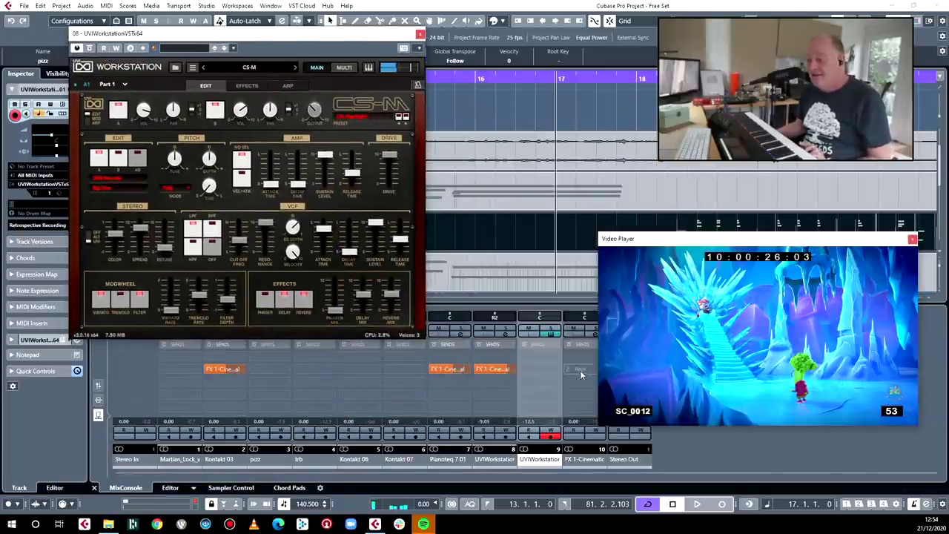
left_click(556, 369)
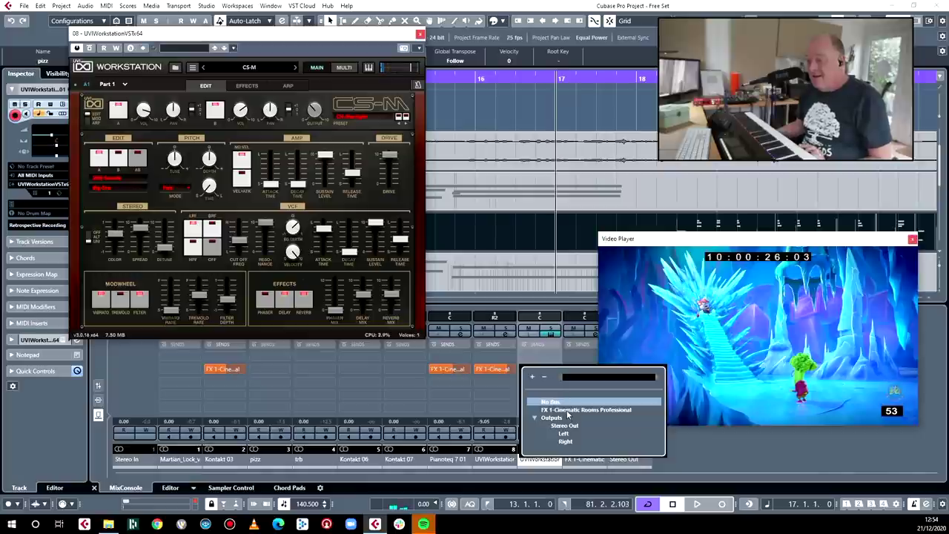
left_click(568, 411)
left_click(522, 370)
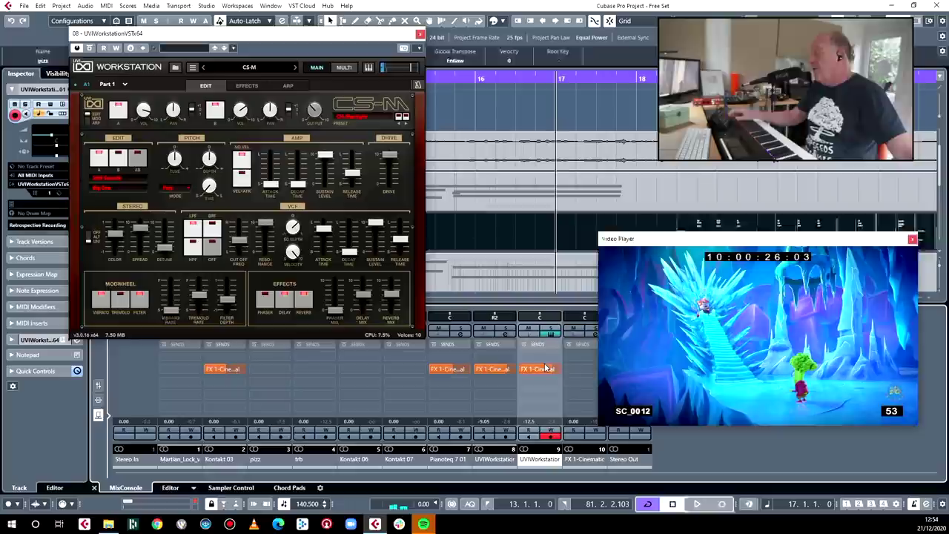
Record a take of the CH-Starlight part against the picture from bar 17.
key("KP_Multiply")
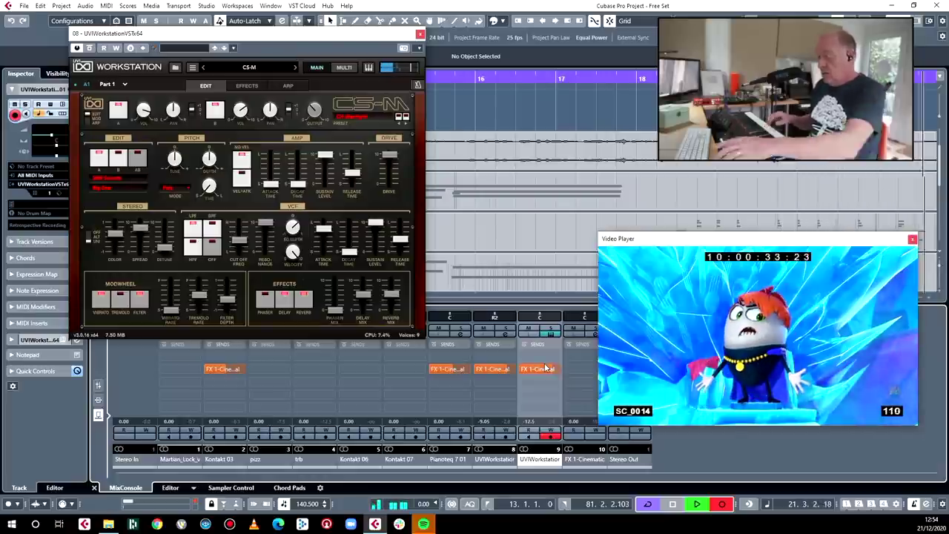
key("space")
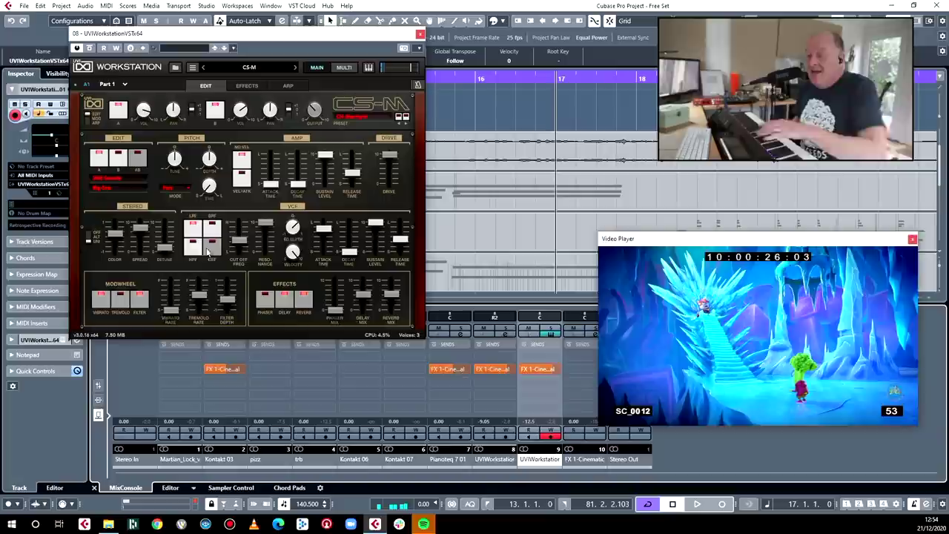
mouse_move(380, 294)
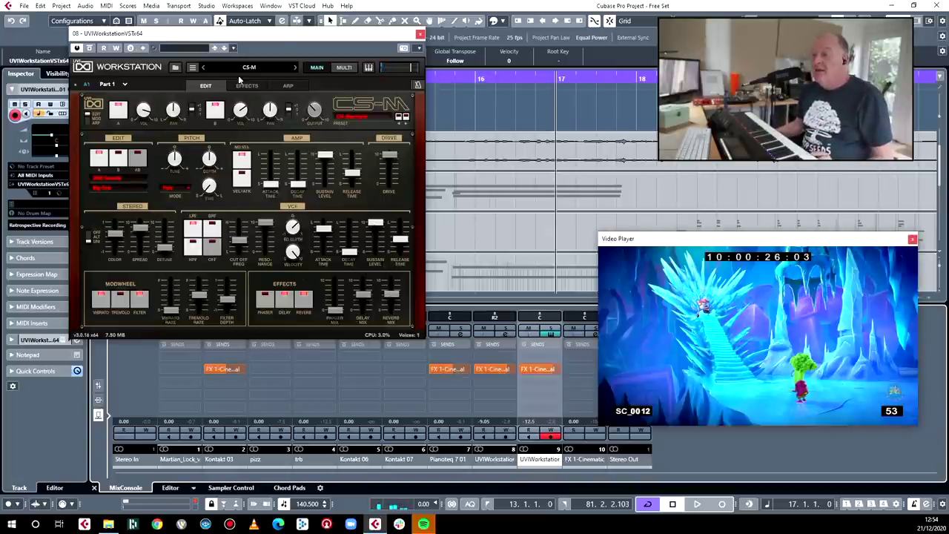
Try the CH-Talking One, KB-Key Tooma, KB-Molecular, KB-Nick Wheel Organ and KB-King Court presets in CS-M.
left_click(406, 126)
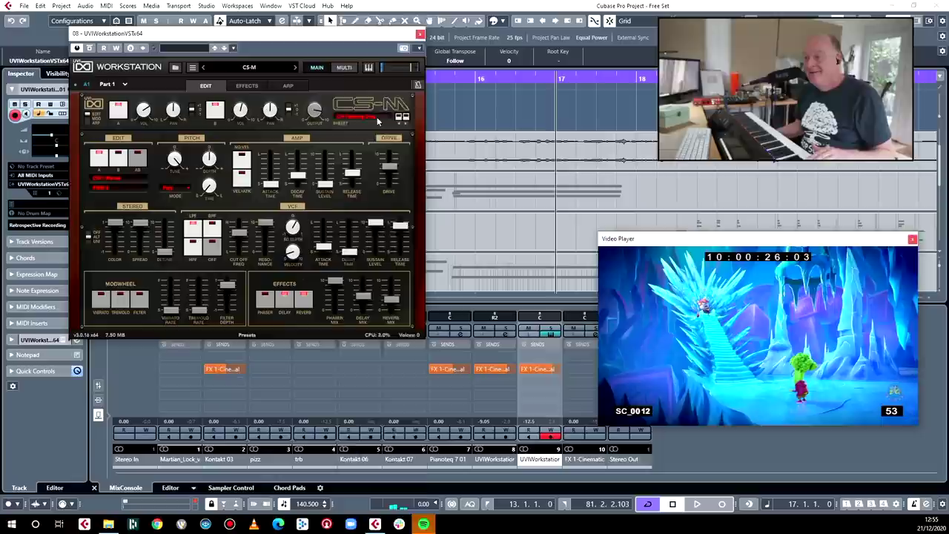
left_click(370, 117)
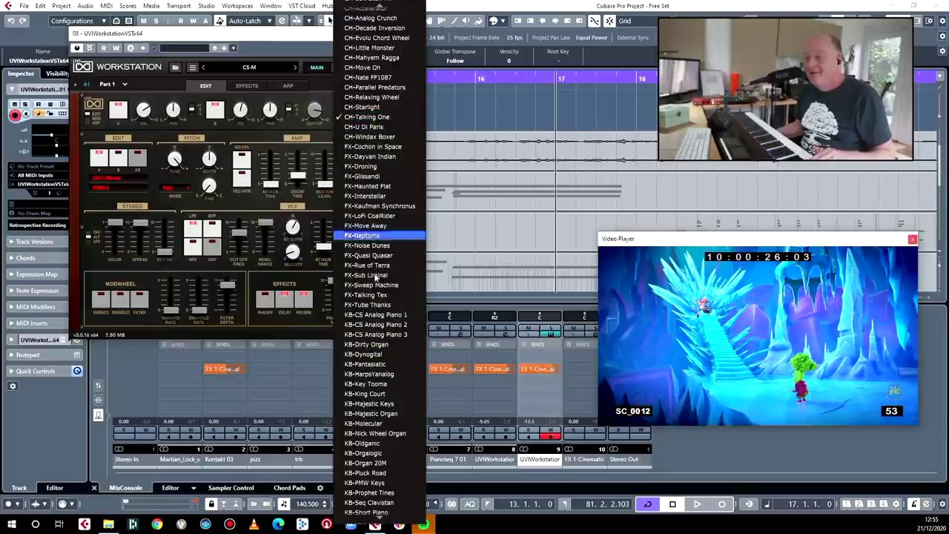
left_click(372, 383)
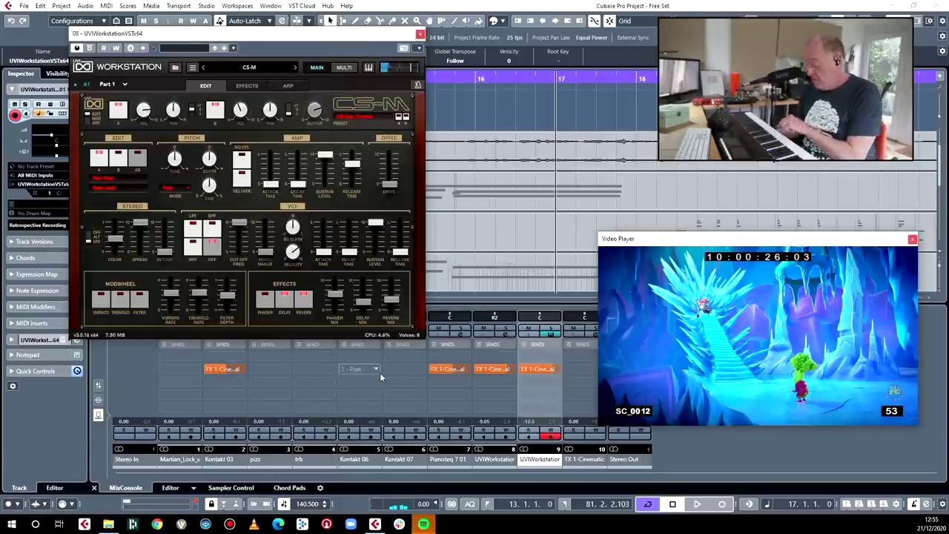
left_click(384, 117)
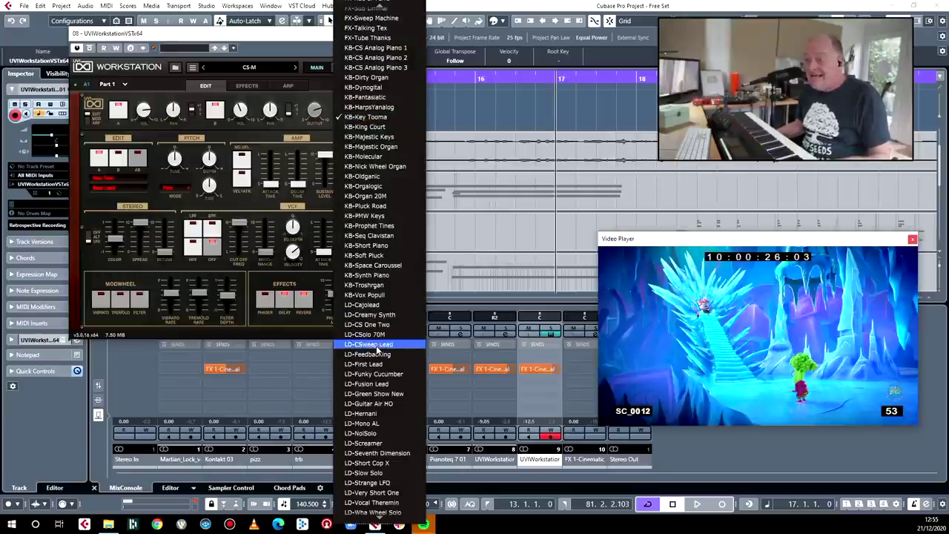
left_click(384, 158)
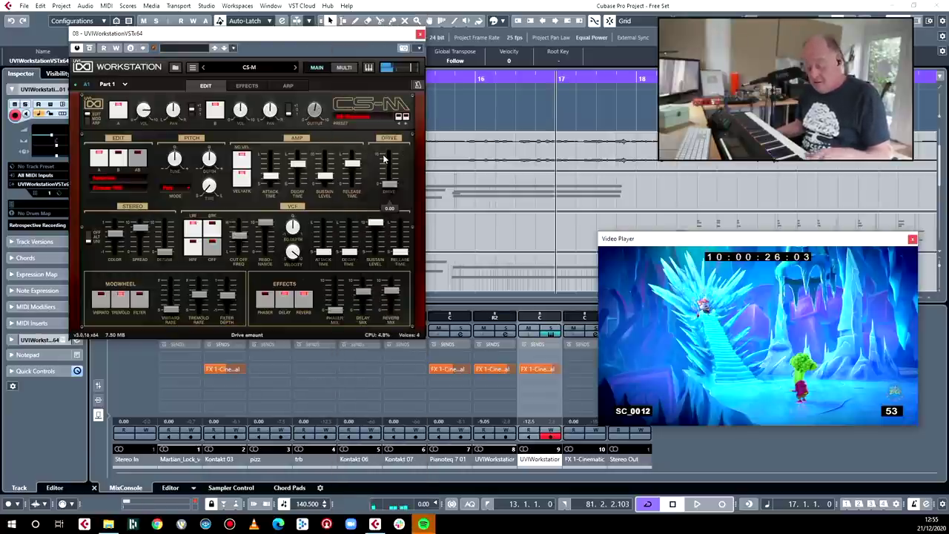
left_click(381, 119)
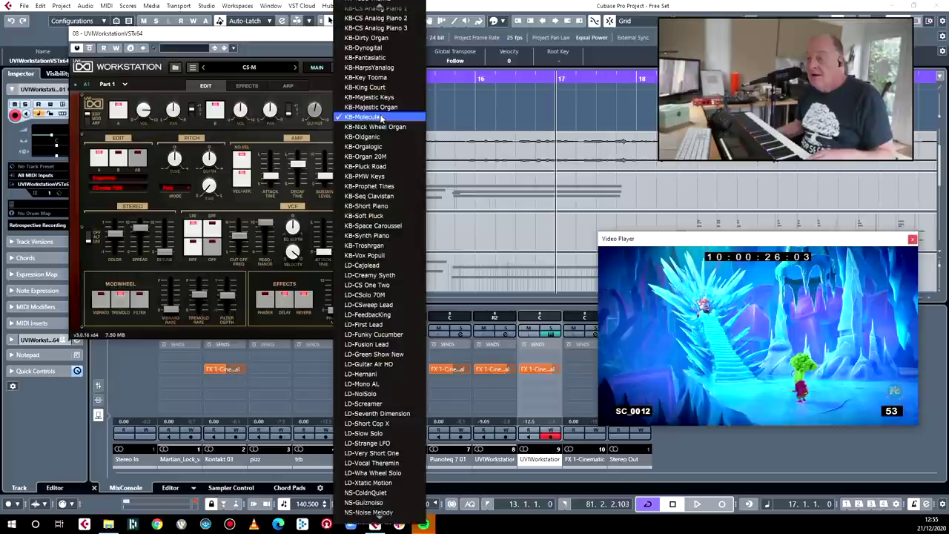
left_click(379, 128)
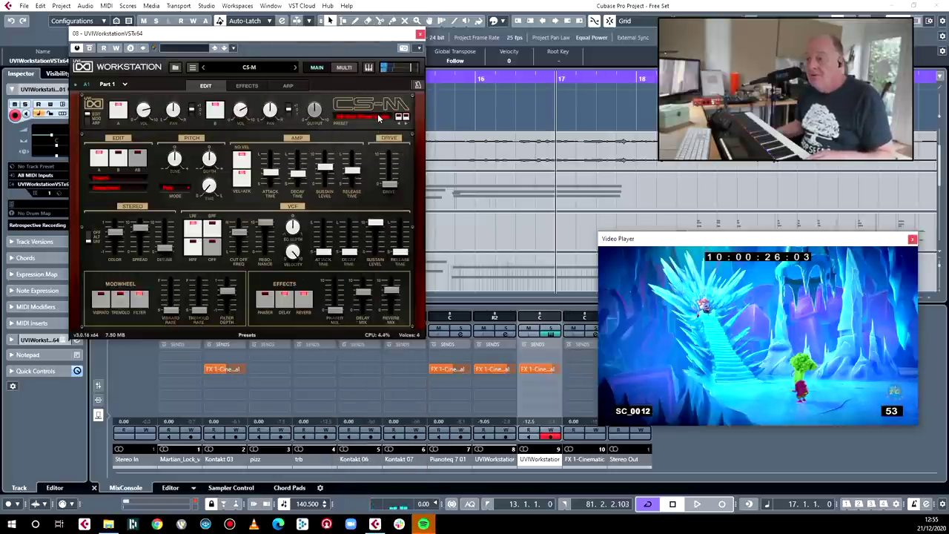
left_click(378, 119)
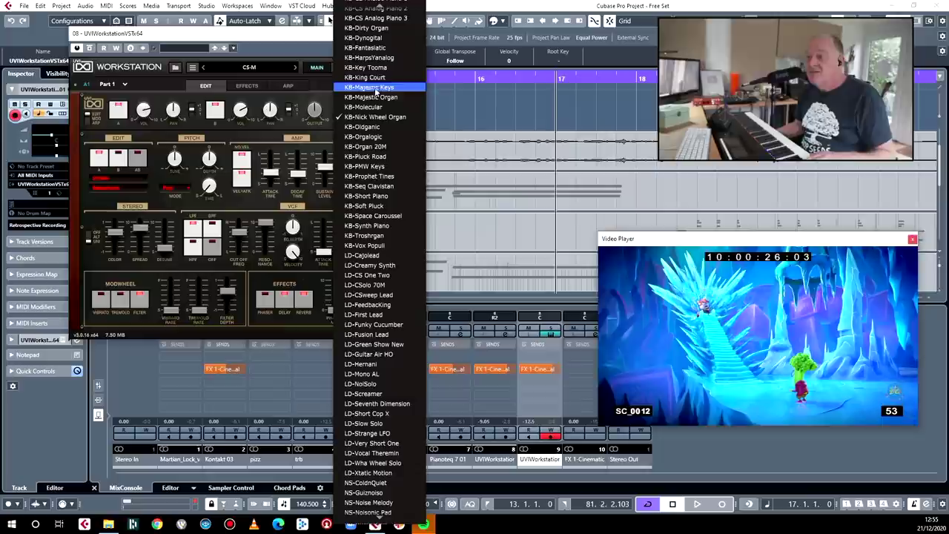
left_click(376, 86)
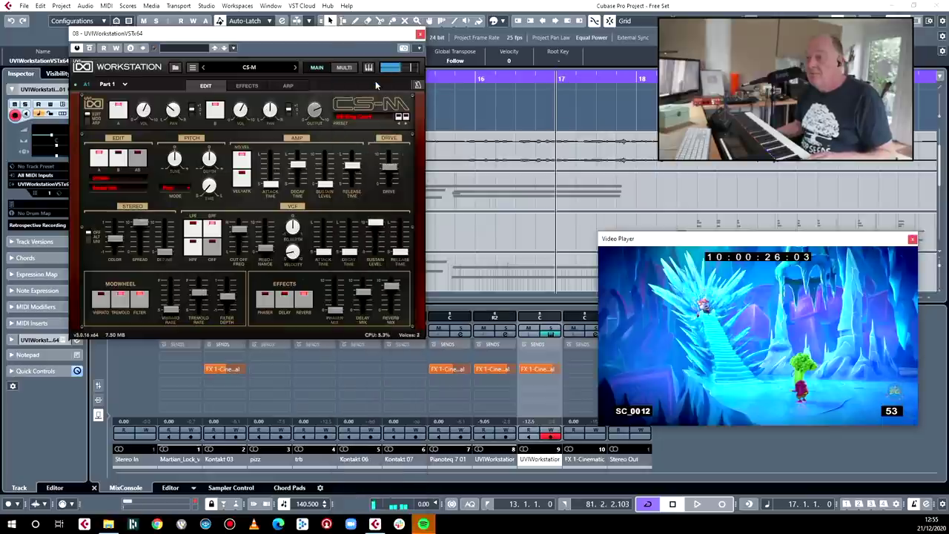
Load the KB-Soft Pluck preset in CS-M and close the plug-in window.
left_click(360, 109)
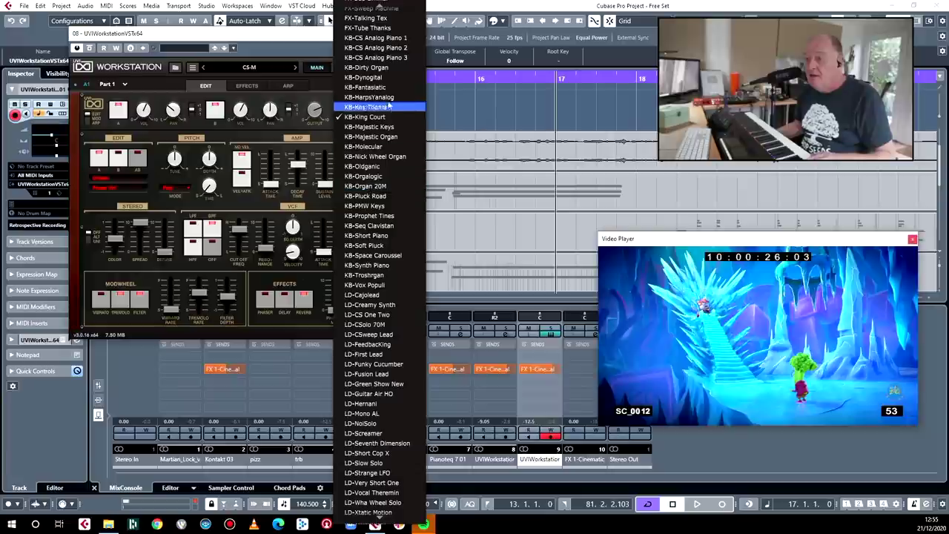
left_click(389, 247)
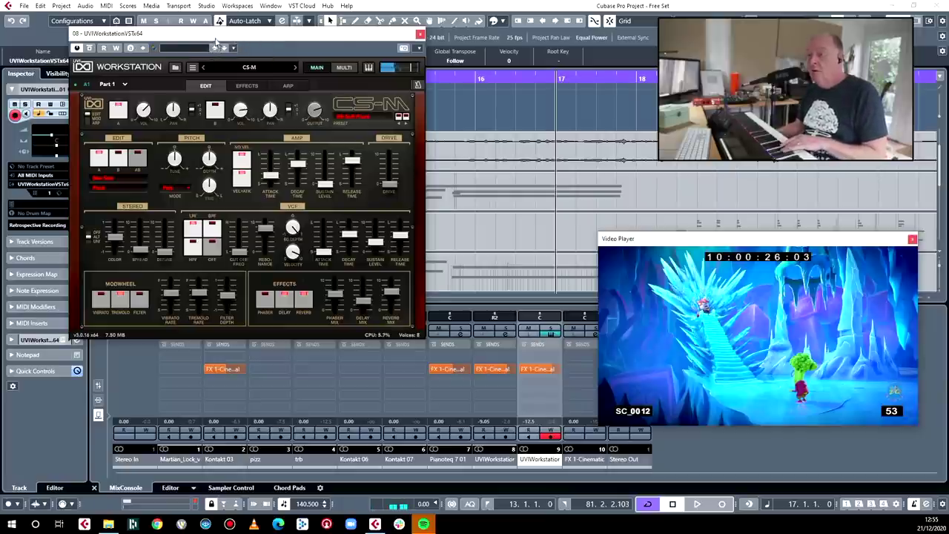
key("Escape")
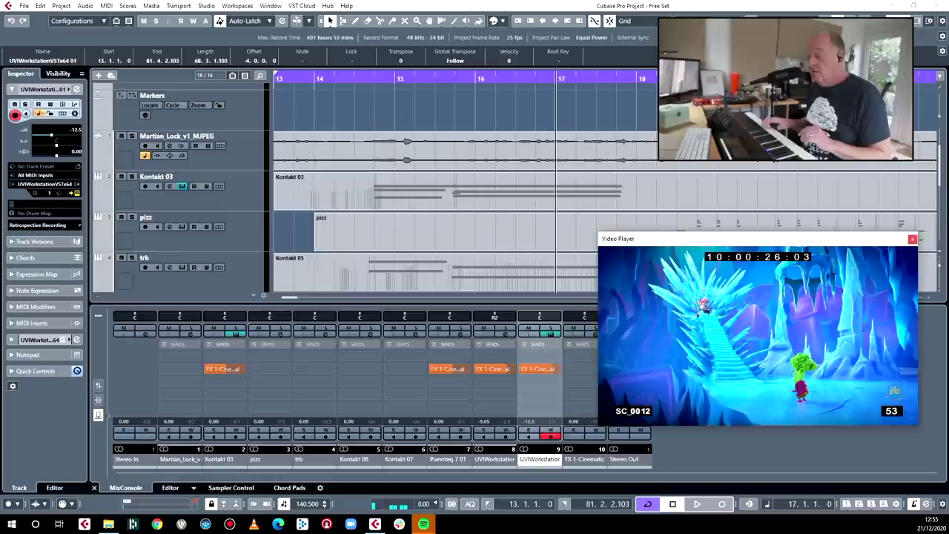
Record a take of the KB-Soft Pluck part against the picture from bar 17.
key("space")
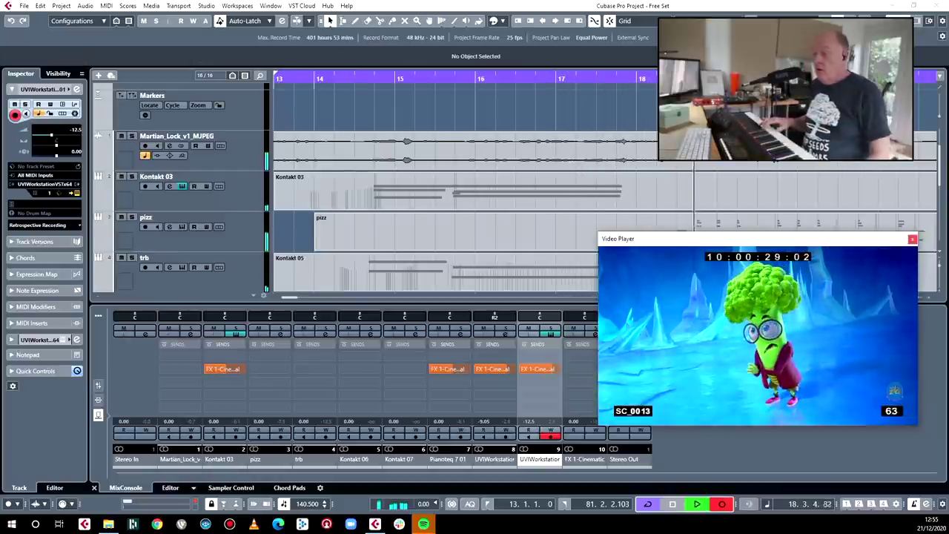
key("KP_Multiply")
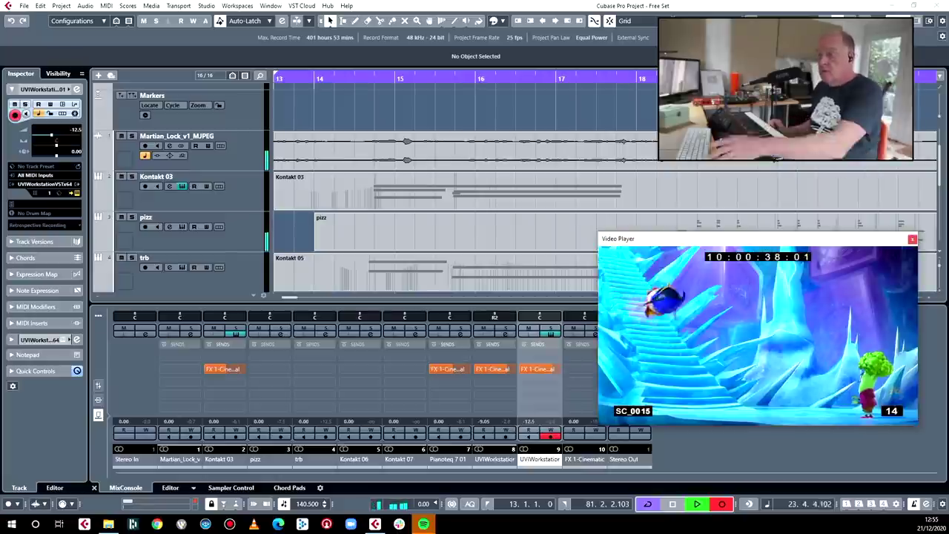
key("space")
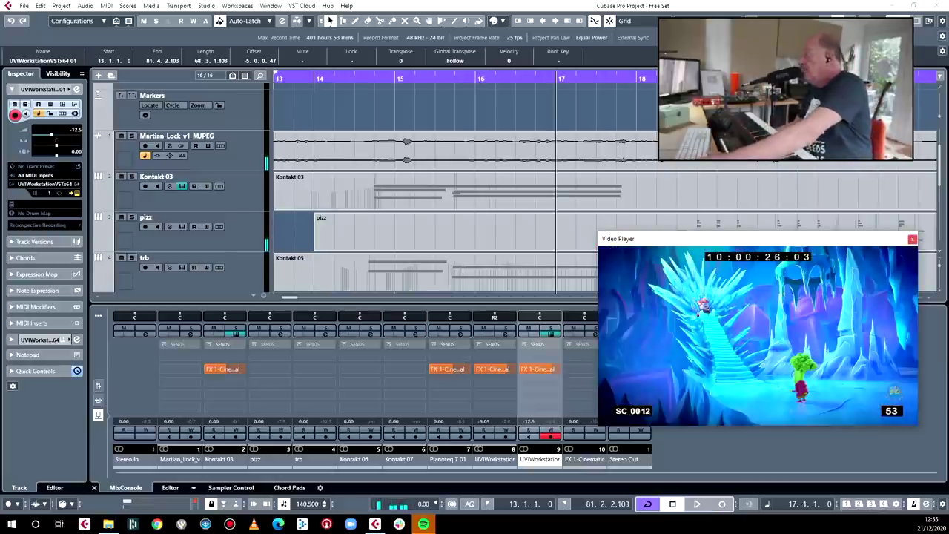
Reopen CS-M and tighten the pluck by minimising VCF release, slightly lowering VCF sustain, and shortening amp attack, decay and release.
left_click(549, 333)
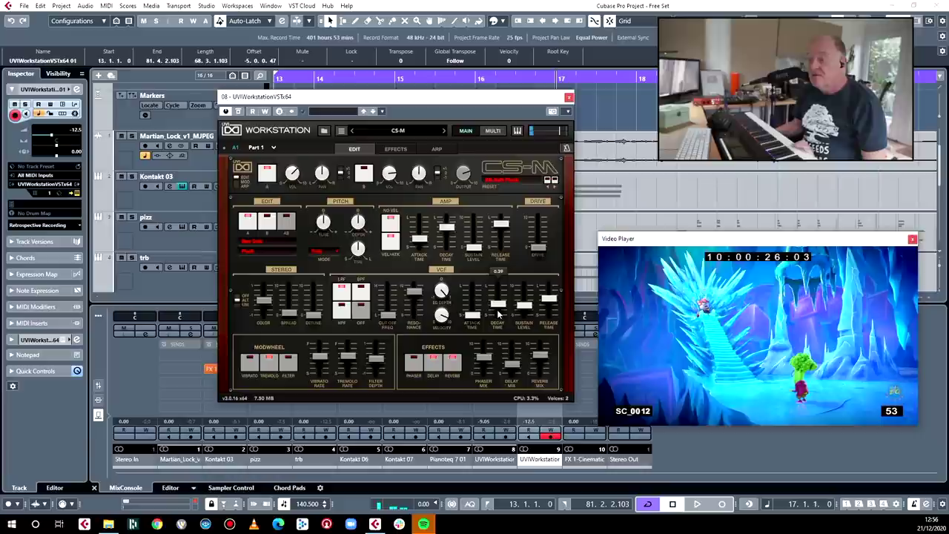
left_click_drag(555, 315, 550, 341)
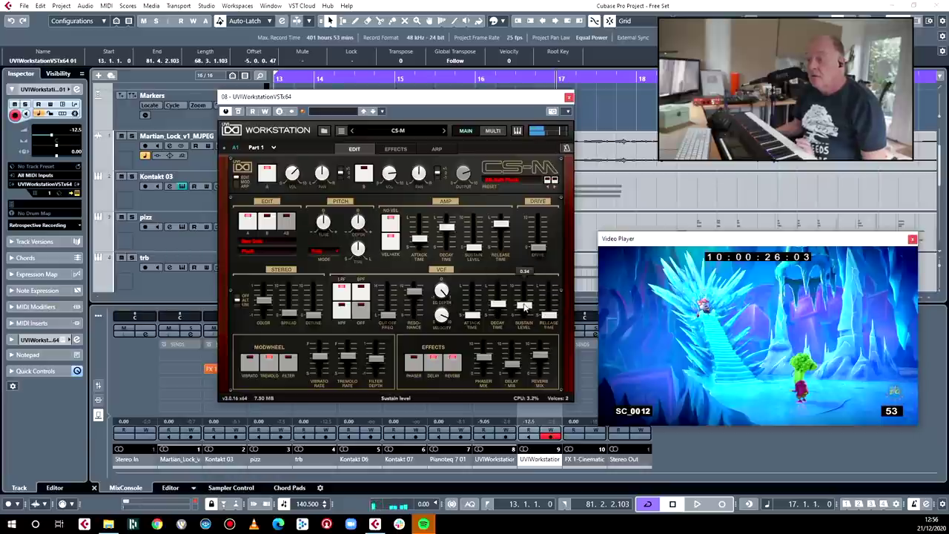
mouse_move(506, 237)
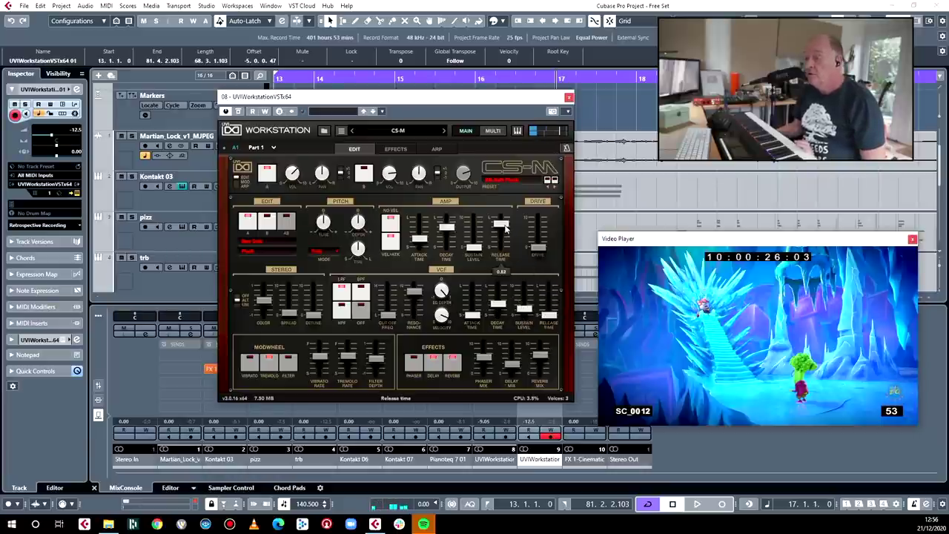
left_click_drag(502, 225, 502, 242)
left_click_drag(445, 226, 426, 280)
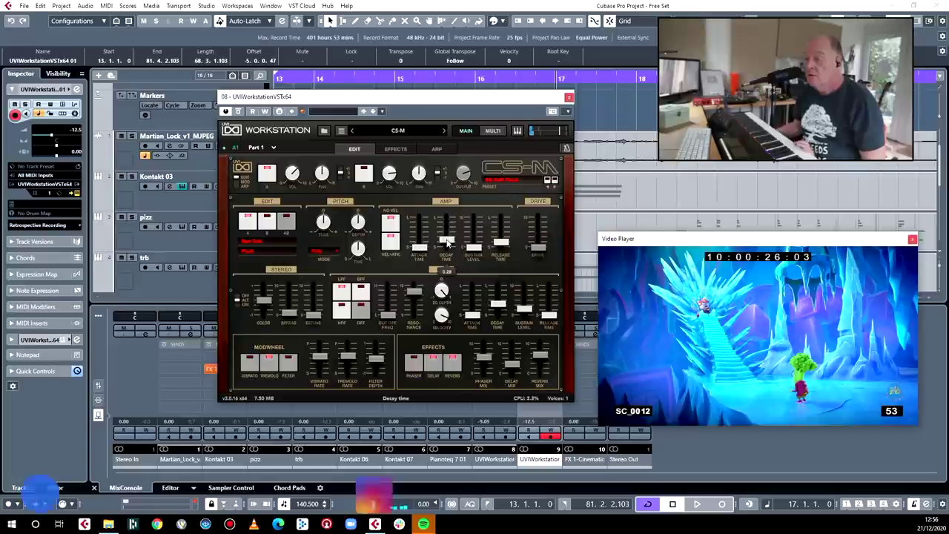
left_click_drag(447, 241, 447, 242)
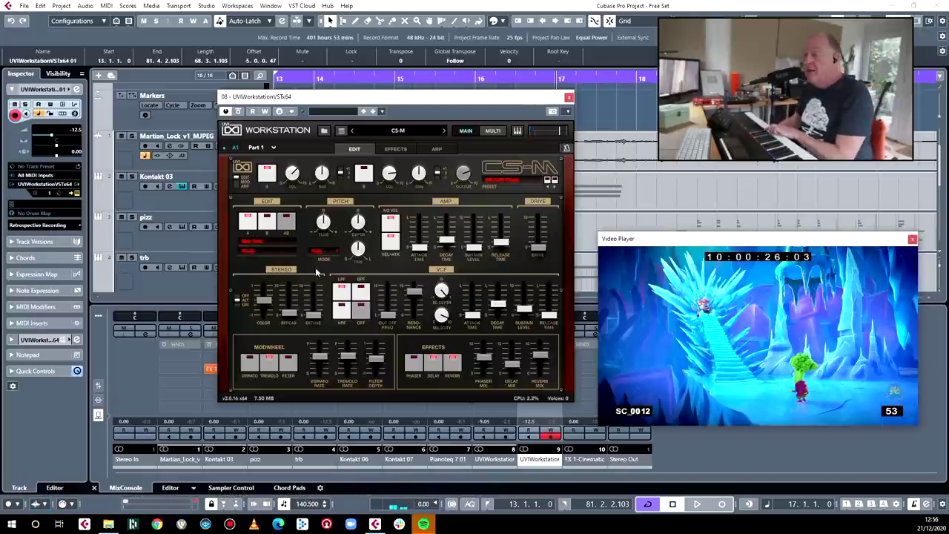
left_click_drag(447, 241, 452, 237)
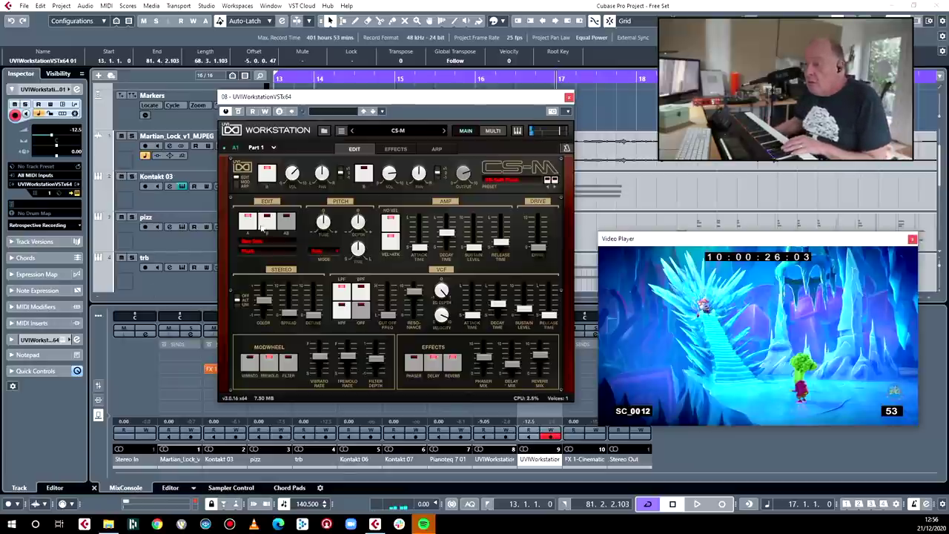
Raise the CS-M drive to about 0.34, lower the VCF EG depth and set the filter velocity to 0.90.
mouse_move(537, 246)
left_mouse_down()
mouse_move(539, 214)
mouse_move(538, 233)
left_mouse_up()
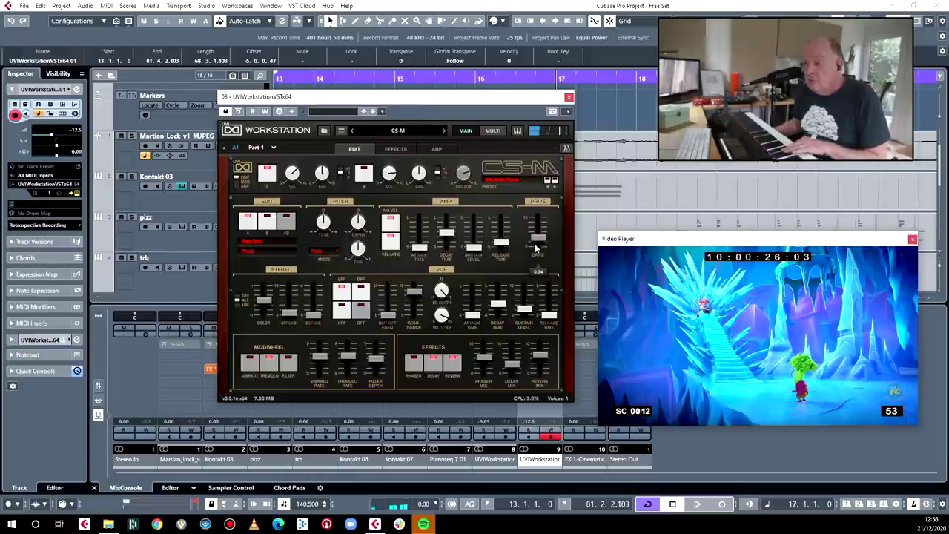
left_click_drag(447, 312, 445, 332)
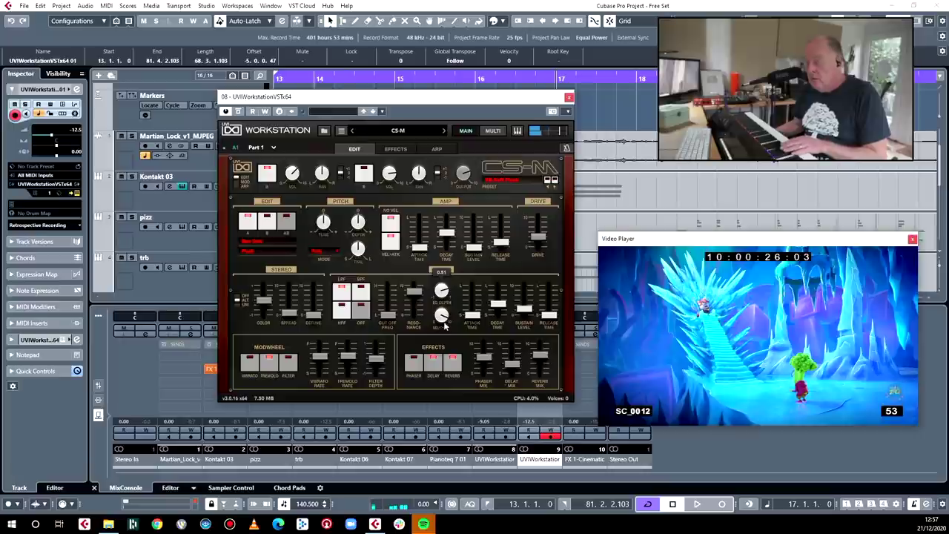
left_click_drag(445, 327, 439, 324)
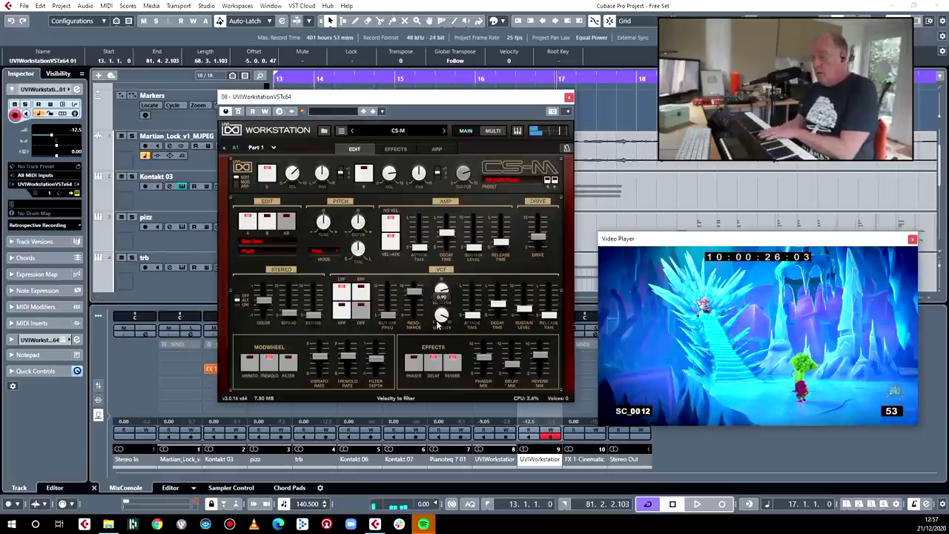
Record the part again from bar 17 with the edited pluck sound and close the plug-in window.
key("KP_Multiply")
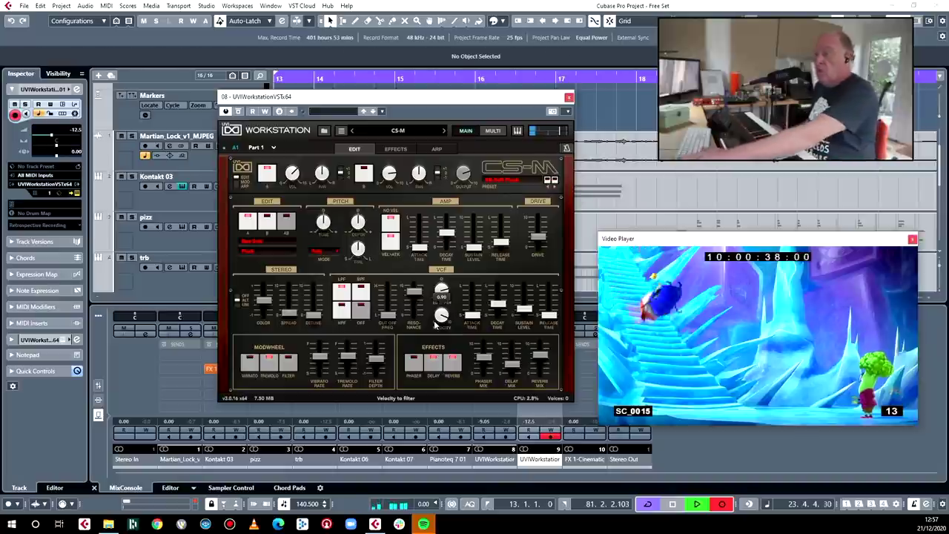
key("space")
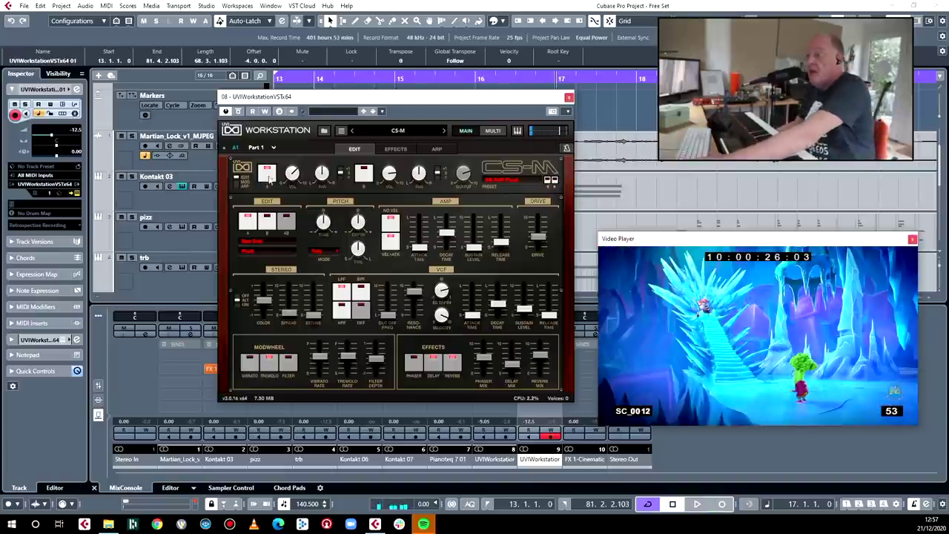
left_click(569, 99)
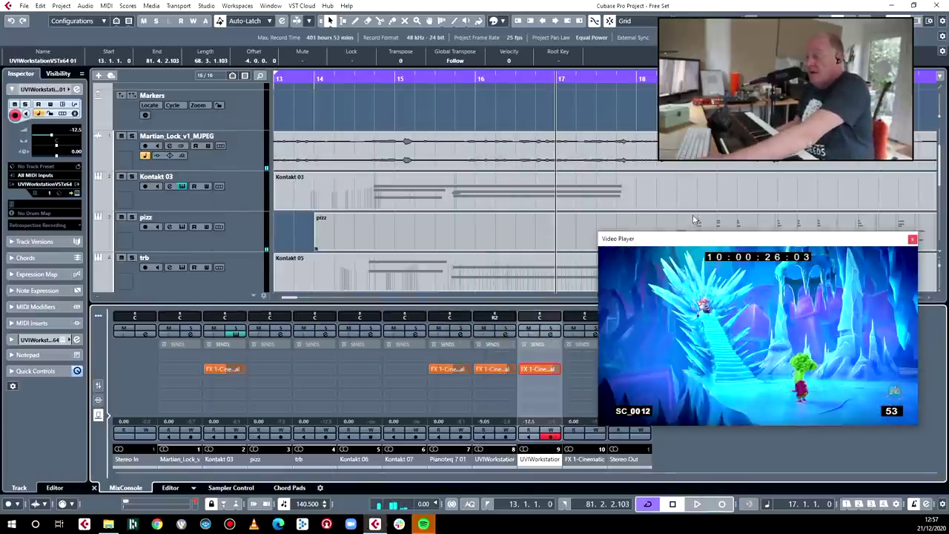
Move the video window over the upper track list and hide the mixer to expose the newly recorded UVIWorkstation part.
left_click_drag(734, 297, 331, 59)
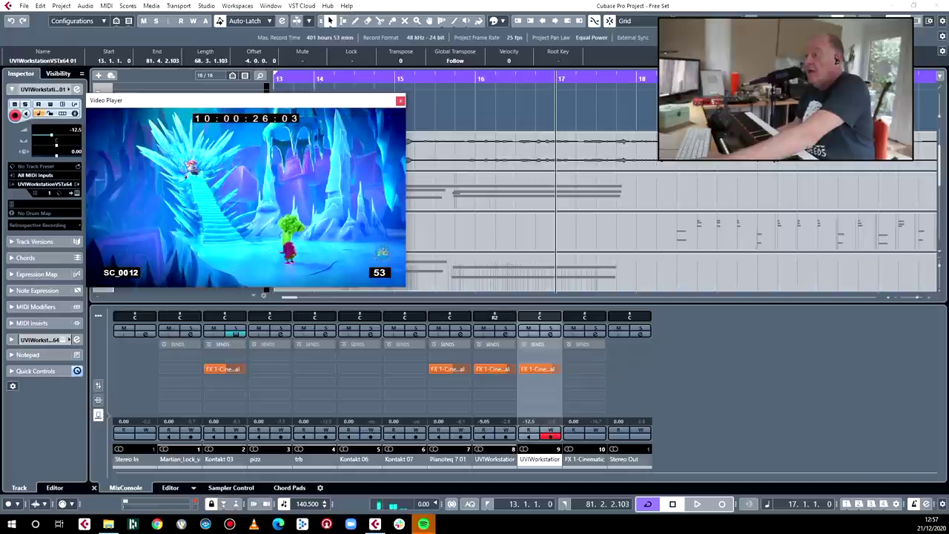
key("ctrl+alt+e")
scroll(632, 354, "down", 2)
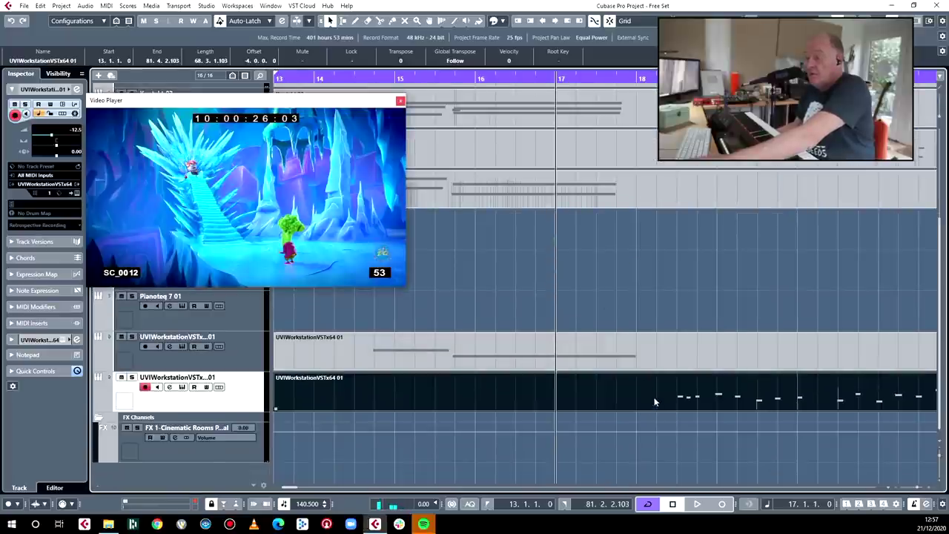
Render the new UVIWorkstation MIDI part in place as audio and play it back against the picture.
key("ctrl+shift+r")
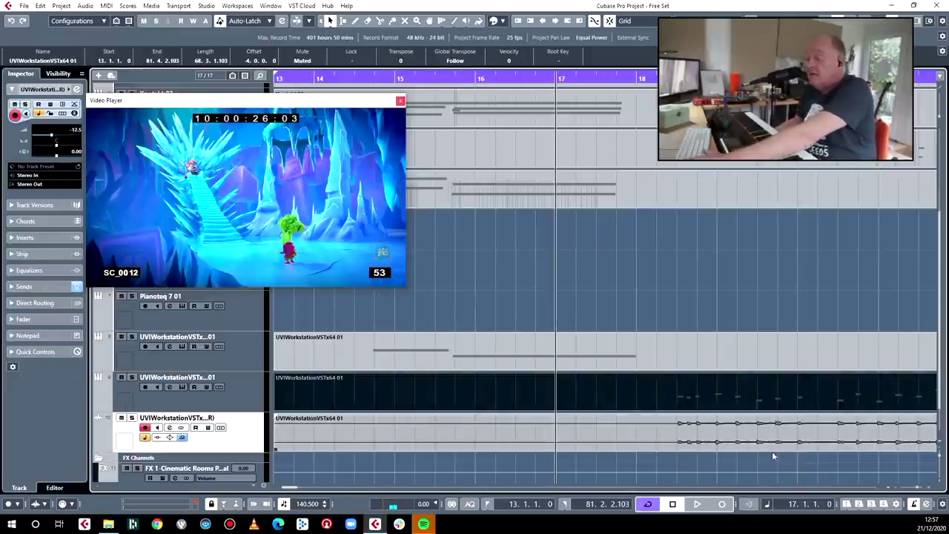
key("space")
key("g")
key("g")
key("g")
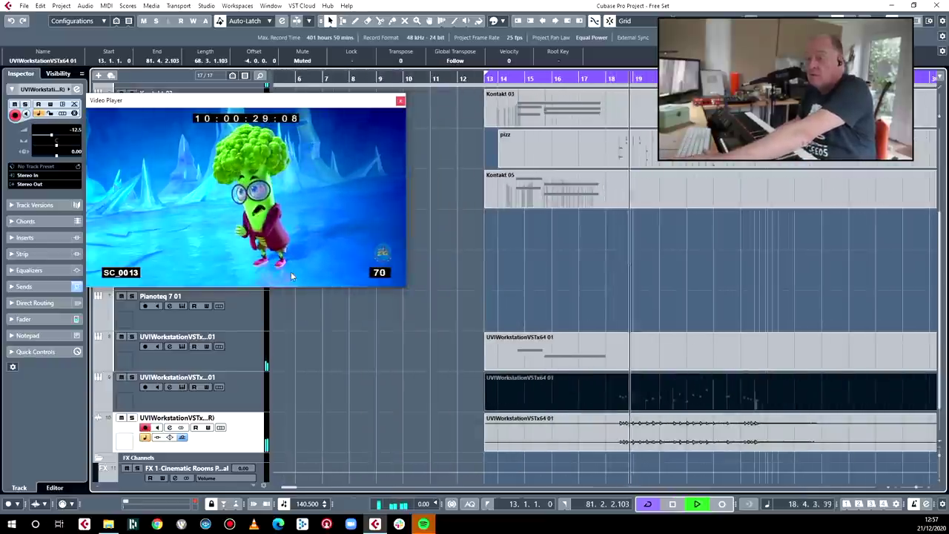
left_click_drag(216, 96, 199, 31)
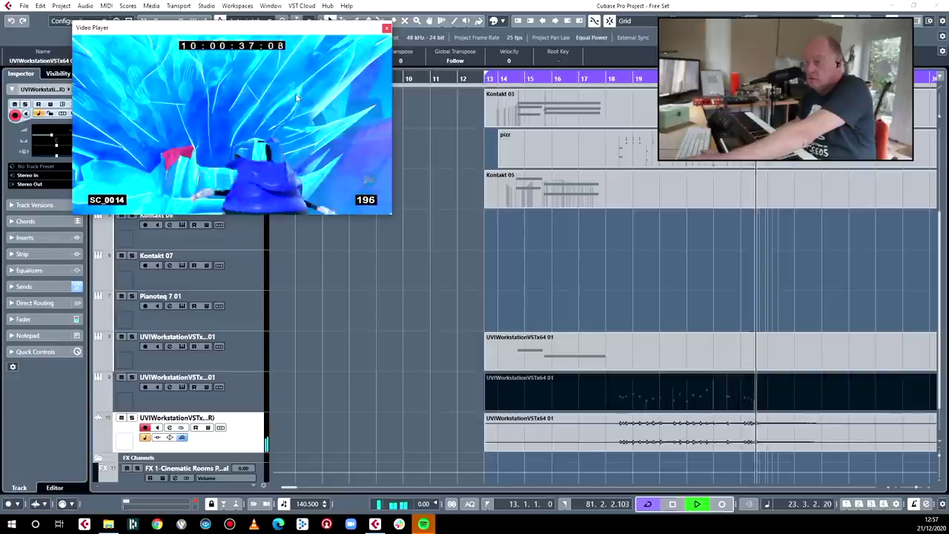
key("space")
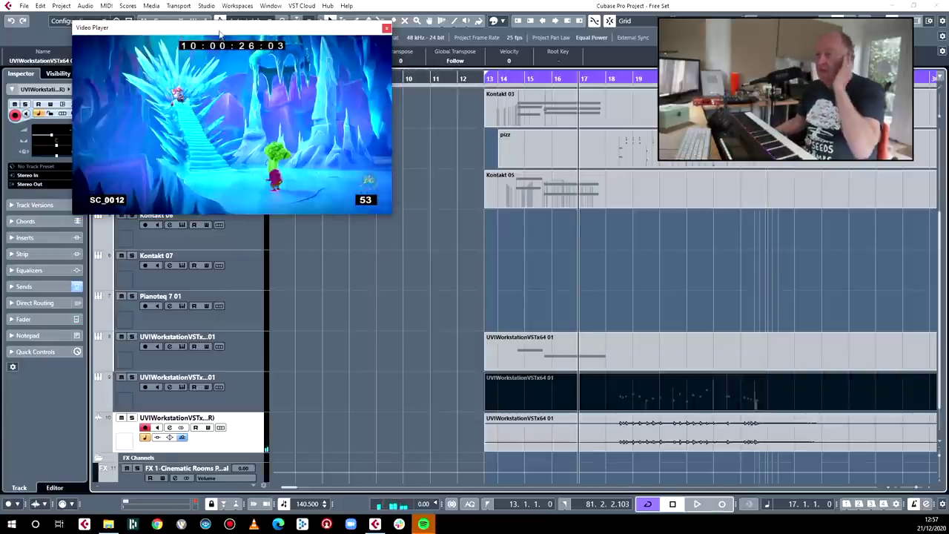
Show the lanes of the Pianoteq 7 01 track, select the track and open its instrument with the video moved aside.
left_click(221, 306)
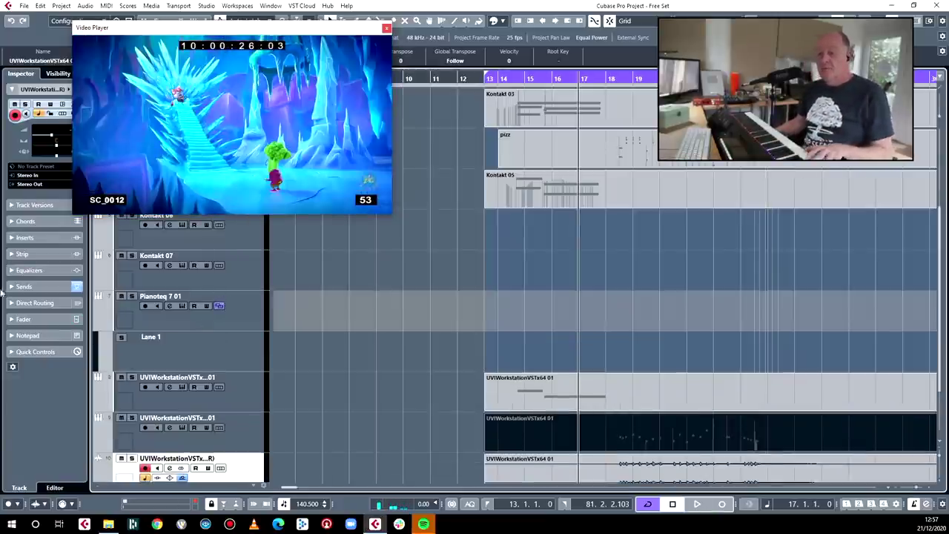
left_click(240, 302)
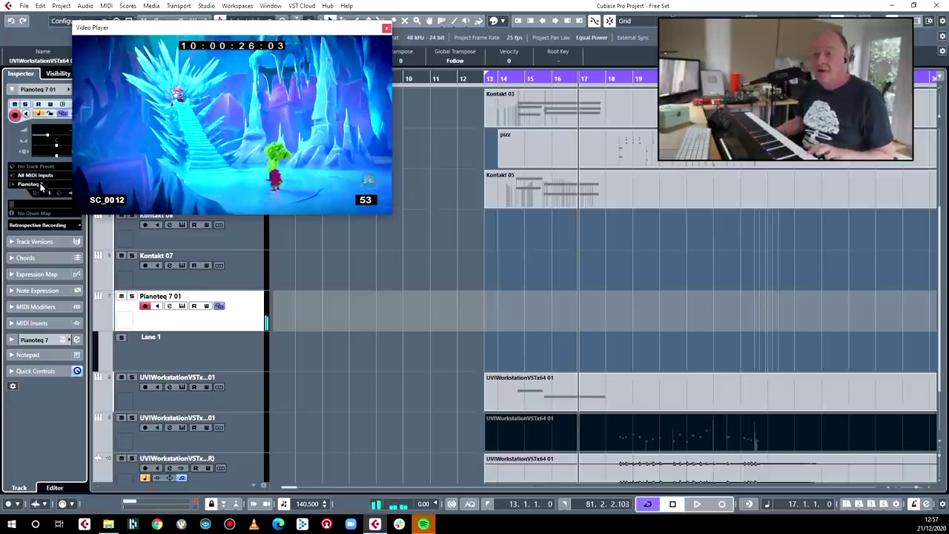
left_click_drag(169, 31, 424, 38)
left_click(169, 306)
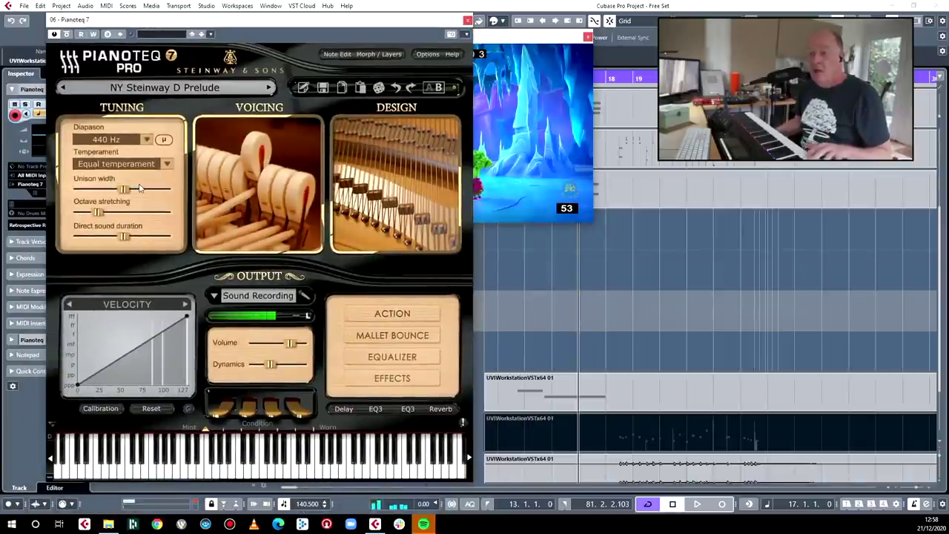
Audition the Upright U4 preset U4 Ruined in Pianoteq and load U4 Honky Tonk in its place.
left_click(141, 90)
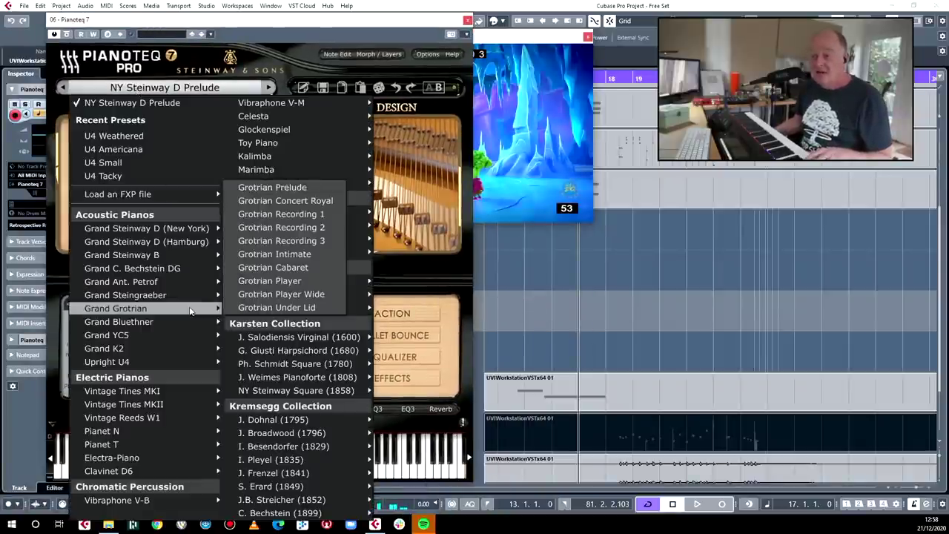
mouse_move(164, 363)
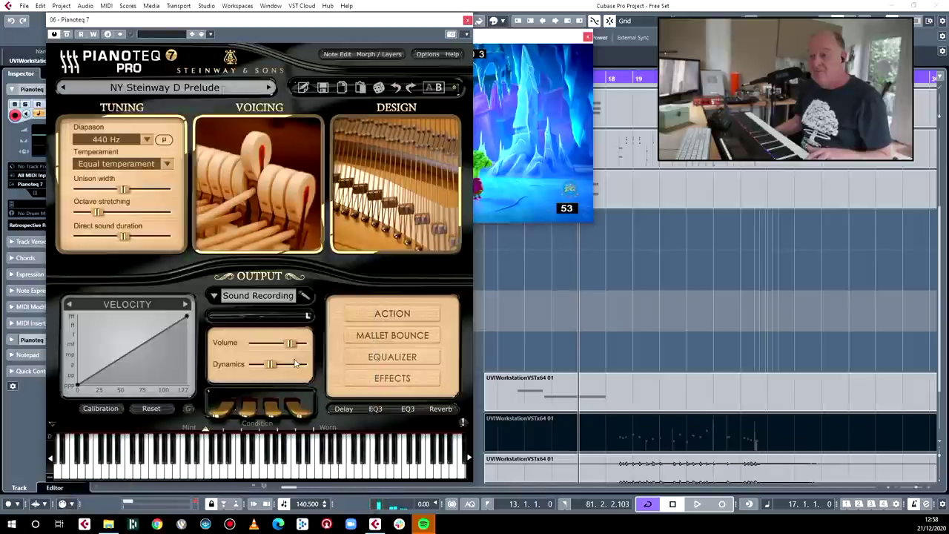
left_click(295, 363)
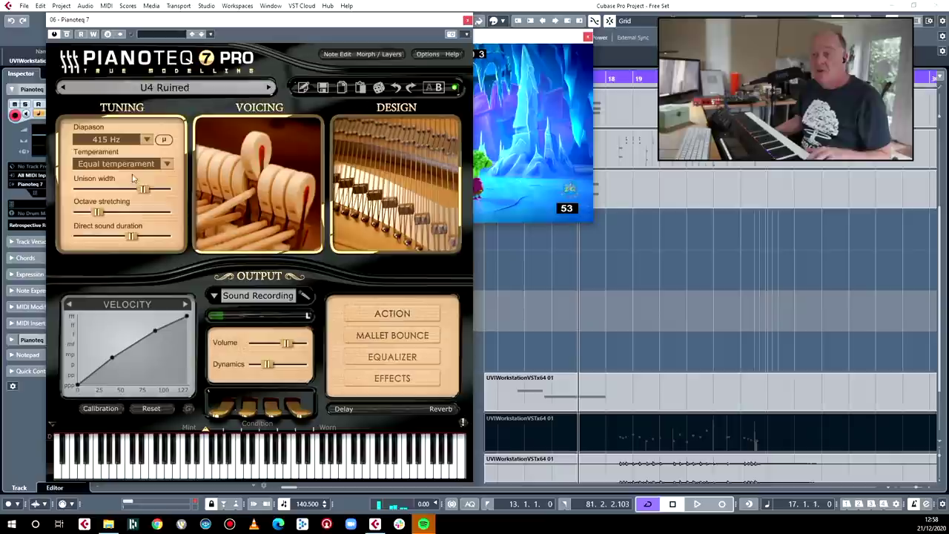
left_click(166, 87)
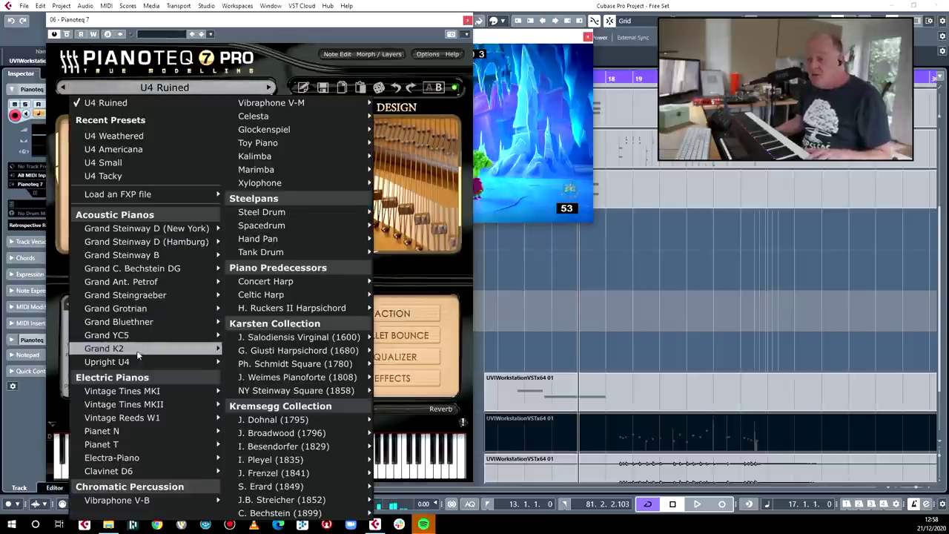
mouse_move(138, 364)
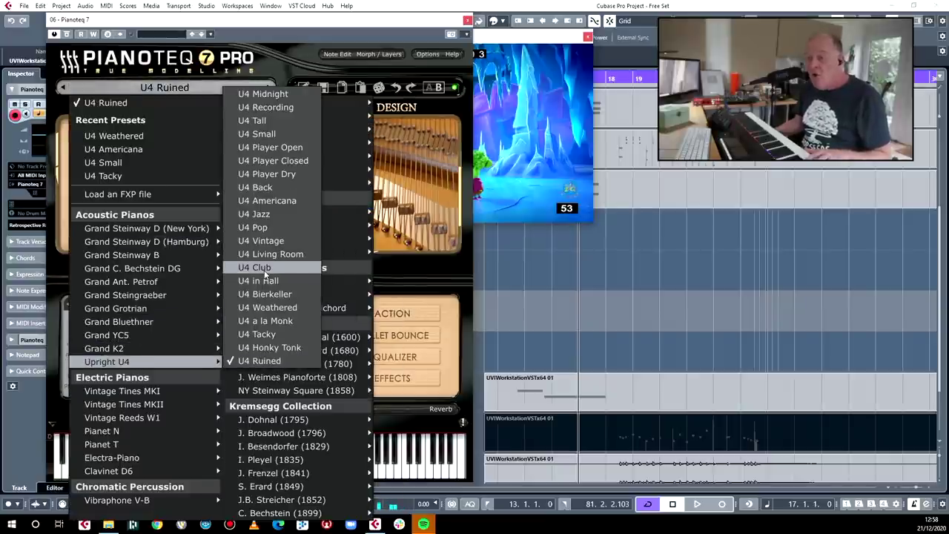
left_click(273, 347)
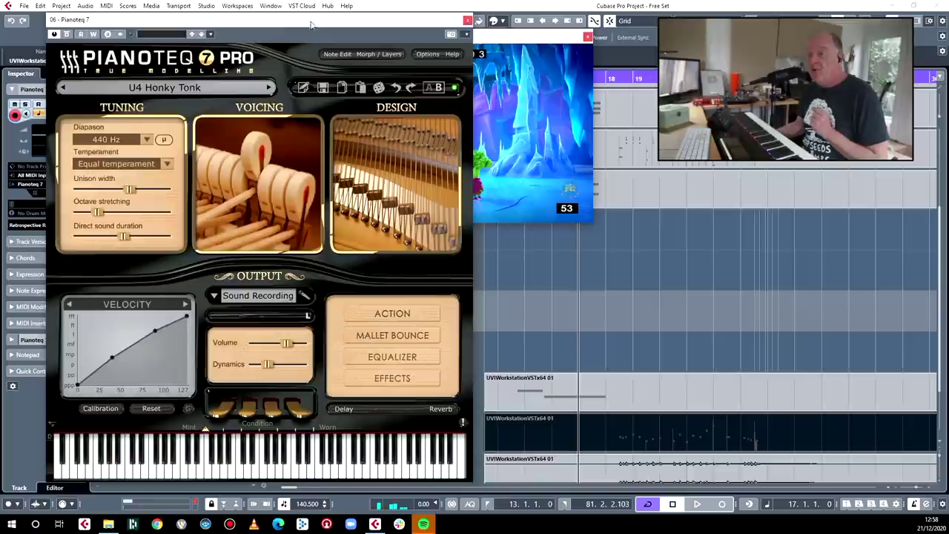
Close the Pianoteq window and move the video window over the upper track list to expose the video and marker tracks.
left_click_drag(302, 26, 644, 37)
left_click(644, 38)
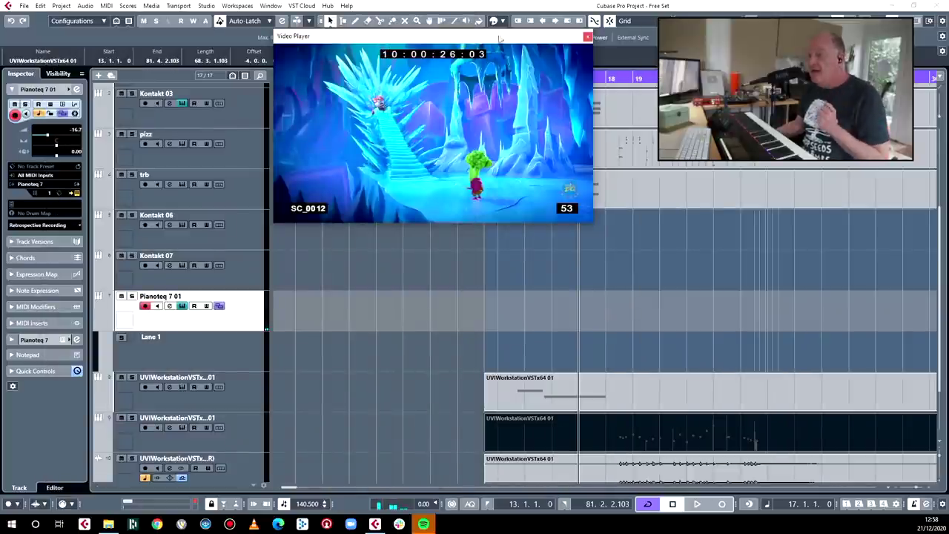
left_click_drag(457, 44, 219, 49)
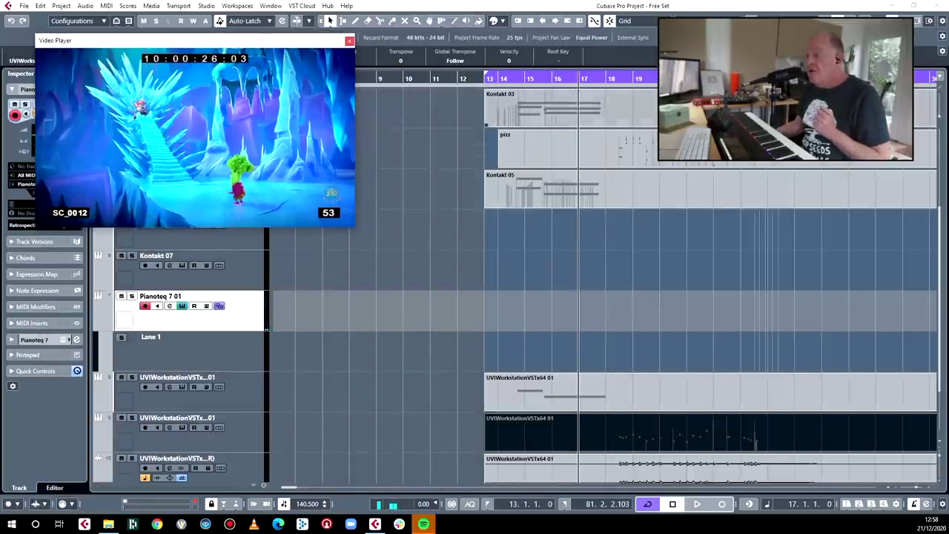
scroll(593, 334, "up", 5)
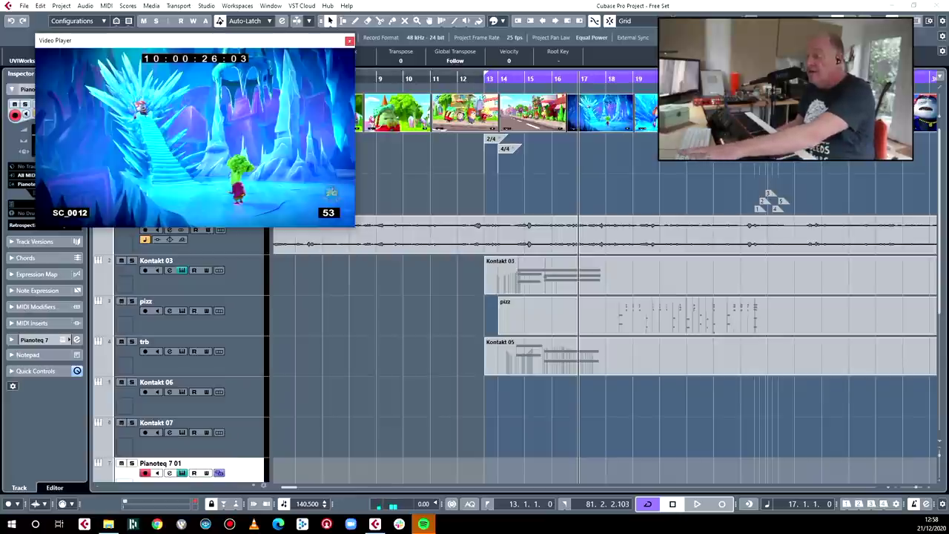
Set the right locator and the project cursor to the start of bar 23, just ahead of markers 1 to 5.
key("shift+n")
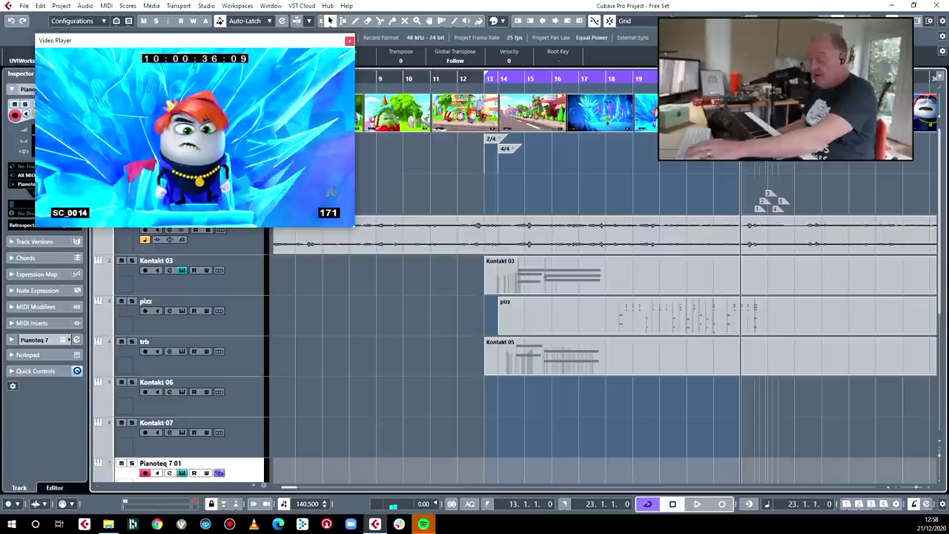
key("h")
key("h")
key("h")
key("h")
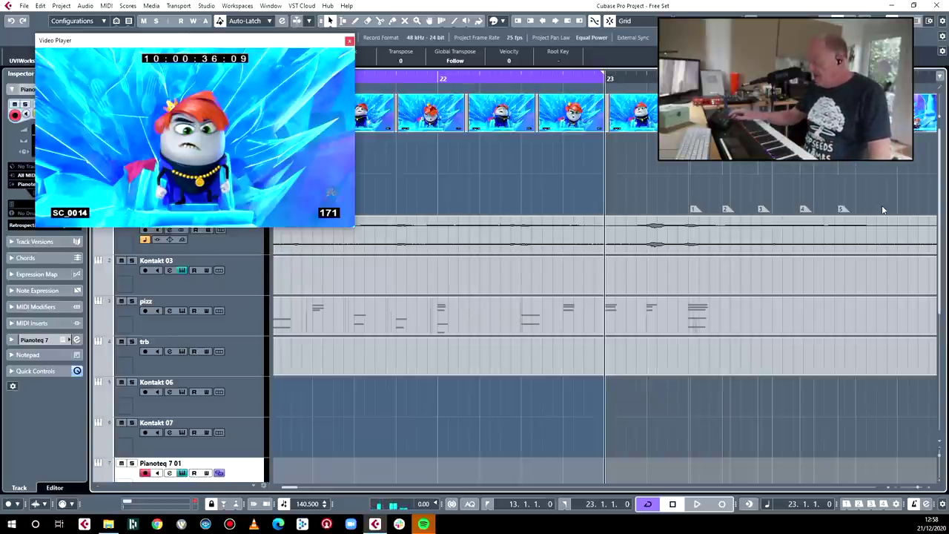
Record two takes of a falling five-note Pianoteq phrase from bar 23 on the markers and hide the track's lanes.
key("KP_Multiply")
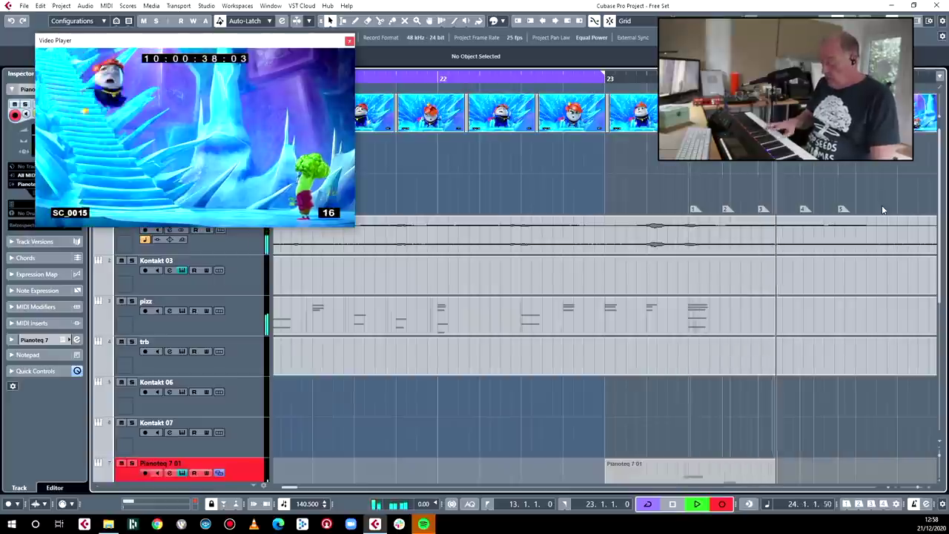
key("space")
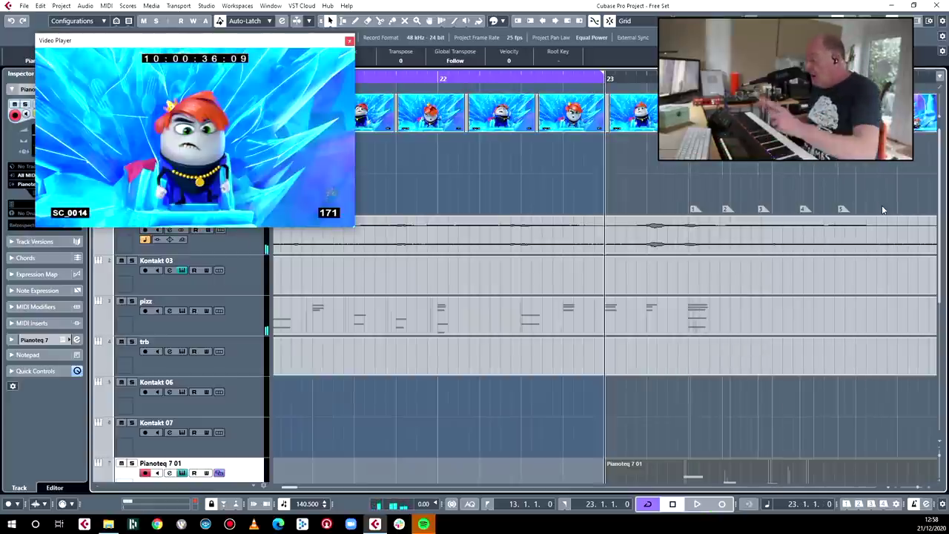
key("KP_Multiply")
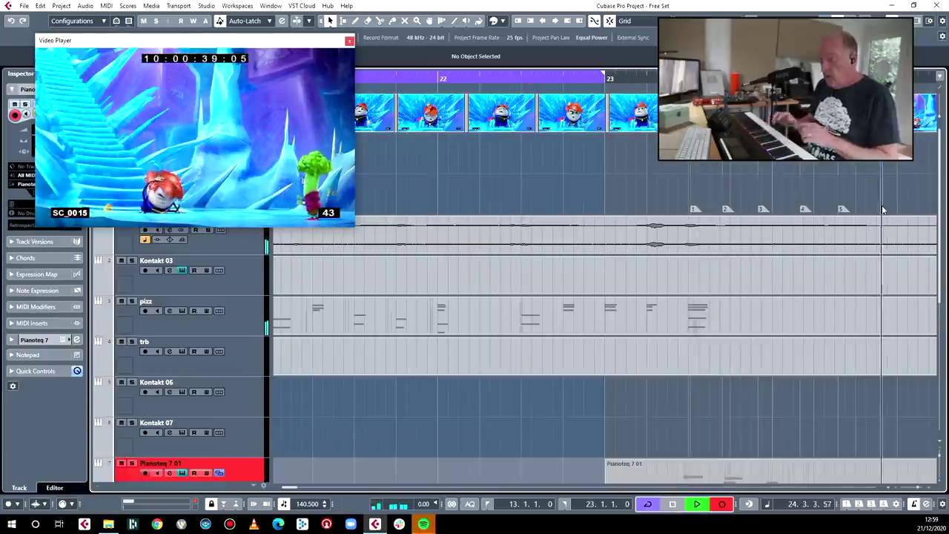
key("space")
scroll(718, 395, "down", 3)
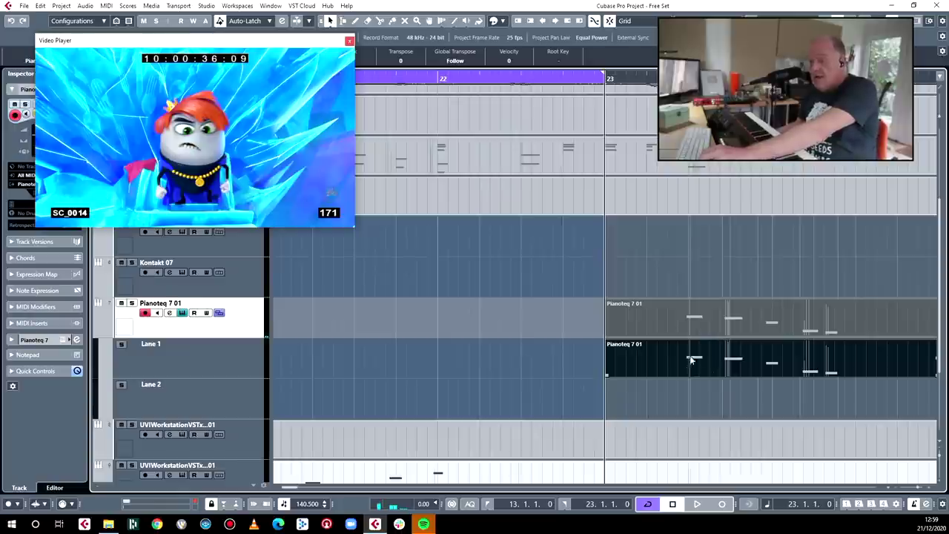
left_click(221, 313)
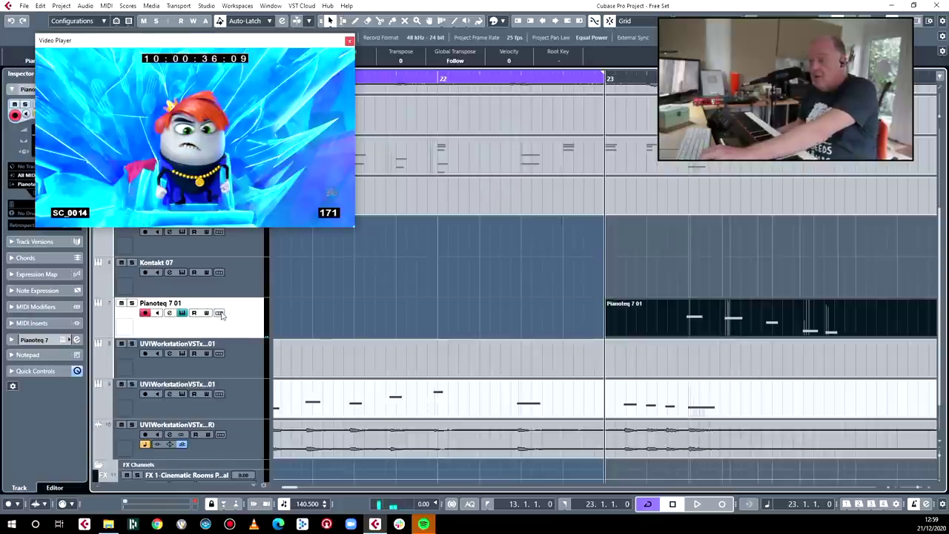
Open the recorded Pianoteq part in the Key Editor and enlarge the editor to show all its notes.
double_click(664, 318)
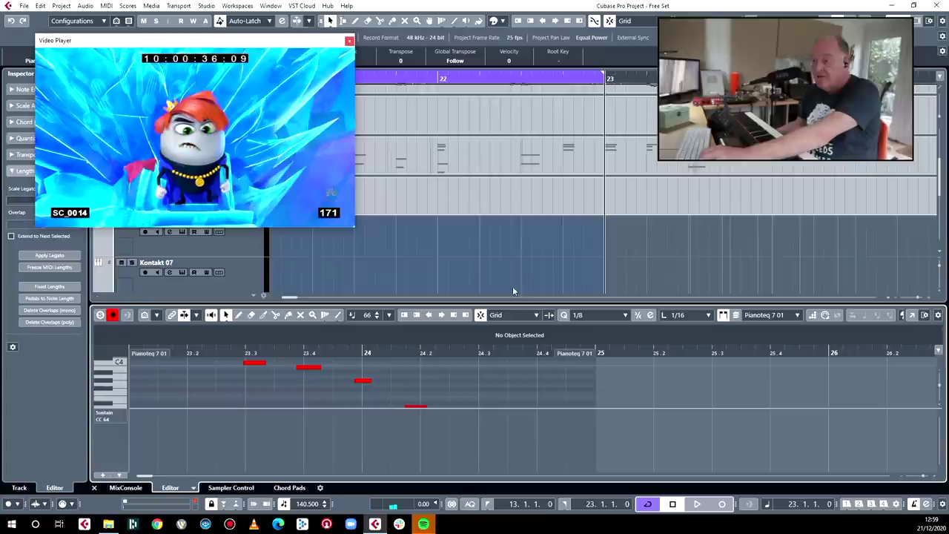
left_click_drag(512, 303, 512, 141)
scroll(321, 325, "up", 3)
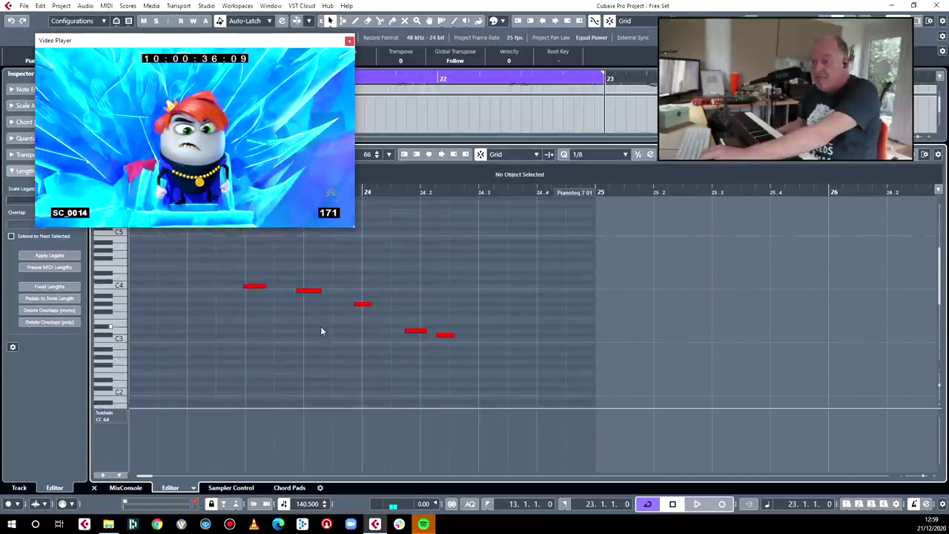
Discard a trial note copy, duplicate all five notes six semitones lower and play the result from bar 23.
left_click_drag(252, 289, 267, 342, "alt")
key("Delete")
left_click_drag(210, 249, 475, 403)
left_click_drag(247, 286, 252, 319)
key("space")
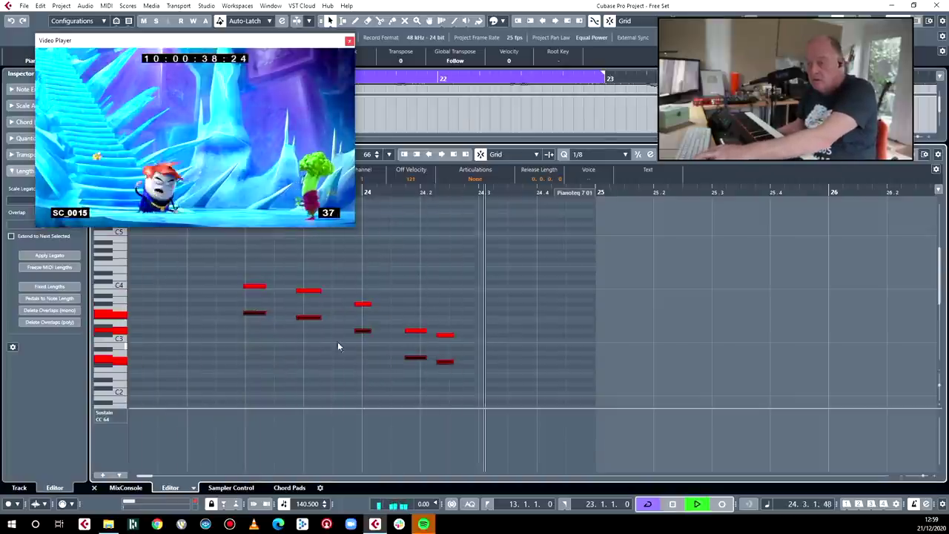
key("space")
Duplicate the lower row of notes another three semitones down, starting on D#3, and play the three-note chords.
left_click_drag(251, 312, 252, 328, "alt")
key("space")
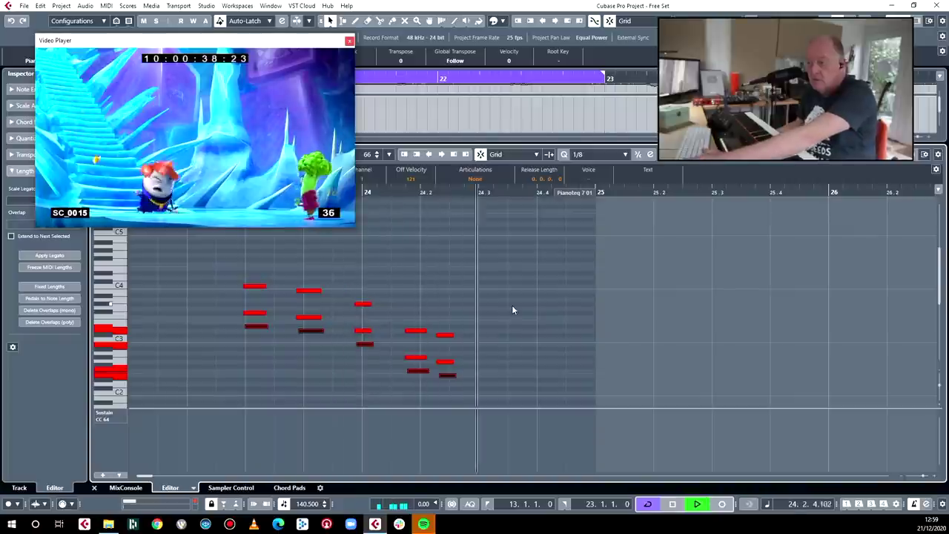
key("space")
Turn off the FX 1-Cinematic Rooms send on the Pianoteq 7 01 channel and return to its notes in the Key Editor.
left_click_drag(240, 45, 738, 126)
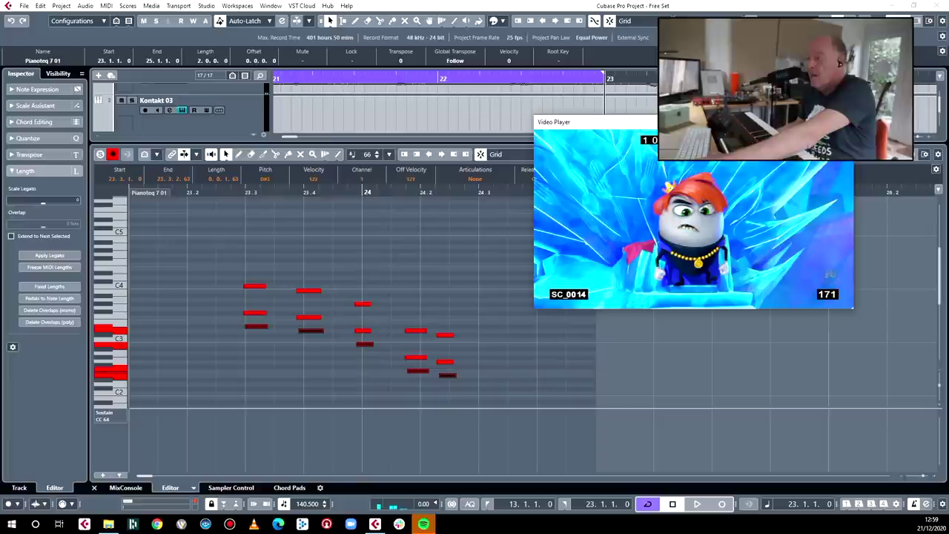
left_click(125, 488)
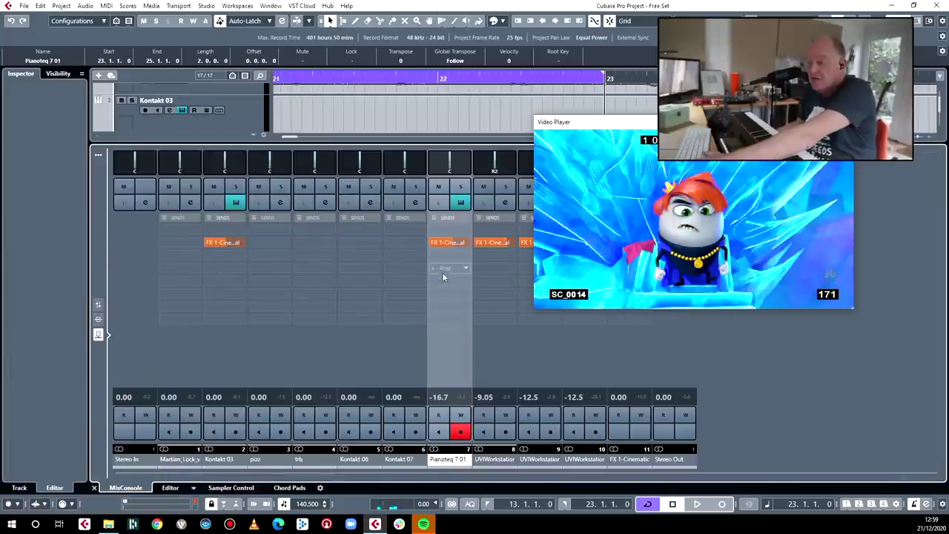
mouse_move(446, 245)
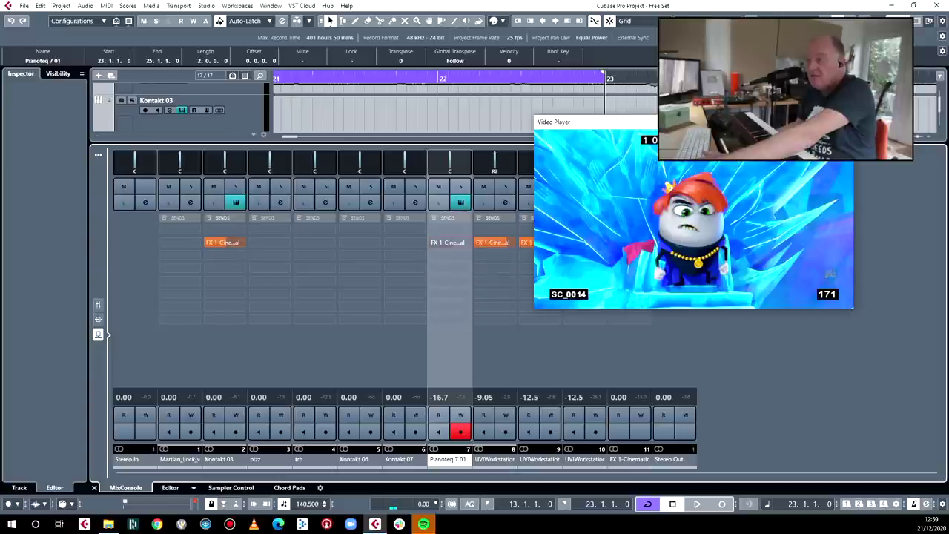
left_click(171, 488)
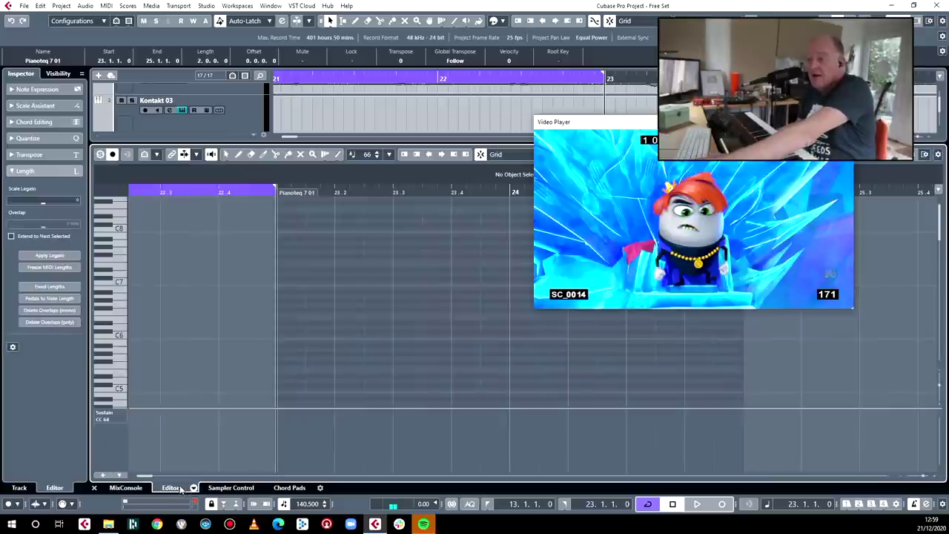
scroll(406, 309, "down", 5)
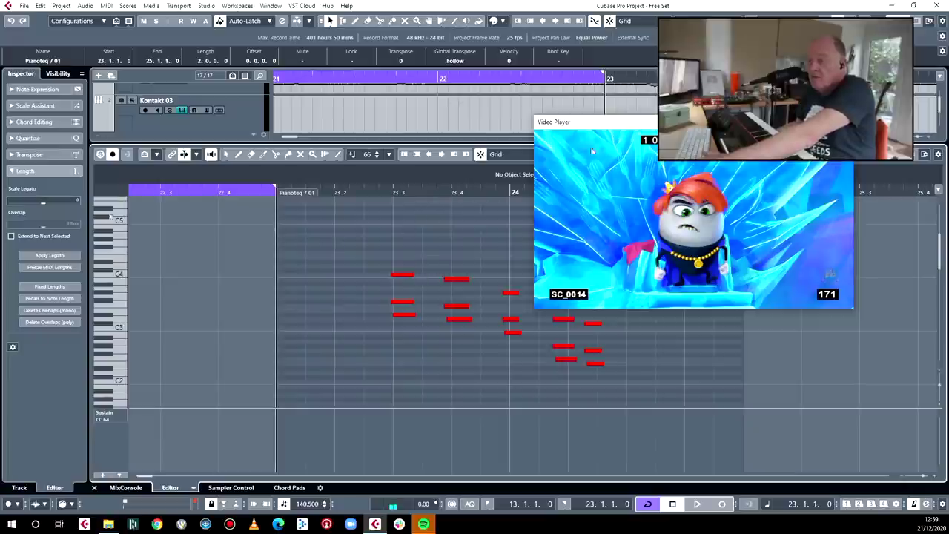
Move the video window clear of the piano notes and play the chords against the picture from bar 23.
left_click_drag(592, 151, 165, 371)
scroll(364, 127, "right", 10)
scroll(368, 126, "down", 1)
scroll(367, 121, "down", 4)
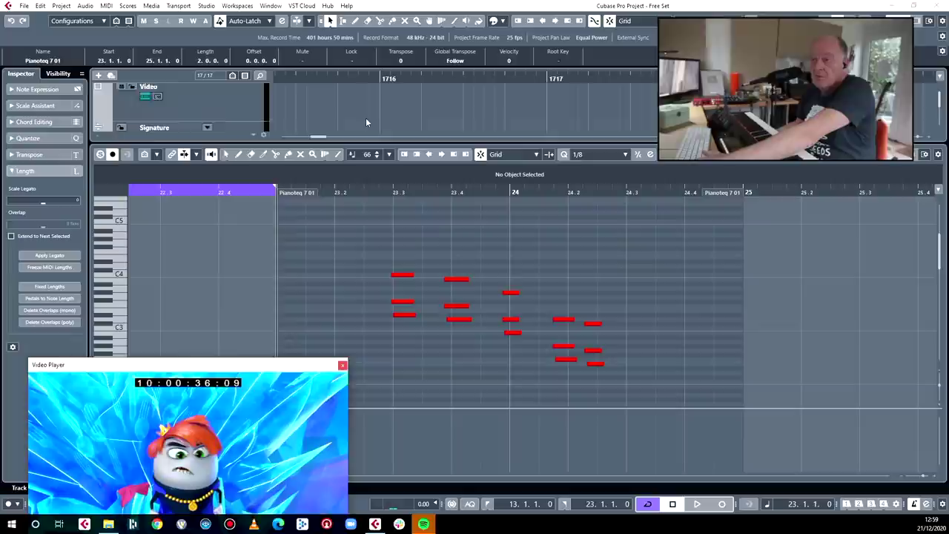
scroll(362, 121, "down", 1)
key("space")
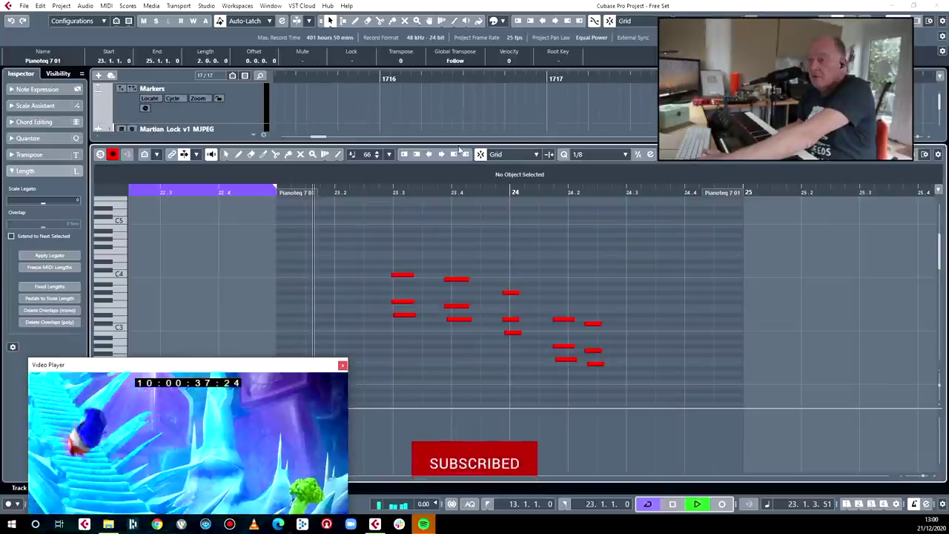
key("space")
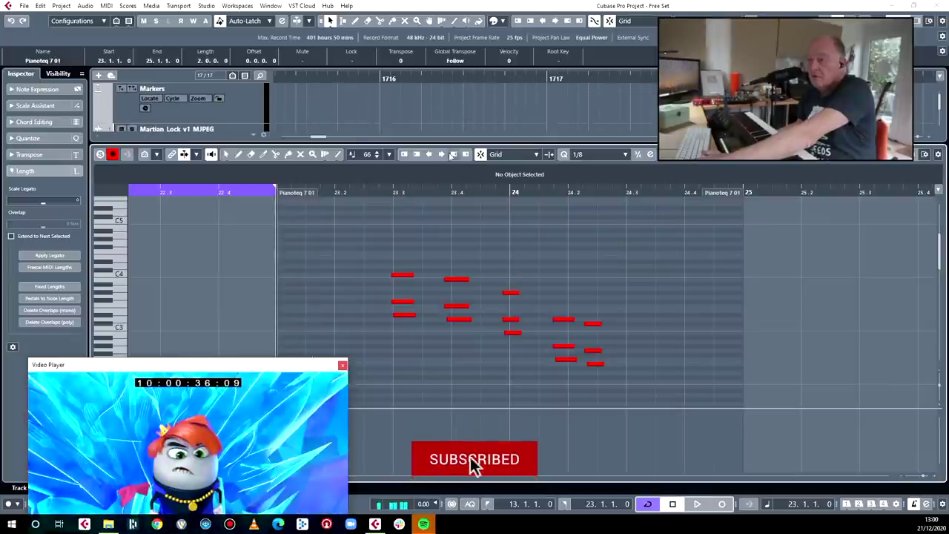
Shrink the Key Editor to uncover the project tracks and select the Markers track at bar 23.
left_click_drag(485, 142, 485, 304)
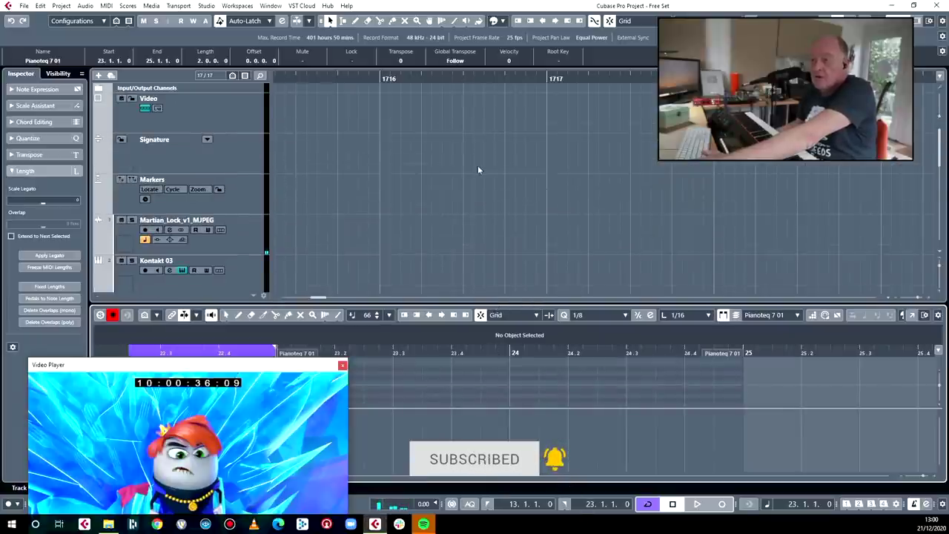
scroll(477, 166, "down", 5)
scroll(472, 176, "down", 2)
scroll(472, 176, "up", 8)
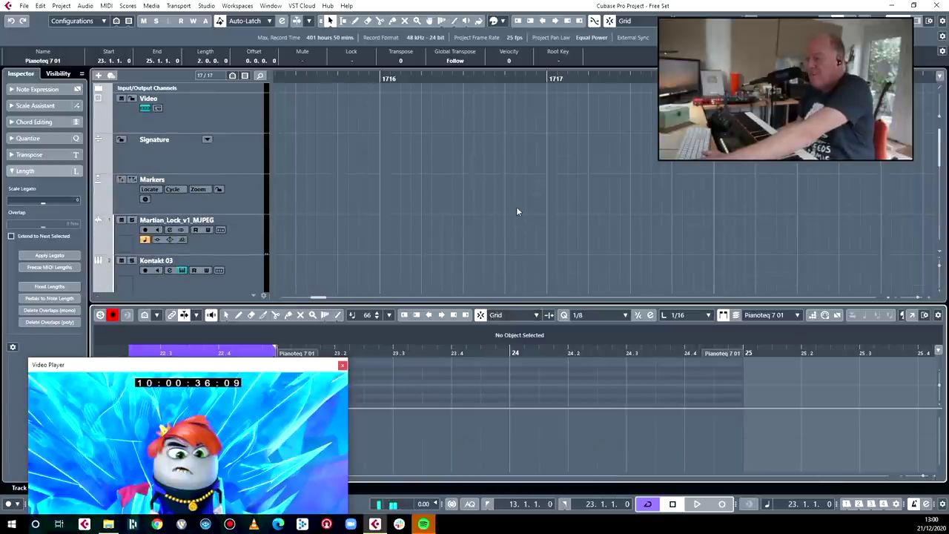
left_click(228, 190)
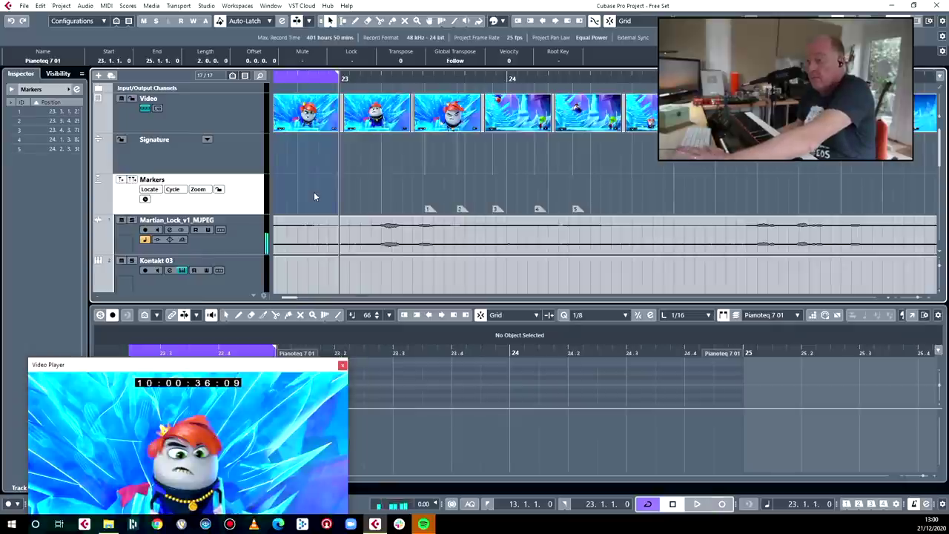
key("space")
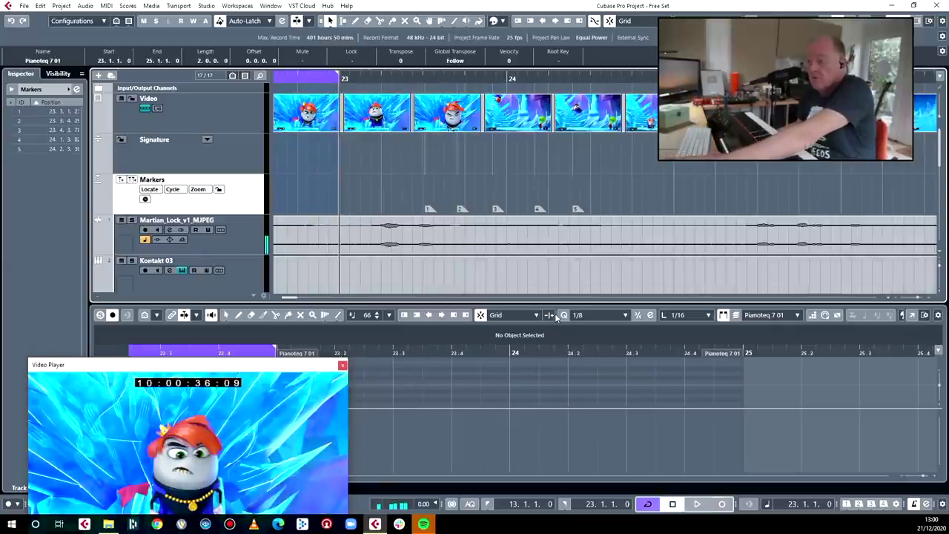
Compare the piano chords with the five markers from bar 23, and close the Key Editor to show the whole track list.
scroll(492, 207, "down", 1)
scroll(493, 207, "up", 3)
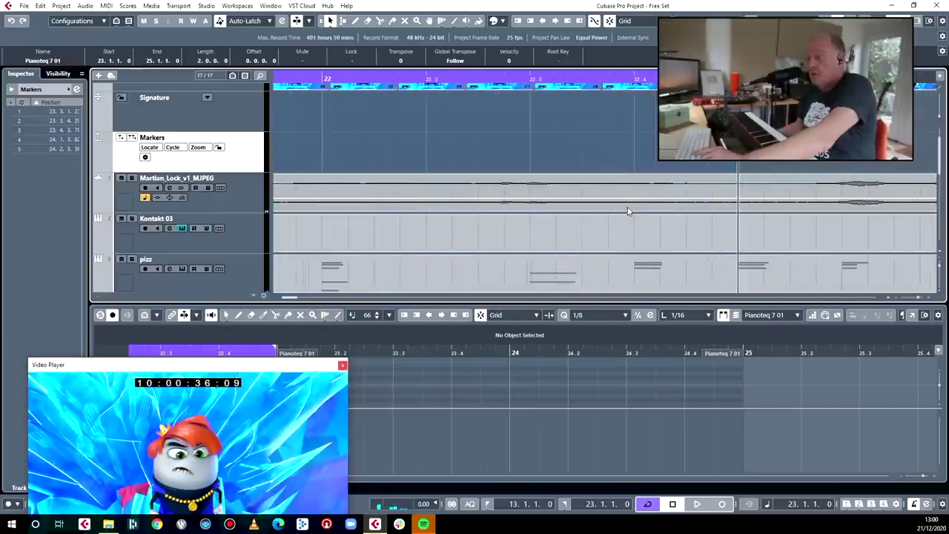
scroll(627, 211, "right", 4)
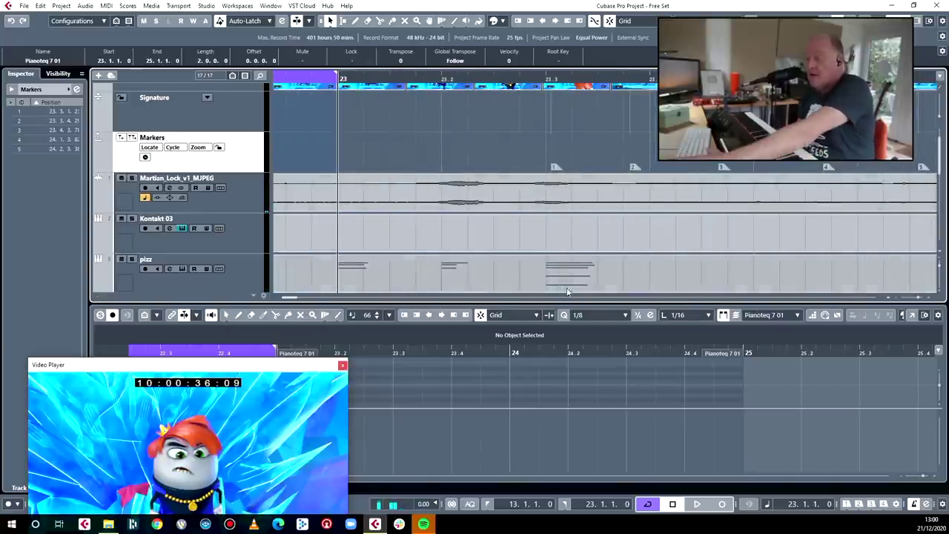
left_click_drag(572, 302, 571, 222)
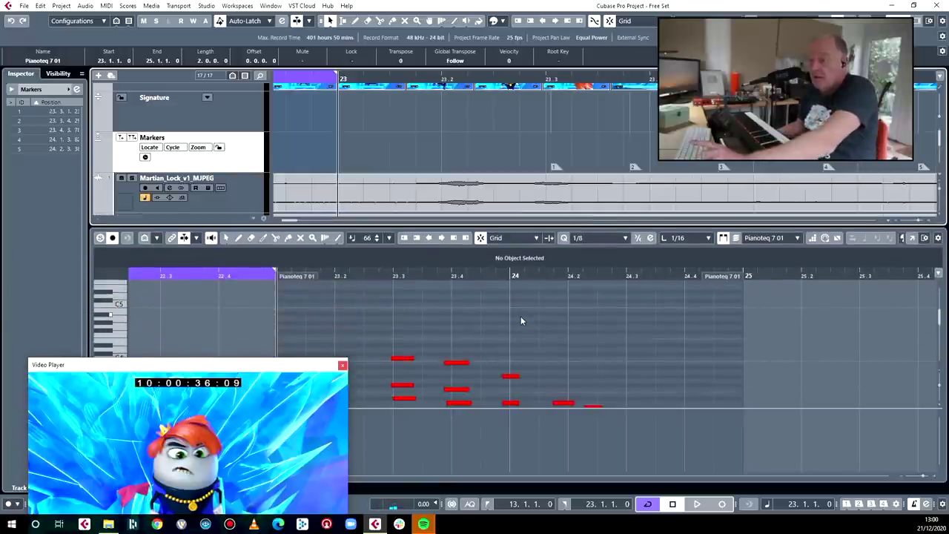
scroll(521, 319, "left", 3)
scroll(528, 320, "right", 1)
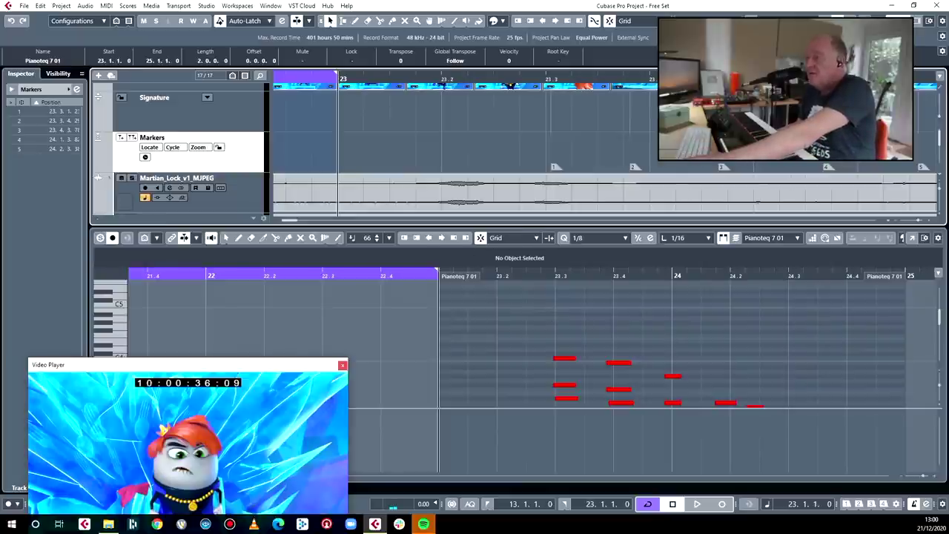
key("ctrl+alt+e")
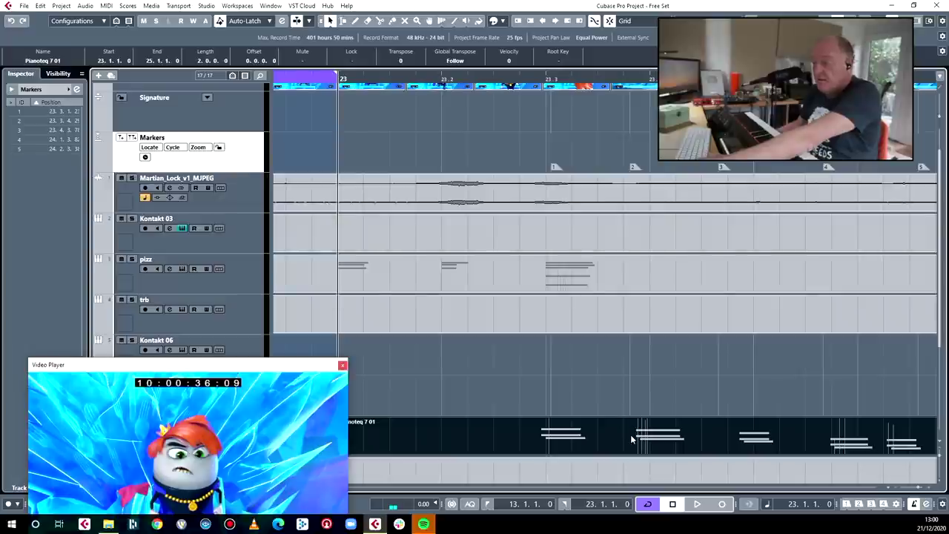
Split the Pianoteq 7 01 part just before its second chord with snap off and align that chord with marker 2.
key("3")
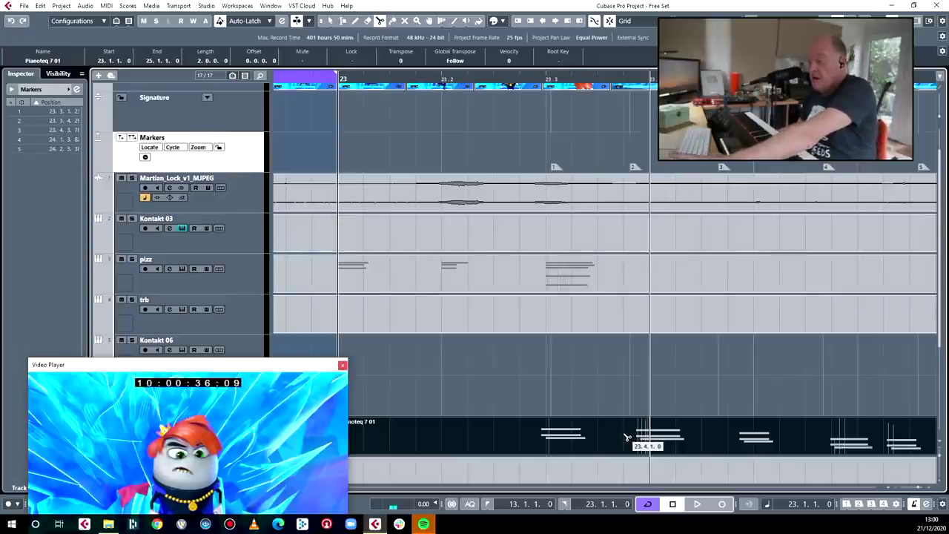
left_click(627, 437)
key("ctrl+z")
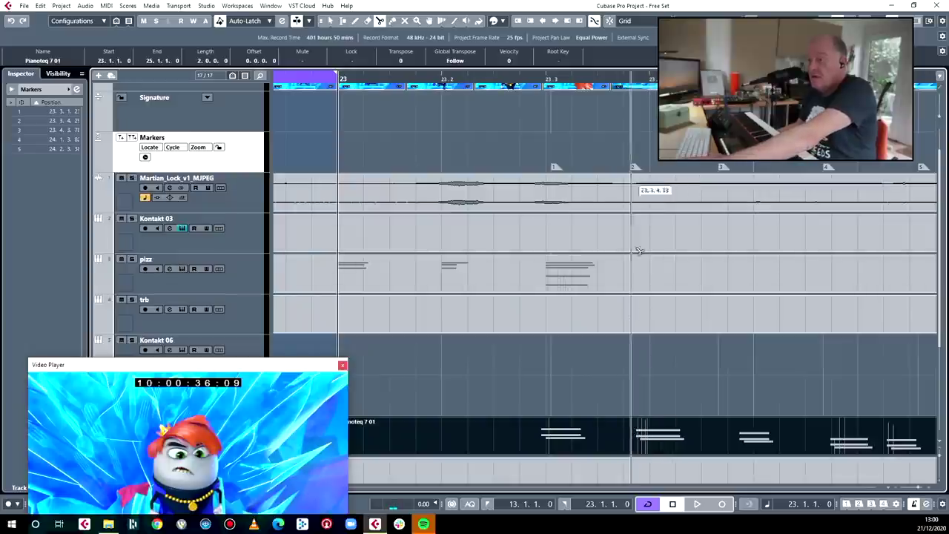
left_click(647, 437)
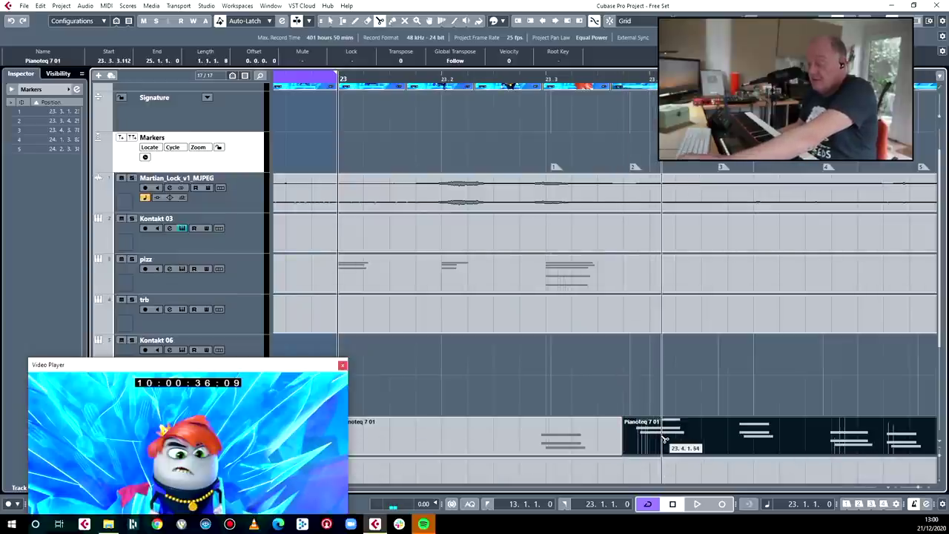
key("1")
left_click_drag(662, 438, 655, 436)
Split the Pianoteq part before the third chord and shift the remainder to line up with marker 3.
key("3")
left_click(699, 435)
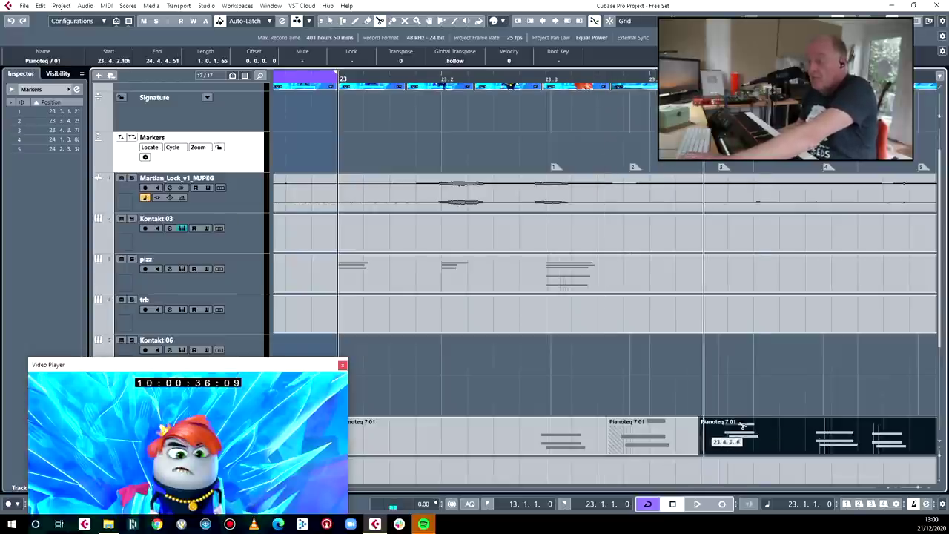
left_click_drag(763, 427, 760, 428)
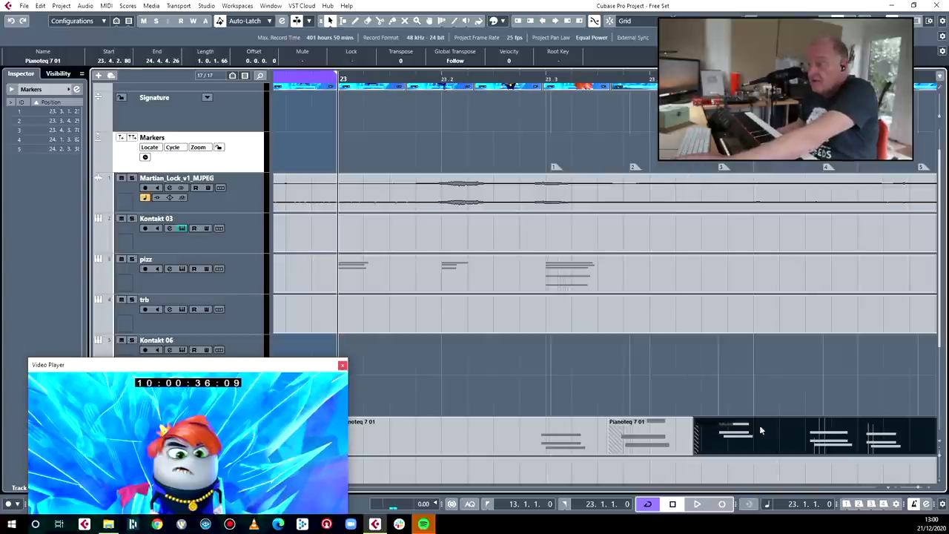
Split the Pianoteq part before the fourth chord and move the remainder to start at 24.1.3.10, in line with marker 4.
key("3")
left_click(808, 437)
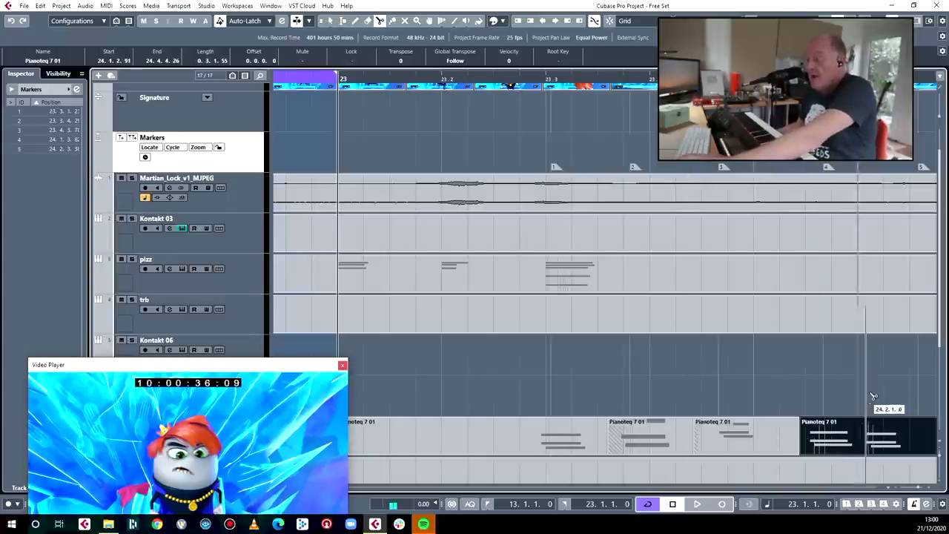
scroll(848, 407, "right", 3)
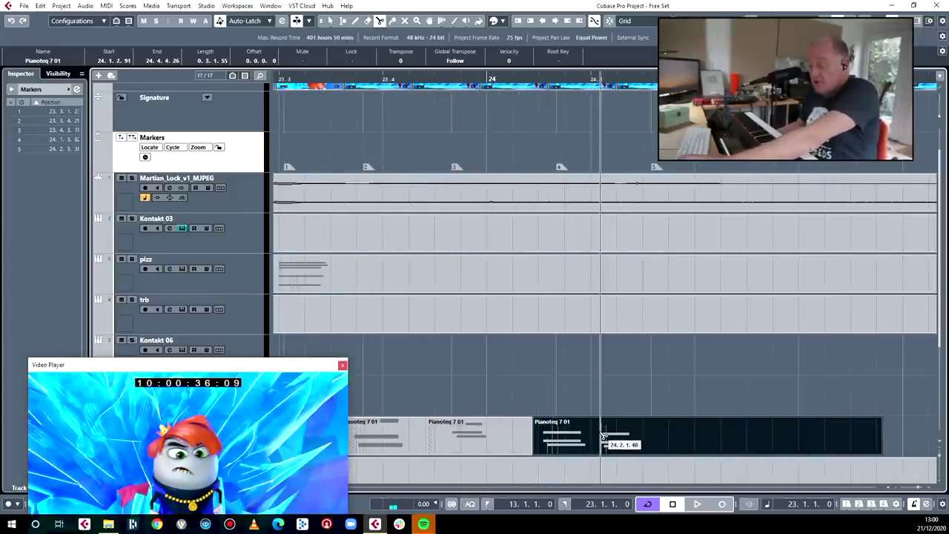
key("1")
left_click_drag(577, 437, 585, 433)
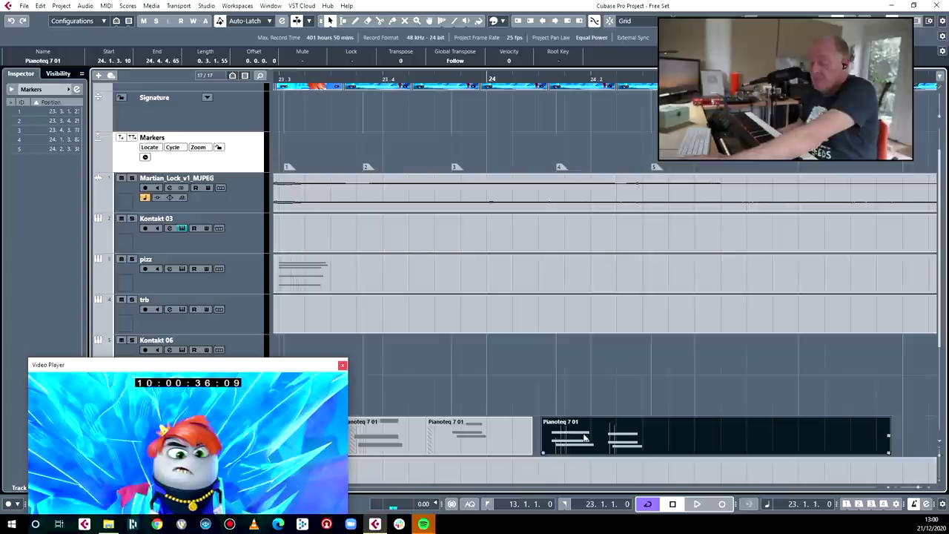
Split off the fifth Pianoteq chord and move its part to start at 24.2.3.9, in line with marker 5.
key("3")
left_click(605, 443)
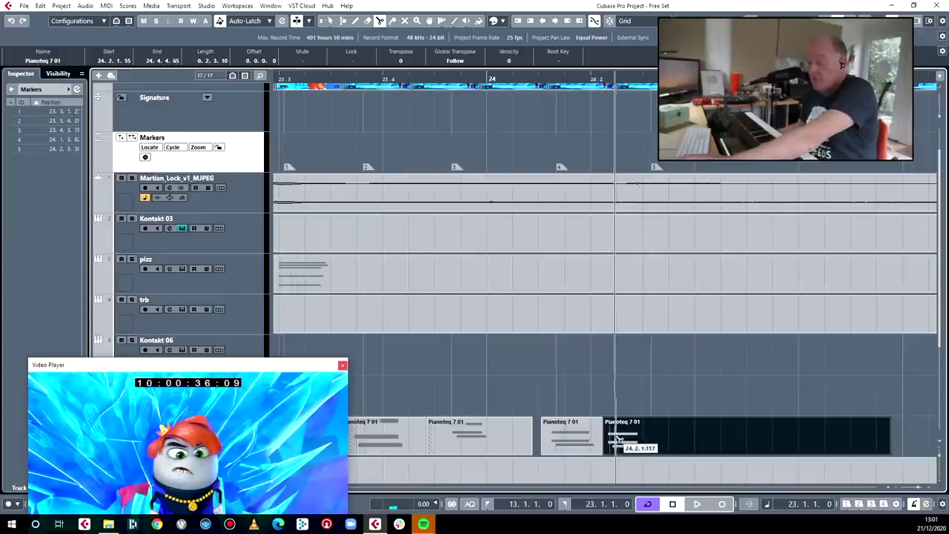
key("1")
left_click_drag(627, 441, 667, 440)
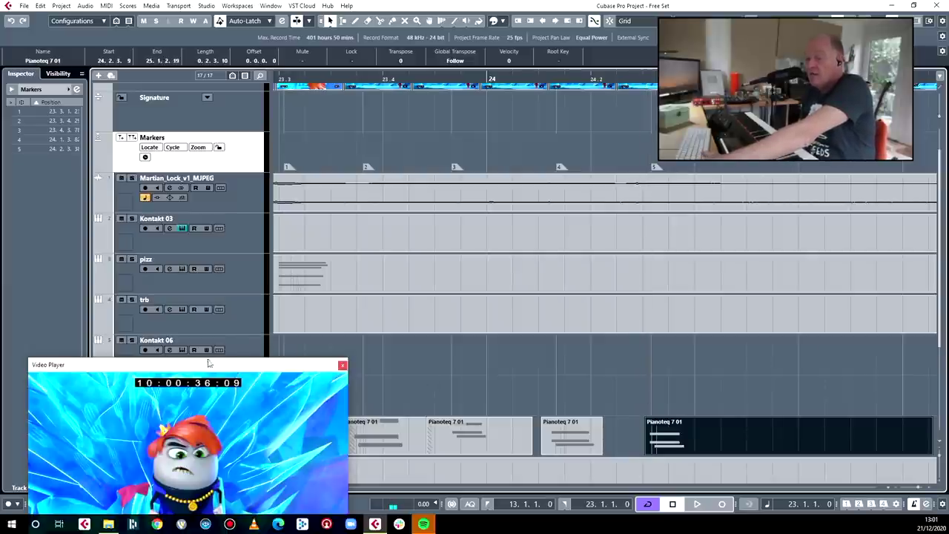
Move the video window off the Pianoteq track and play the repositioned chords against the picture from bar 23.
left_click_drag(206, 372, 311, 134)
scroll(515, 338, "left", 3)
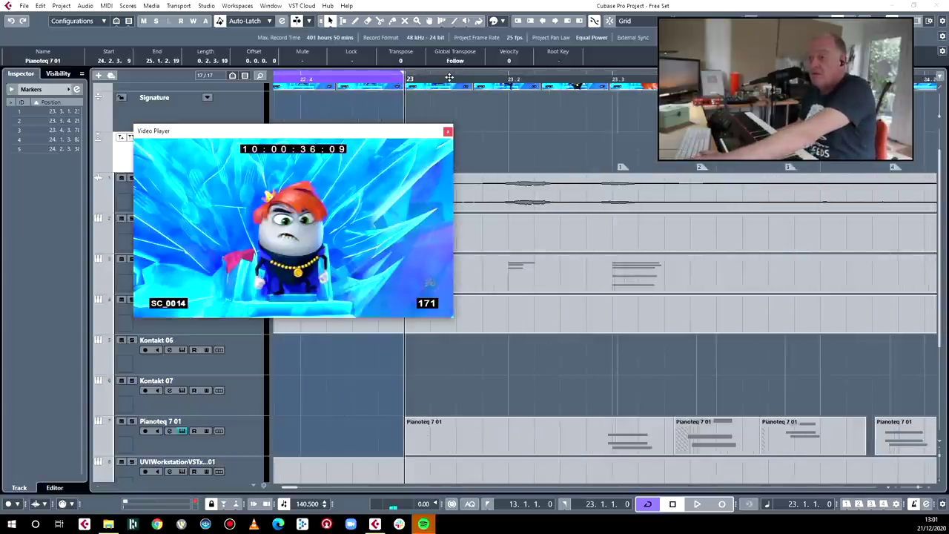
key("space")
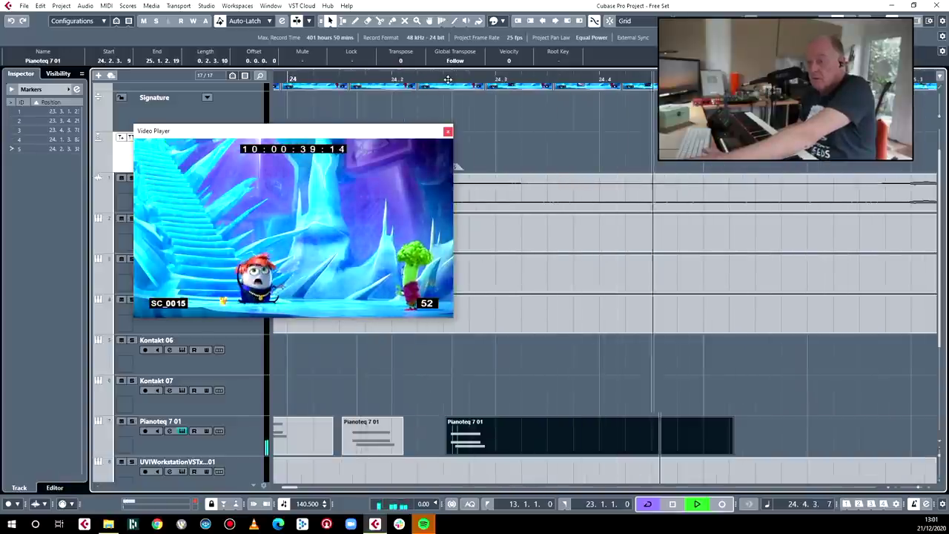
key("space")
key("space")
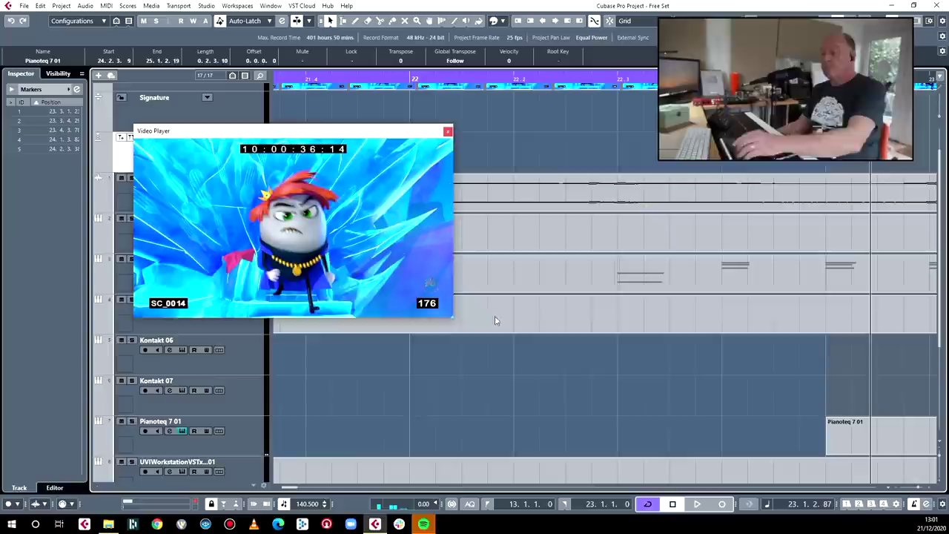
Open the last Pianoteq part in the Key Editor and lengthen its three chord notes to just past bar 26.
scroll(652, 308, "left", 5)
scroll(659, 324, "left", 3)
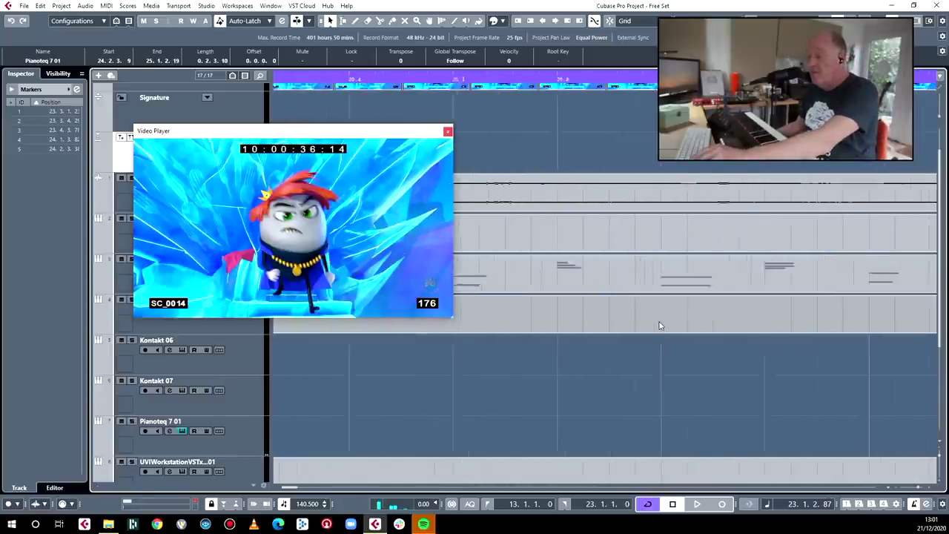
scroll(675, 428, "down", 3)
scroll(789, 360, "right", 12)
scroll(791, 356, "right", 4)
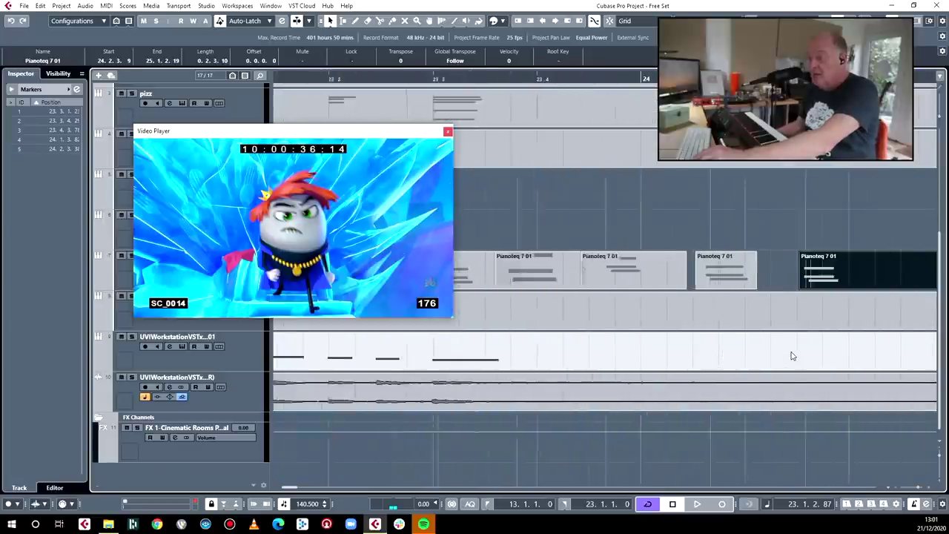
double_click(795, 269)
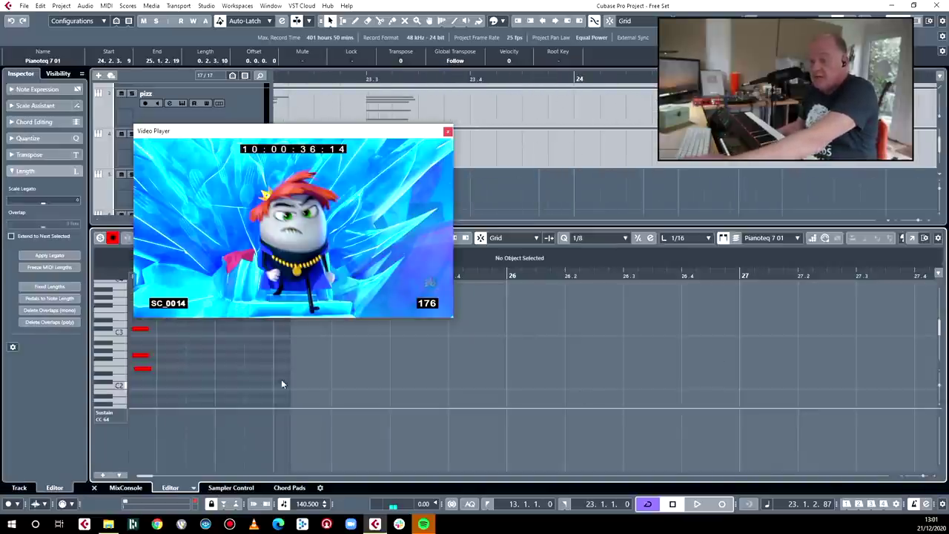
left_click_drag(301, 193, 296, 157)
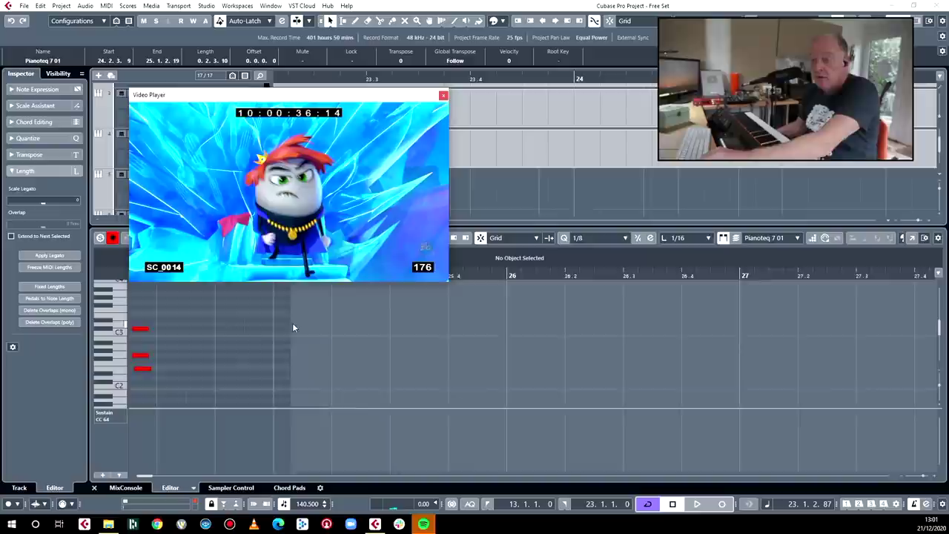
scroll(334, 326, "left", 4)
left_click_drag(375, 331, 316, 402)
left_click_drag(361, 316, 303, 401)
left_click_drag(313, 367, 689, 370)
Play the sustained final chord against the picture, closing the Key Editor and moving the video window clear of the upper tracks.
key("space")
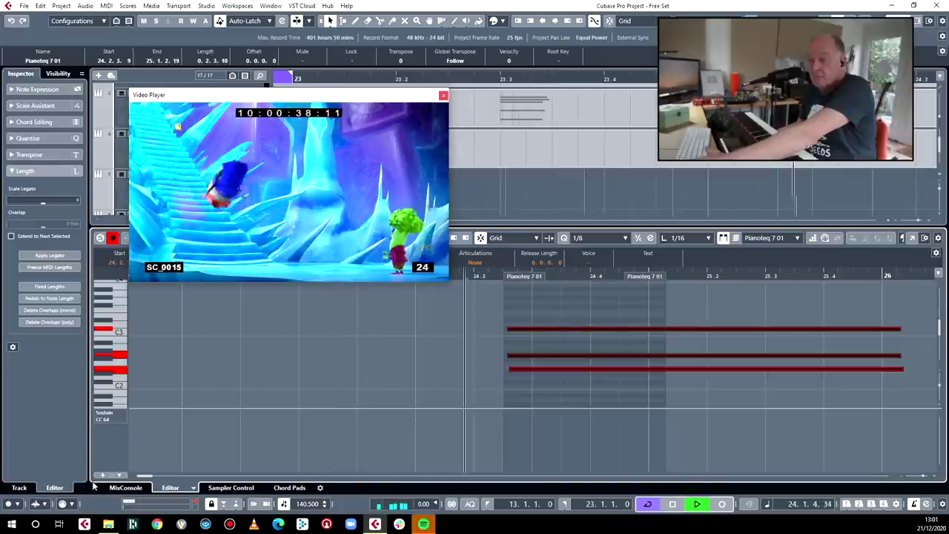
left_click(169, 487)
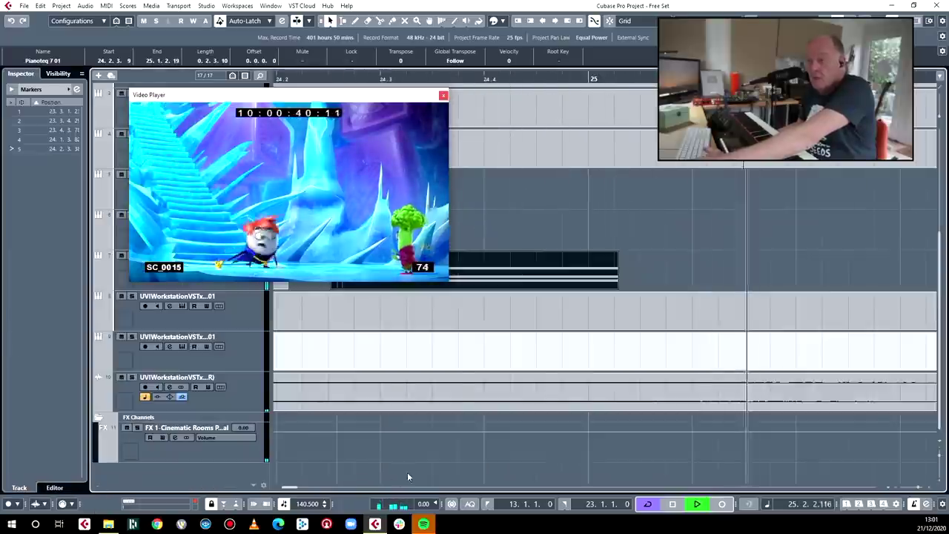
key("space")
left_click_drag(279, 99, 269, 310)
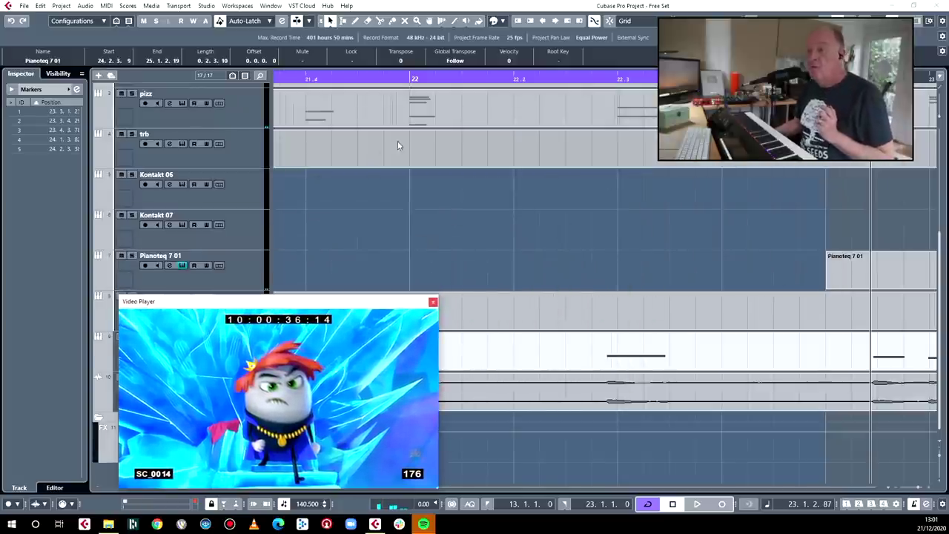
Select the UVIWorkstation track directly below Pianoteq 7 01 and set the locators around the last Pianoteq part.
scroll(430, 159, "up", 2)
key("g")
key("g")
key("g")
key("g")
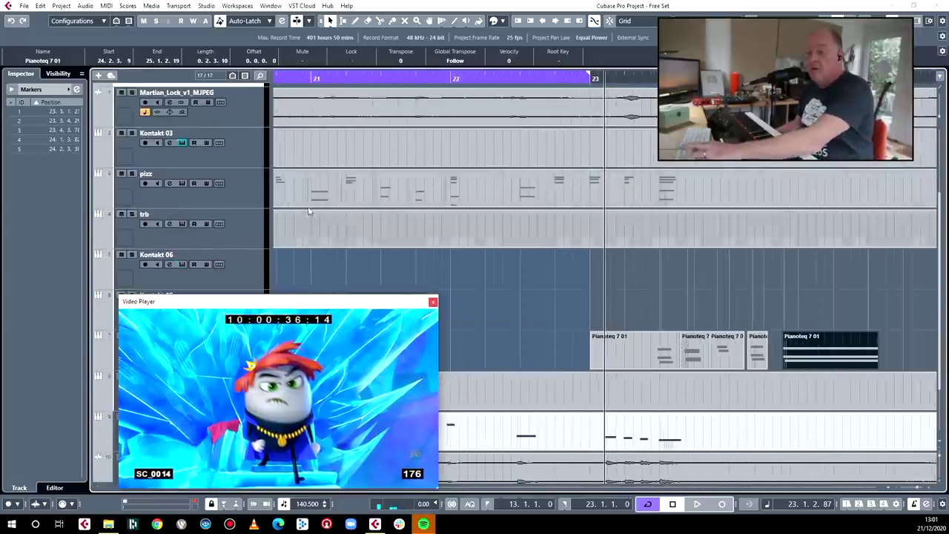
scroll(363, 274, "down", 2)
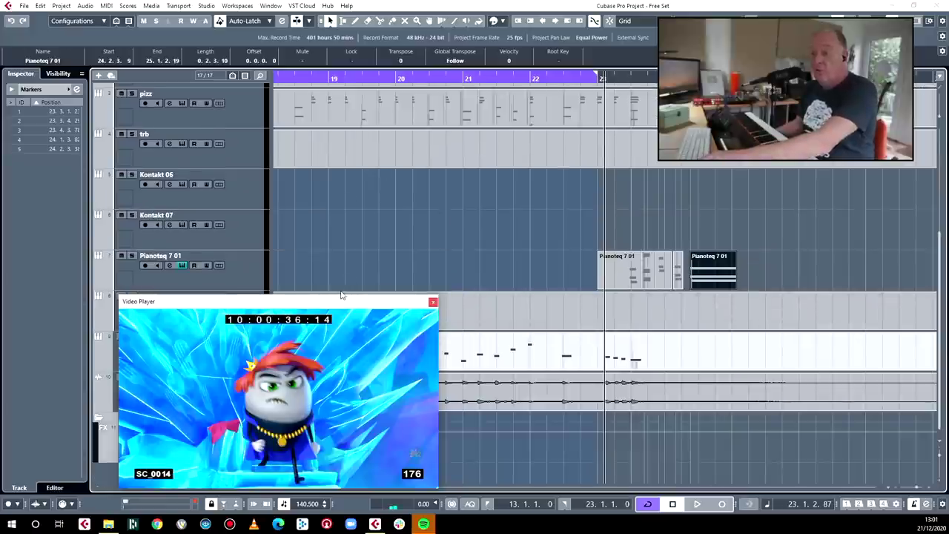
scroll(341, 282, "up", 2)
scroll(261, 269, "down", 2)
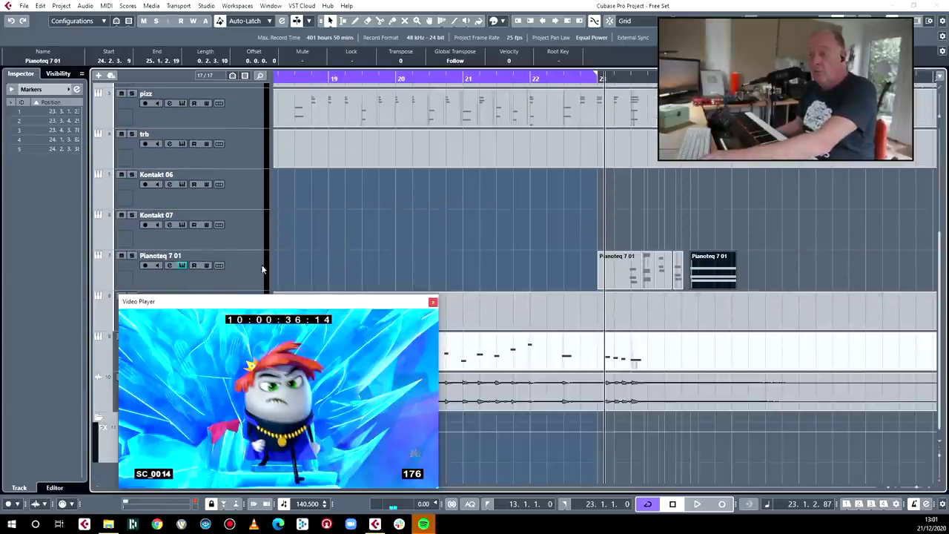
left_click_drag(245, 295, 177, 35)
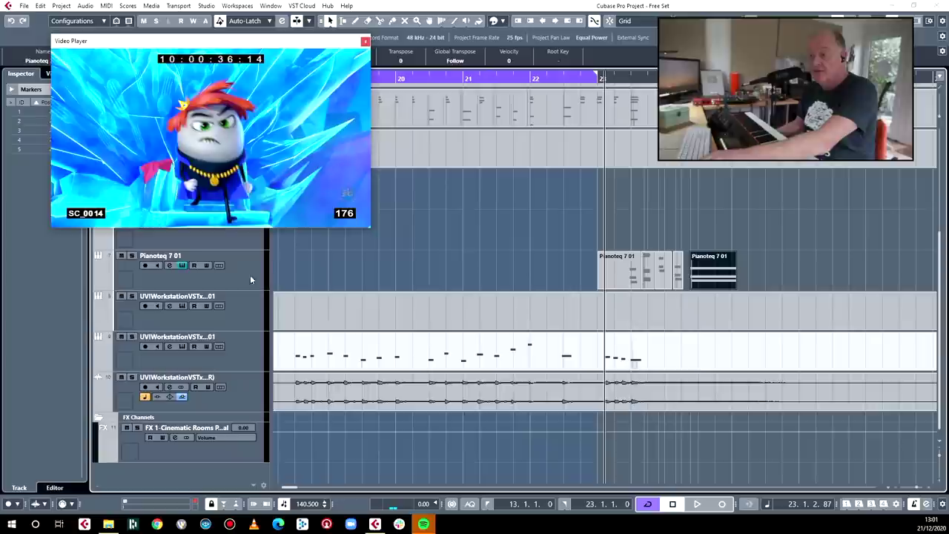
left_click(232, 309)
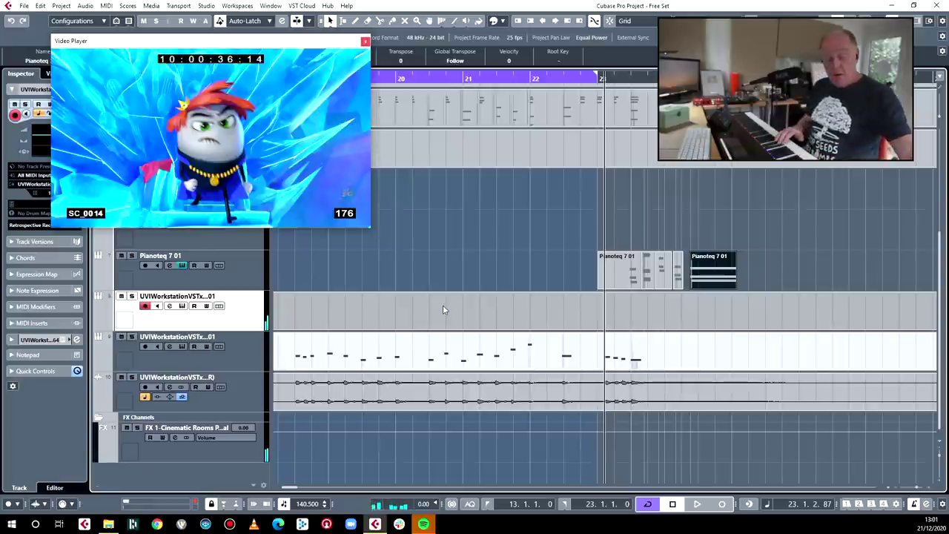
key("p")
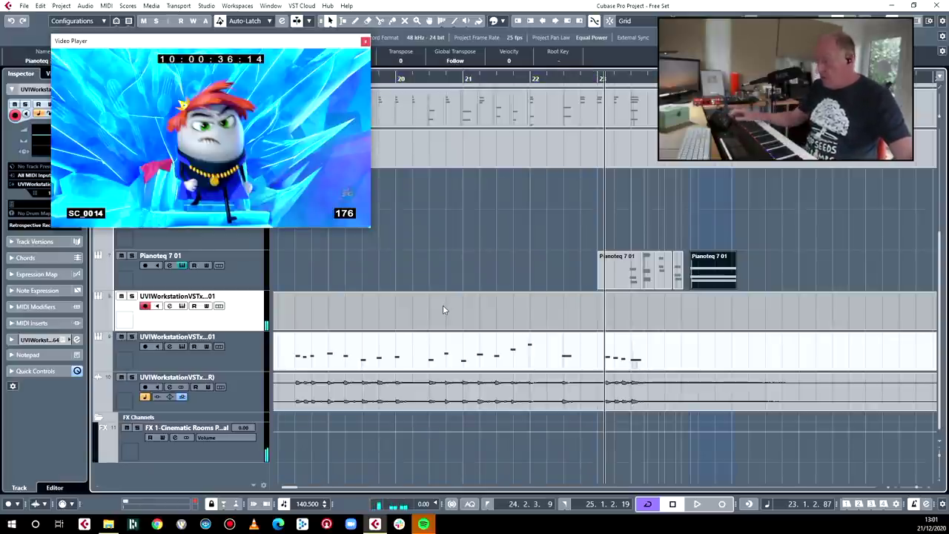
Record a short low hit on the selected UVIWorkstation track at the last Pianoteq chord, using two passes from bar 23.
key("KP_Multiply")
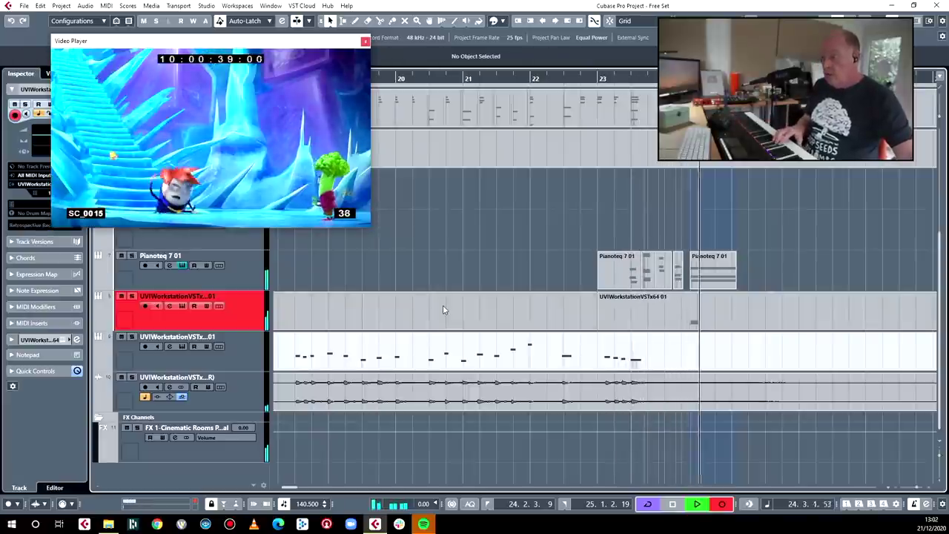
key("KP_0")
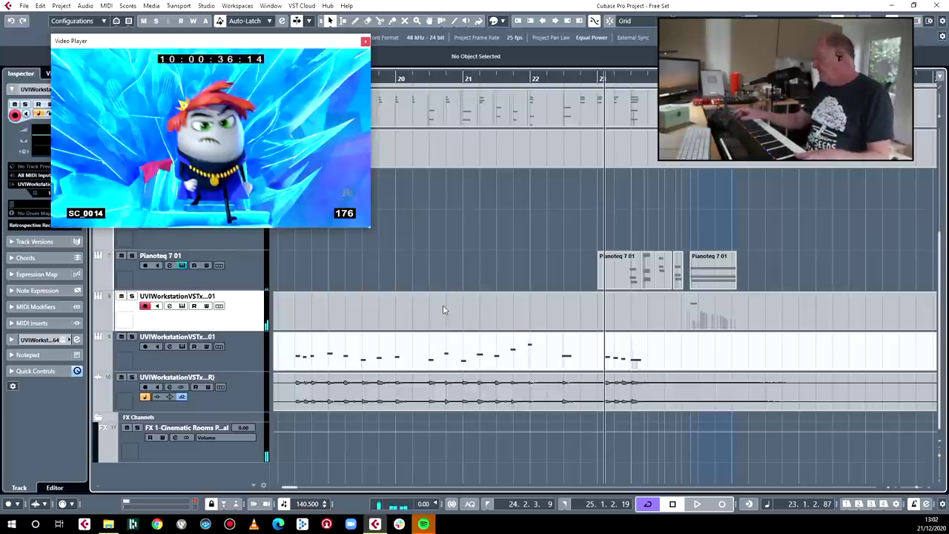
key("KP_Multiply")
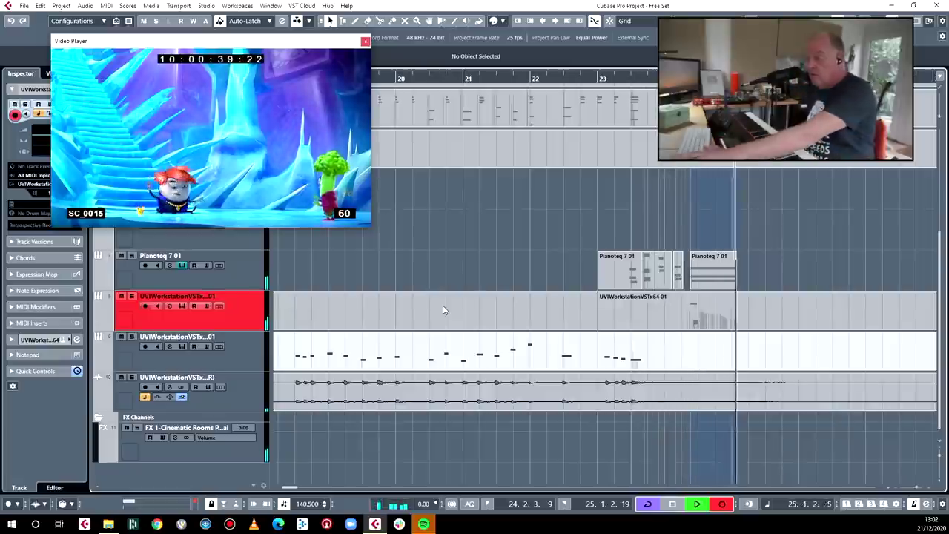
key("space")
Move the video window off the upper tracks and record a sustained two-note hit on the trb track at the last Pianoteq chord.
mouse_move(210, 44)
left_mouse_down()
mouse_move(269, 361)
mouse_move(268, 336)
left_mouse_up()
scroll(489, 114, "up", 4)
scroll(482, 119, "down", 2)
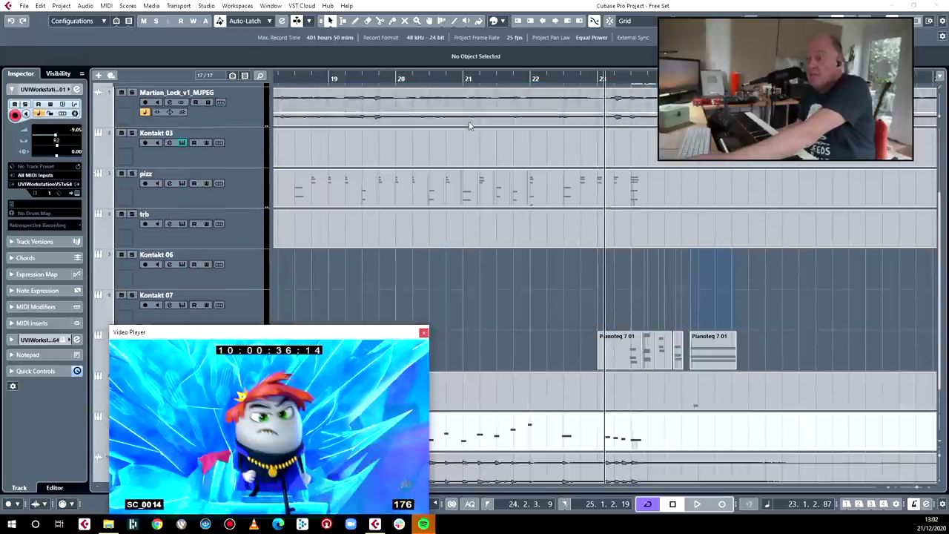
left_click(241, 229)
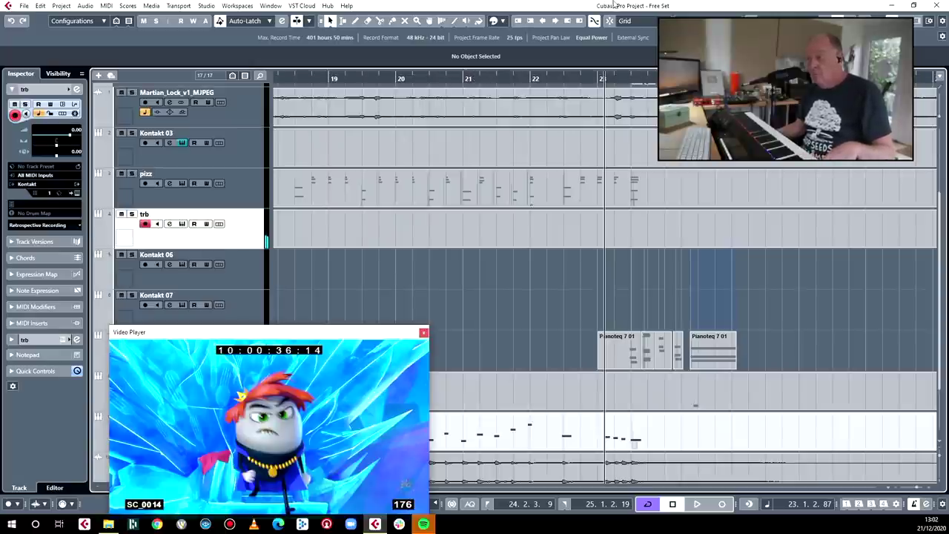
key("KP_Multiply")
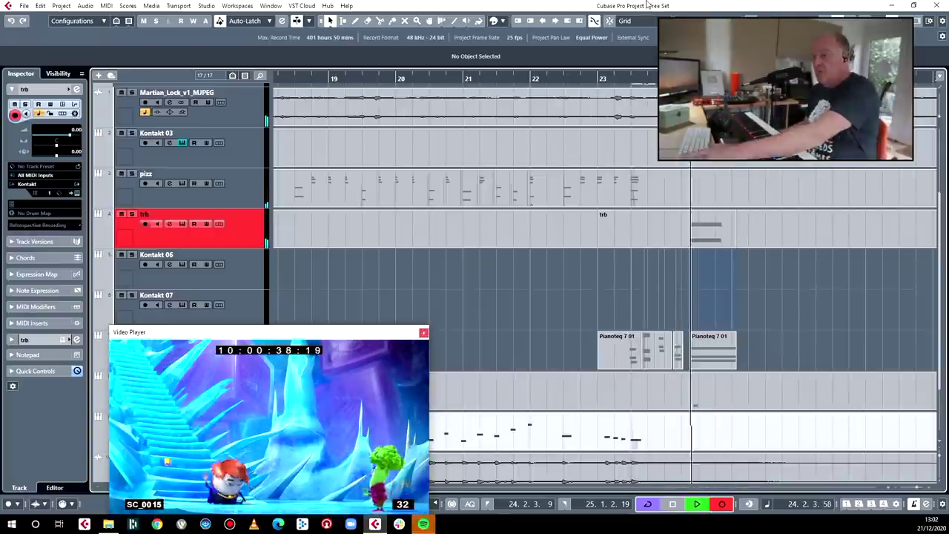
key("space")
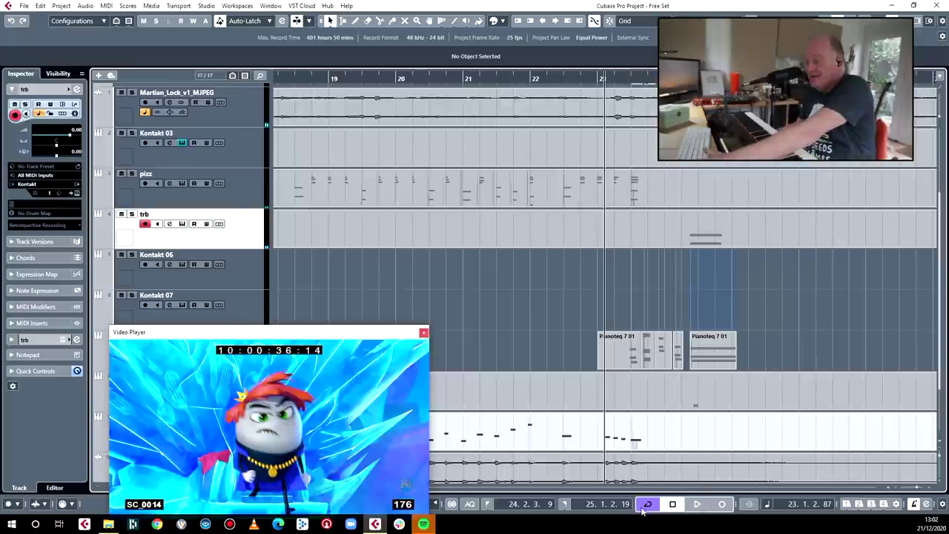
Turn off cycle playback, select the Kontakt 03 track and record its part from bar 23 to just past bar 26.
key("space")
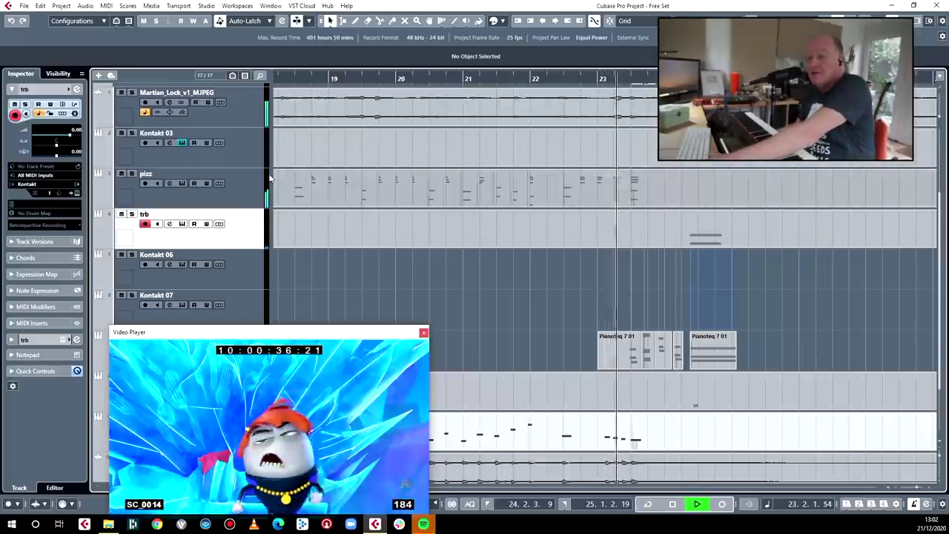
left_click(236, 153)
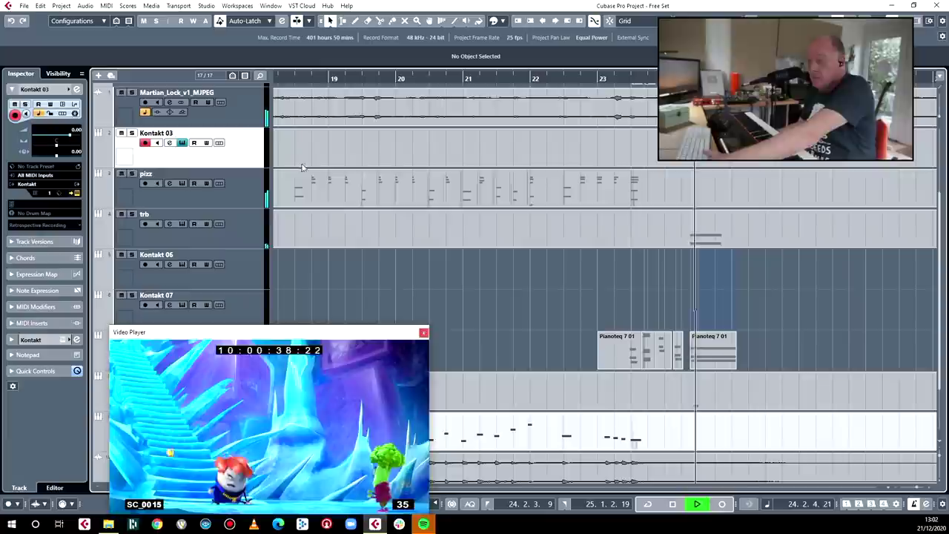
key("space")
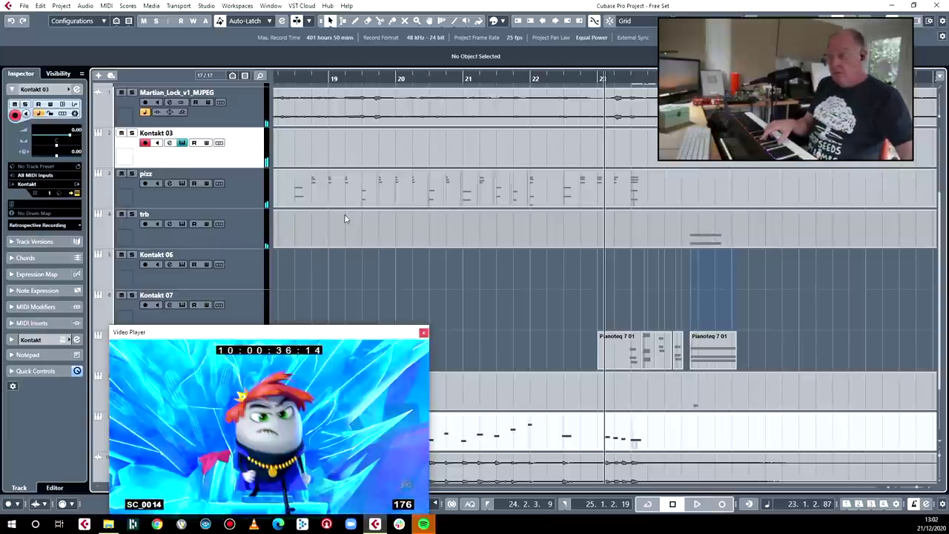
key("KP_Multiply")
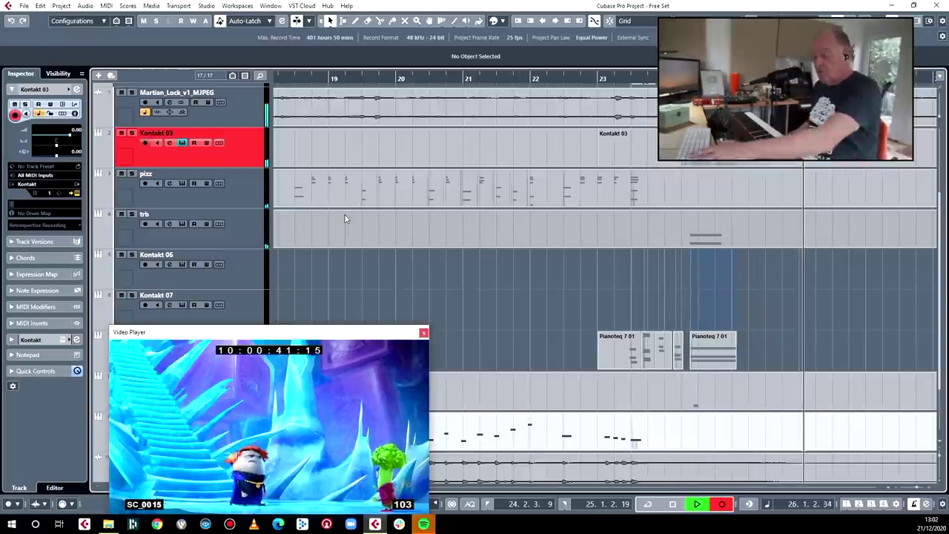
key("space")
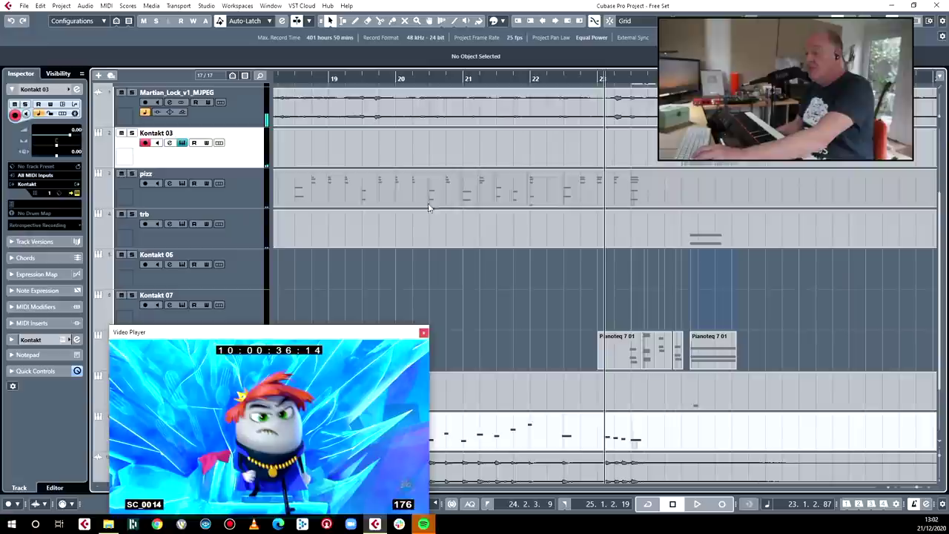
Play the cue against the picture from between bars 12 and 13, zoomed out, with the video window clear of the lower tracks.
scroll(439, 209, "left", 5)
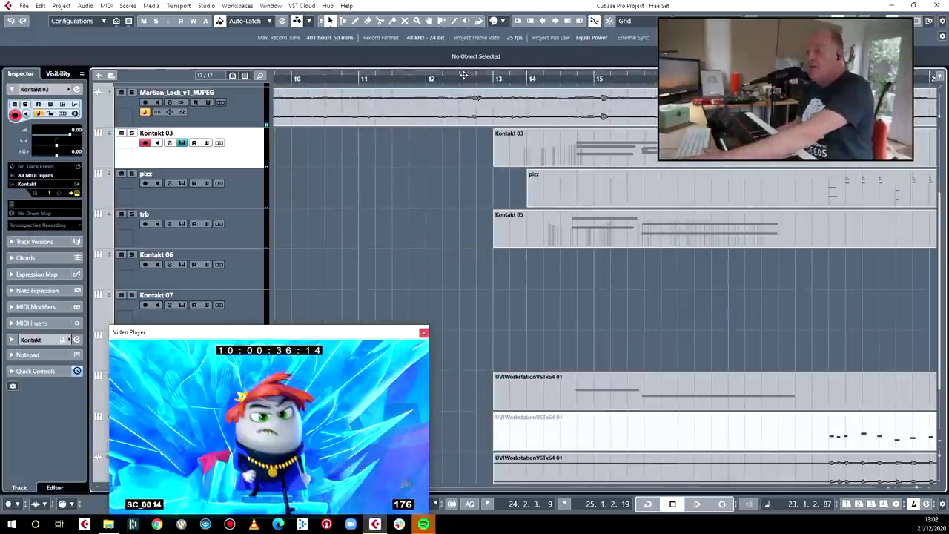
left_click(464, 77)
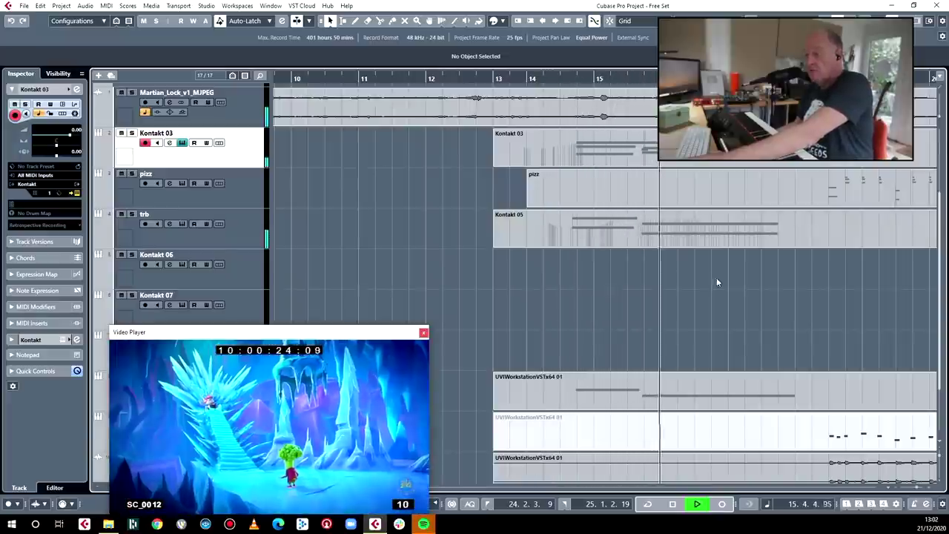
key("g")
key("g")
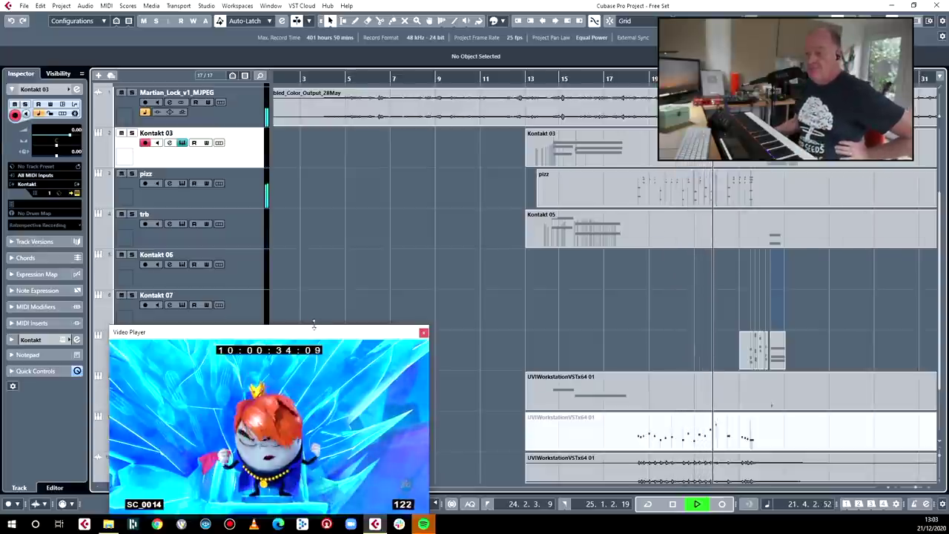
left_click_drag(316, 331, 383, 115)
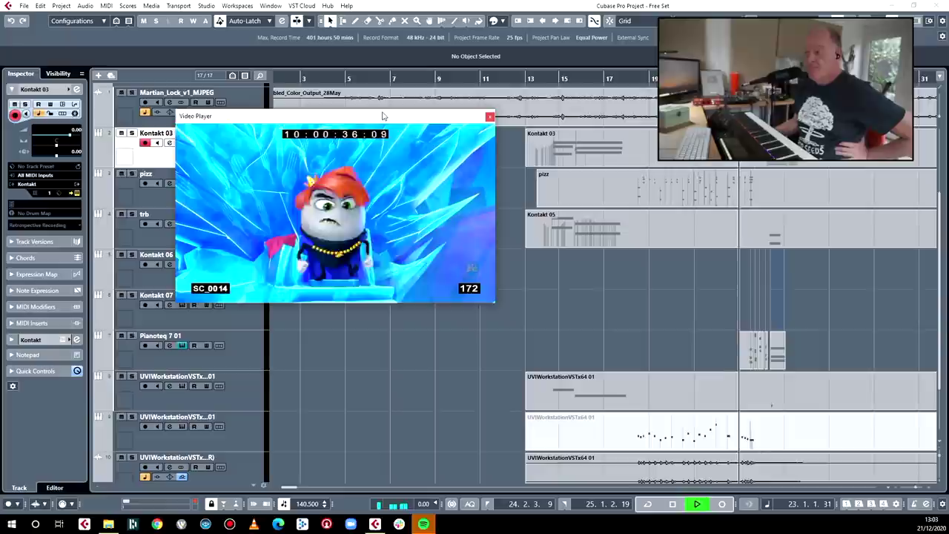